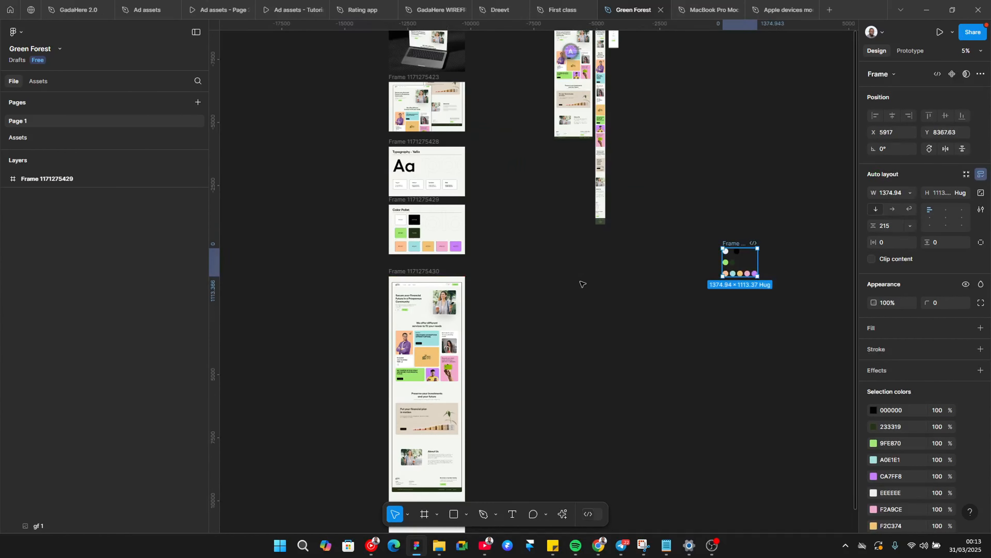
scroll(350, 105, "up", 3)
scroll(351, 106, "down", 2)
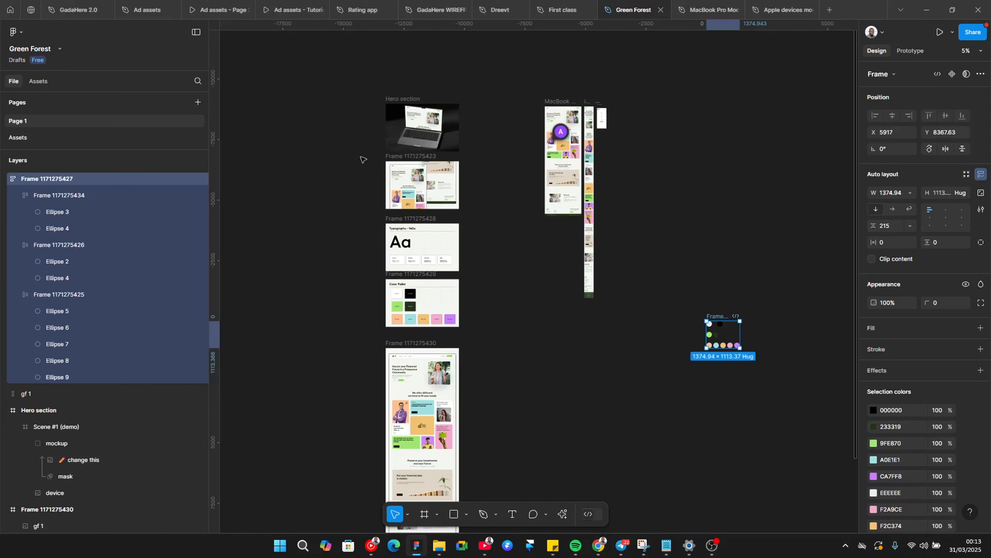
Step: Select the five content frames below the Hero section, from the first mockup frame down to the Thank You frame
left_click_drag(361, 152, 509, 516)
scroll(468, 434, "down", 5)
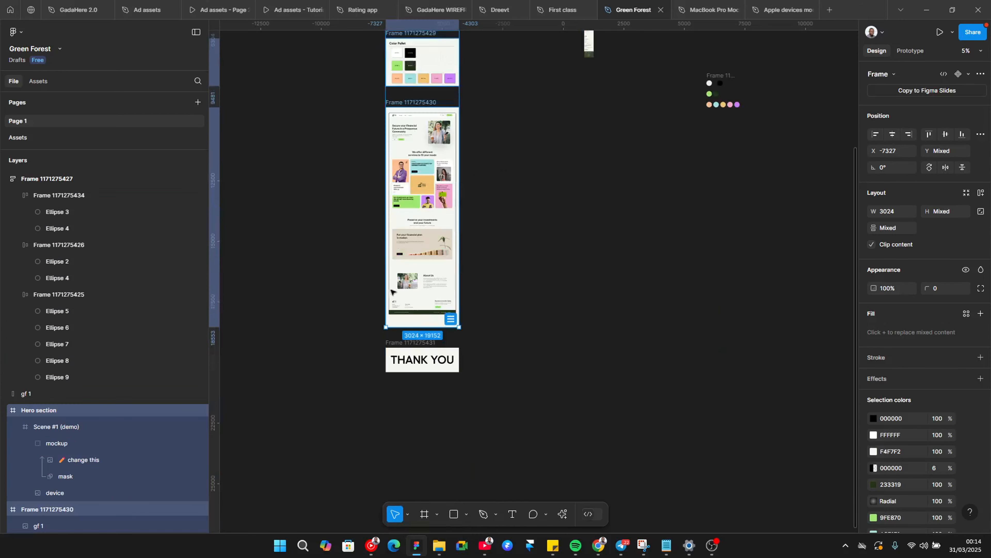
key("shift")
left_click(402, 343, "shift")
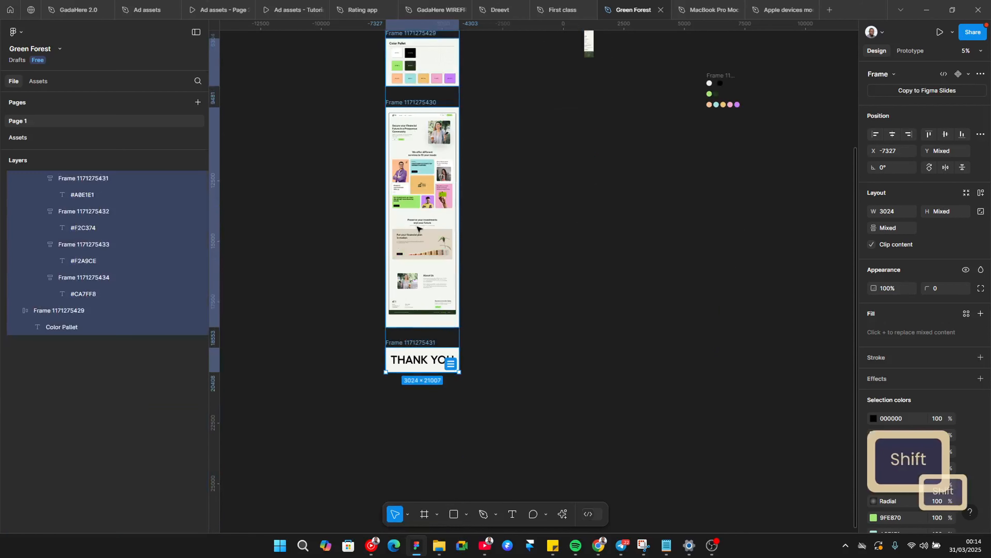
scroll(398, 297, "up", 8)
key("ctrl")
scroll(397, 246, "up", 3)
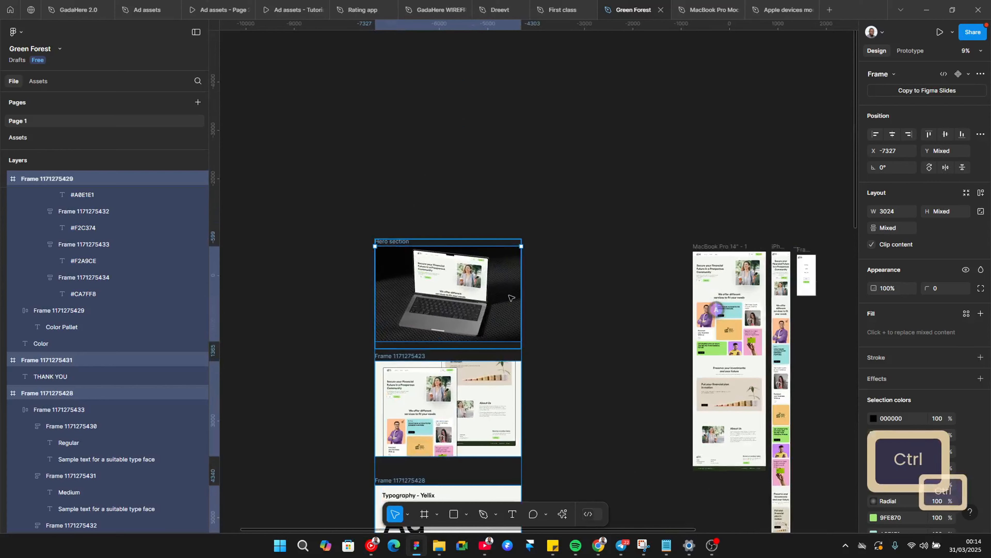
left_click(494, 324, "ctrl")
scroll(437, 351, "down", 1)
key("ctrl+z")
key("ctrl+z")
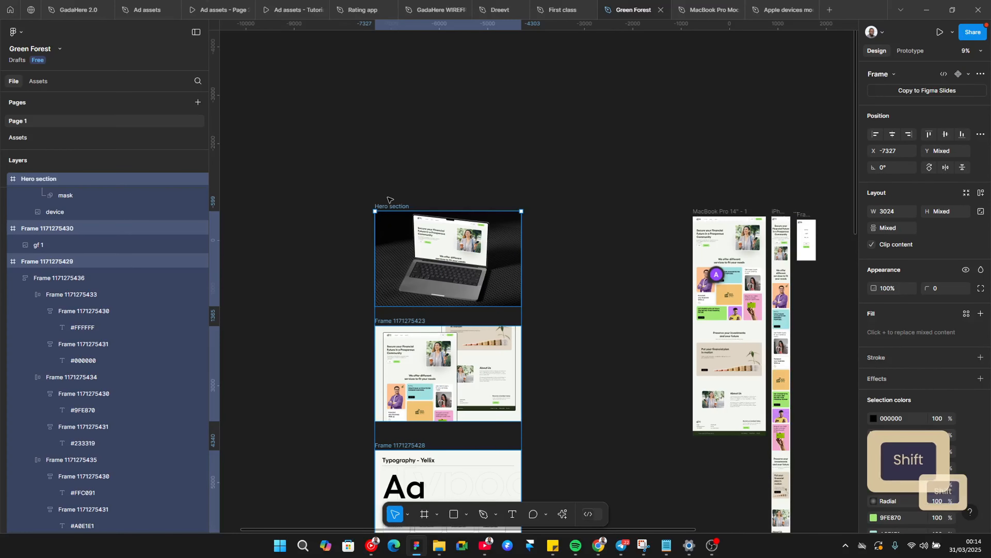
left_click(390, 206, "shift")
scroll(534, 307, "down", 1)
scroll(535, 307, "down", 10)
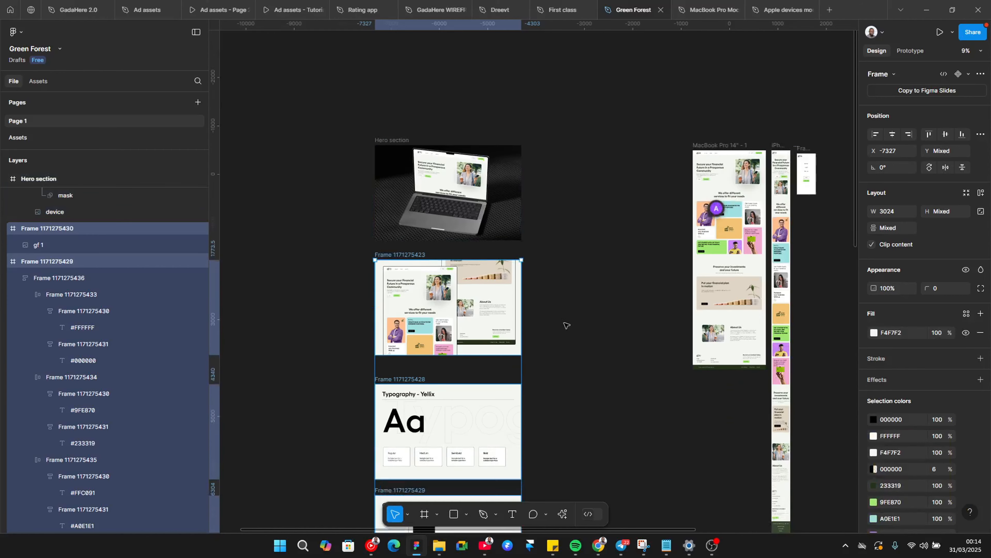
scroll(573, 307, "up", 5)
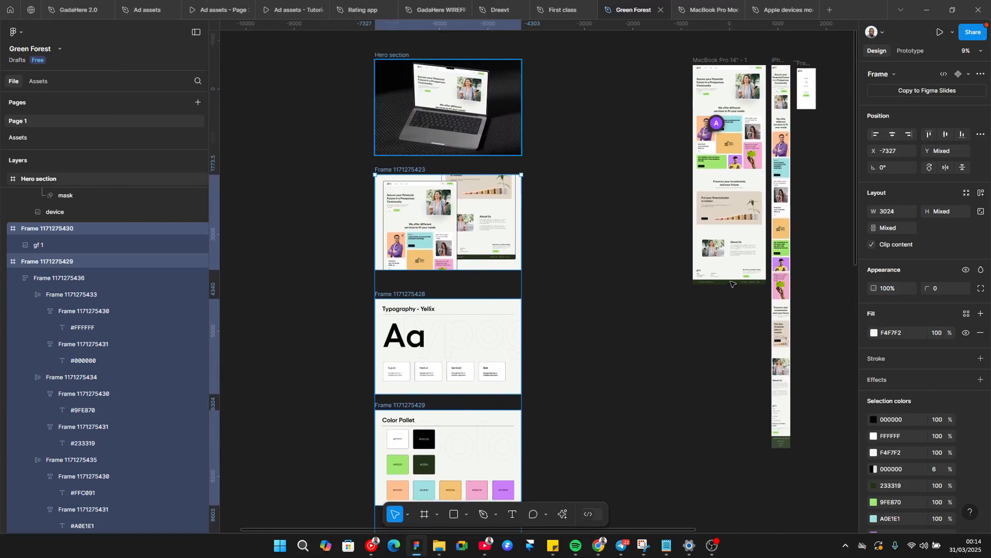
scroll(624, 309, "down", 1)
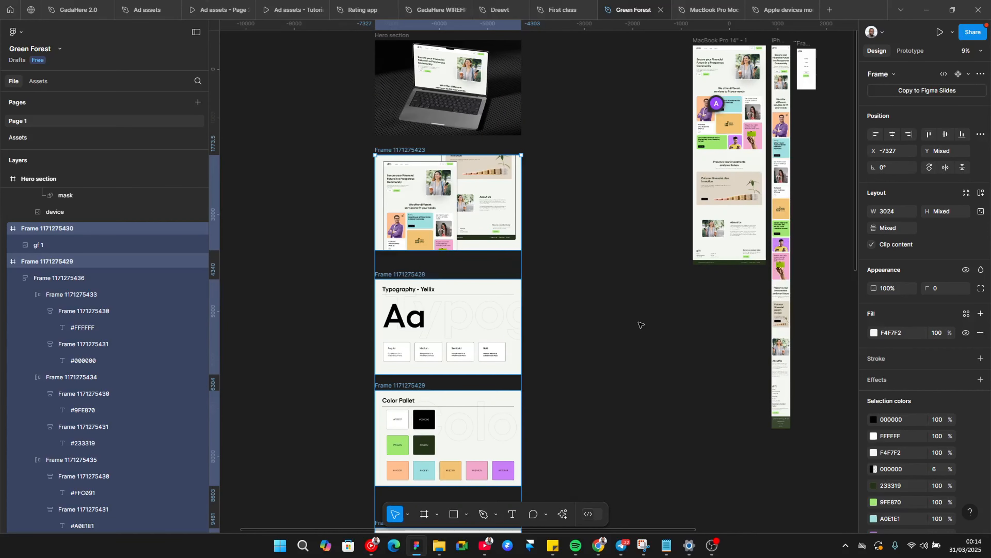
Step: Try batch-renaming the selected frames with ascending numbers 1 to 5
key("ctrl+r")
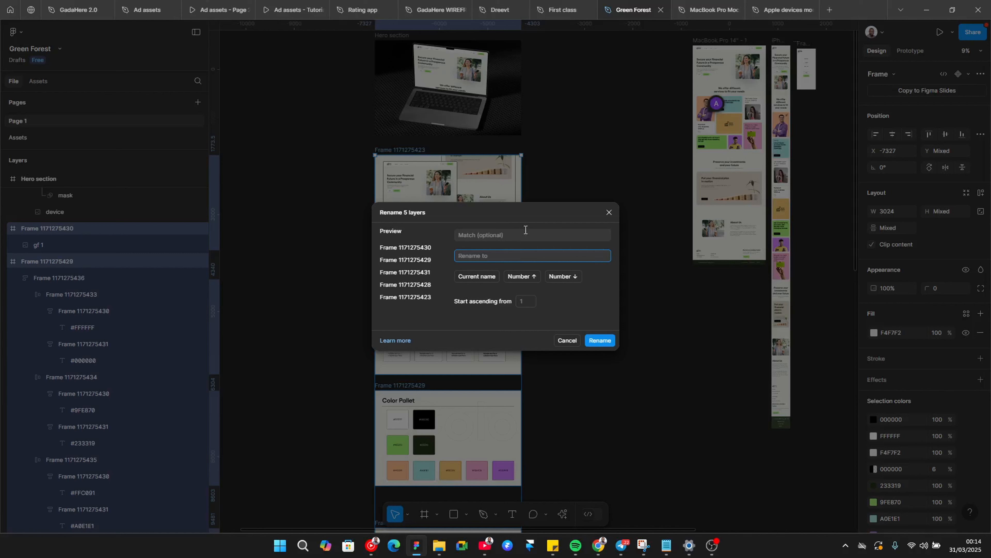
type("1")
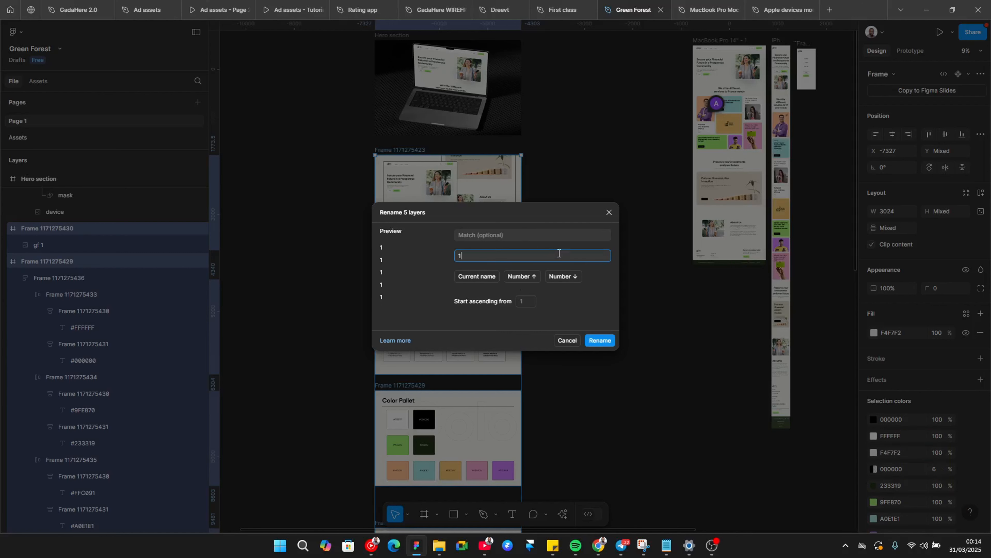
key("BackSpace")
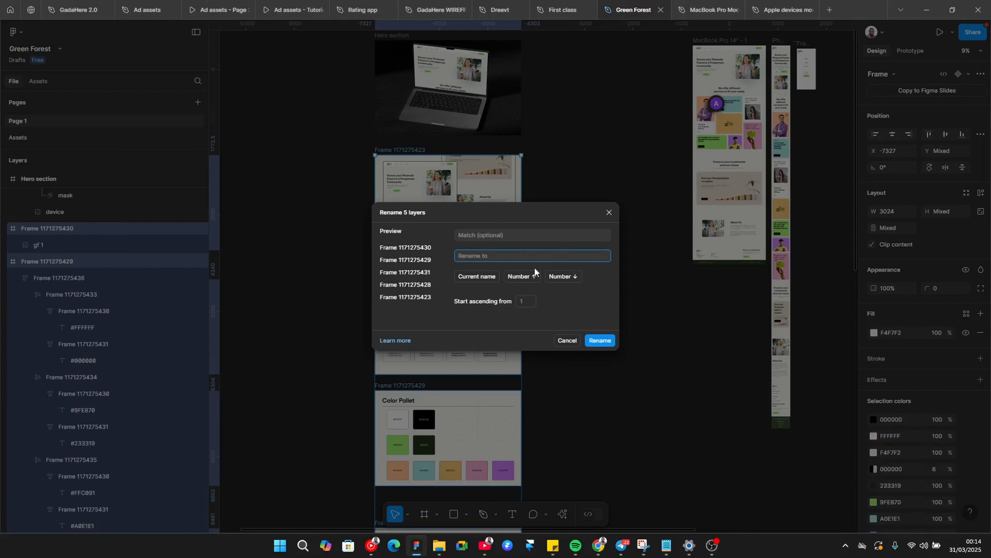
left_click(517, 277)
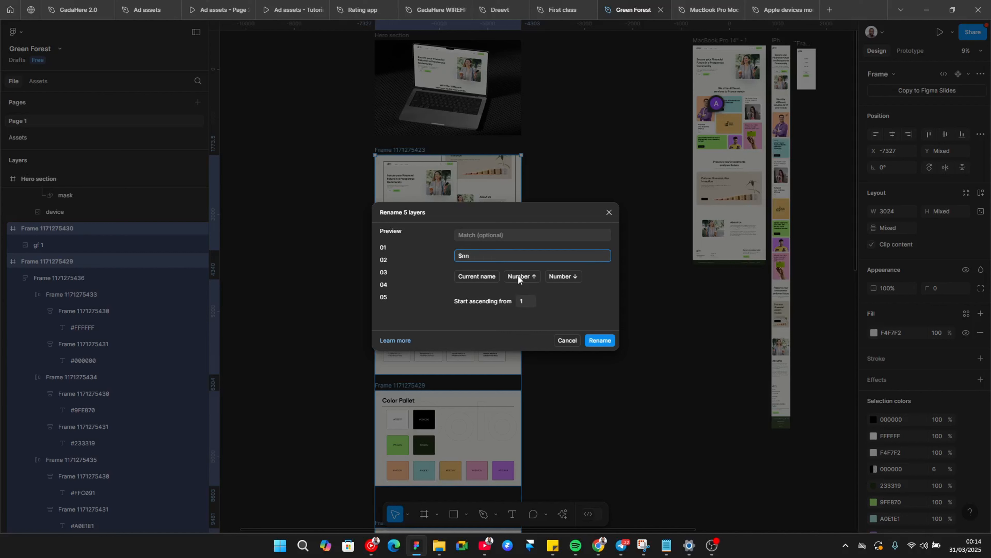
key("BackSpace")
left_click(592, 345)
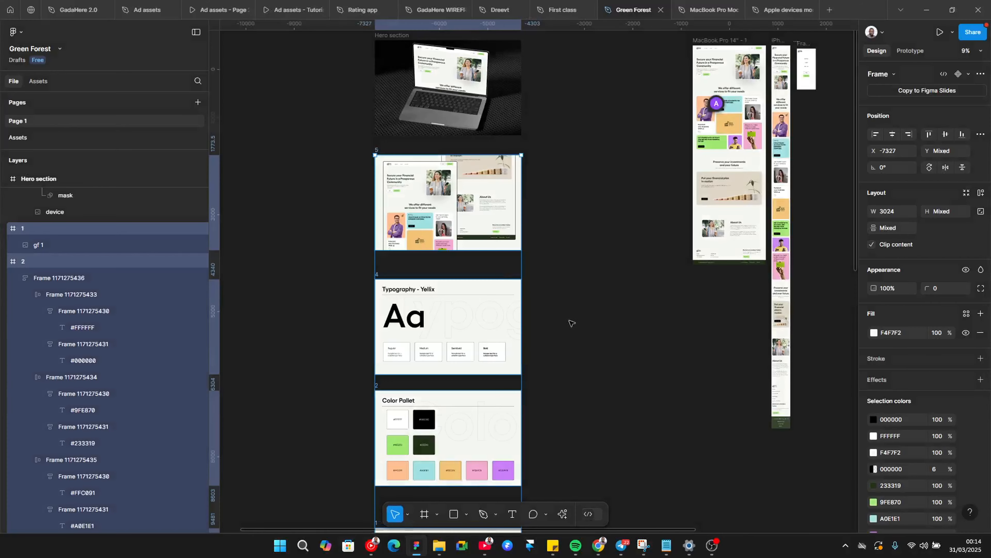
key("ctrl+z")
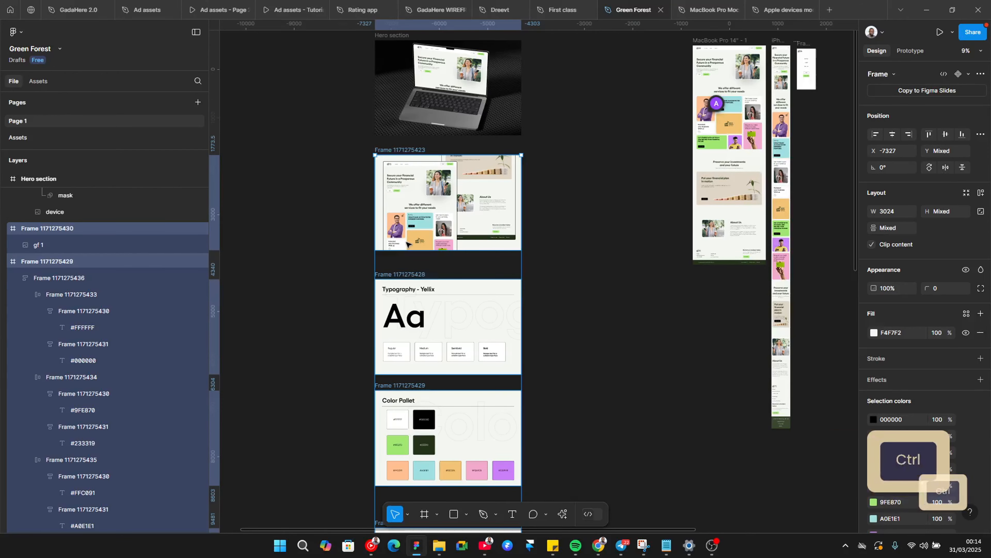
Step: Batch-rename the five selected frames as Section with descending numbers, using the pattern Section $N
key("ctrl+r")
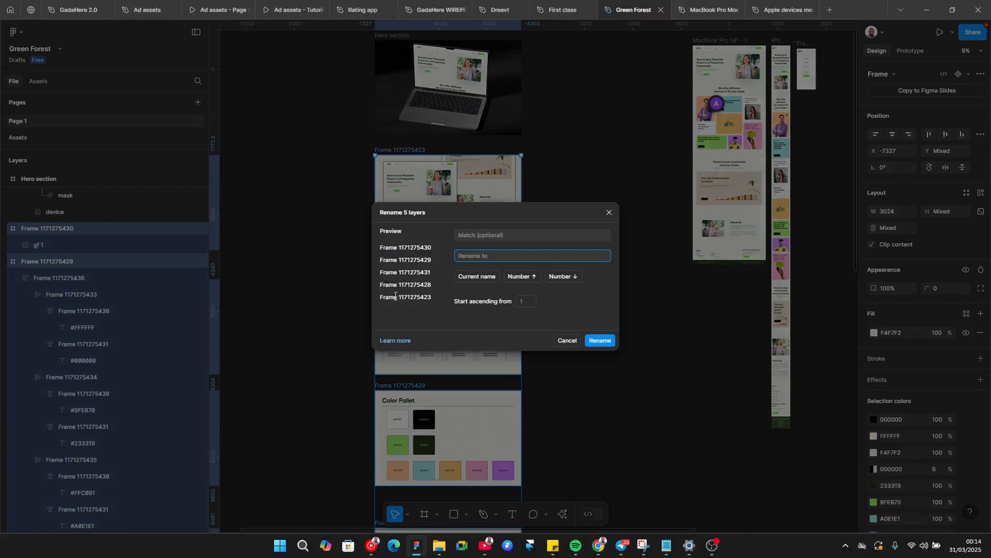
left_click(569, 278)
key("BackSpace")
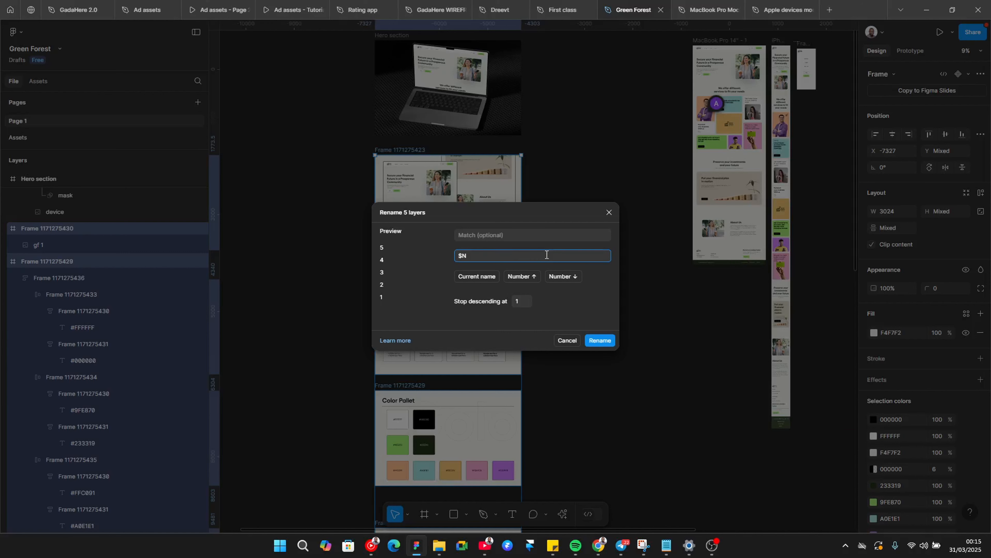
key("Home")
type("Section")
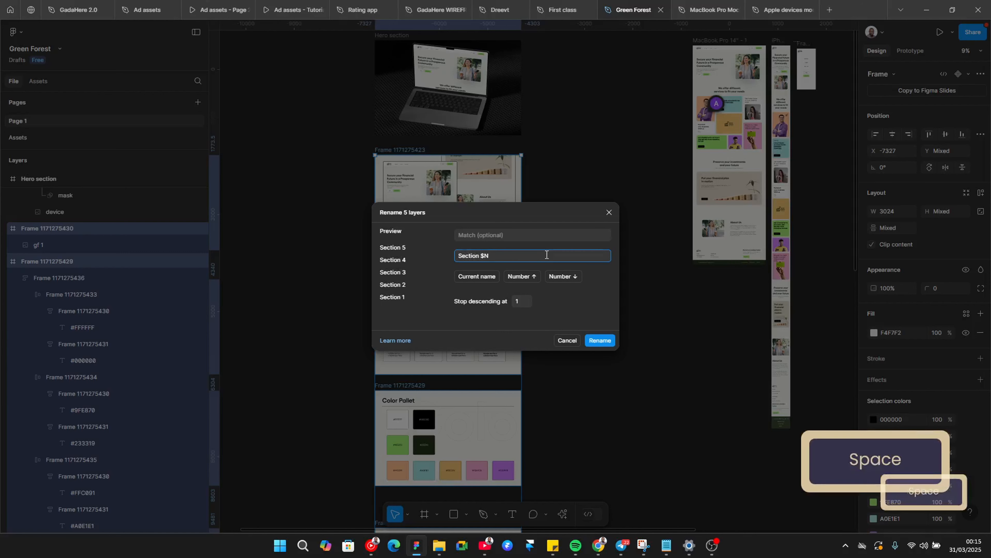
left_click(599, 342)
Step: Rename the Thank You frame as Section 6
scroll(587, 292, "down", 10)
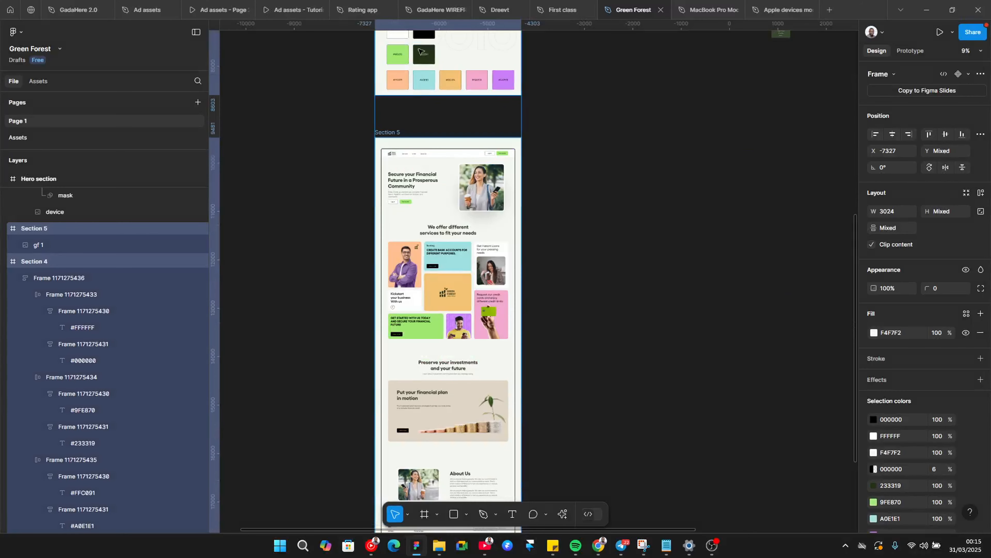
scroll(418, 156, "down", 5)
scroll(410, 312, "down", 3, "ctrl")
scroll(405, 430, "down", 2)
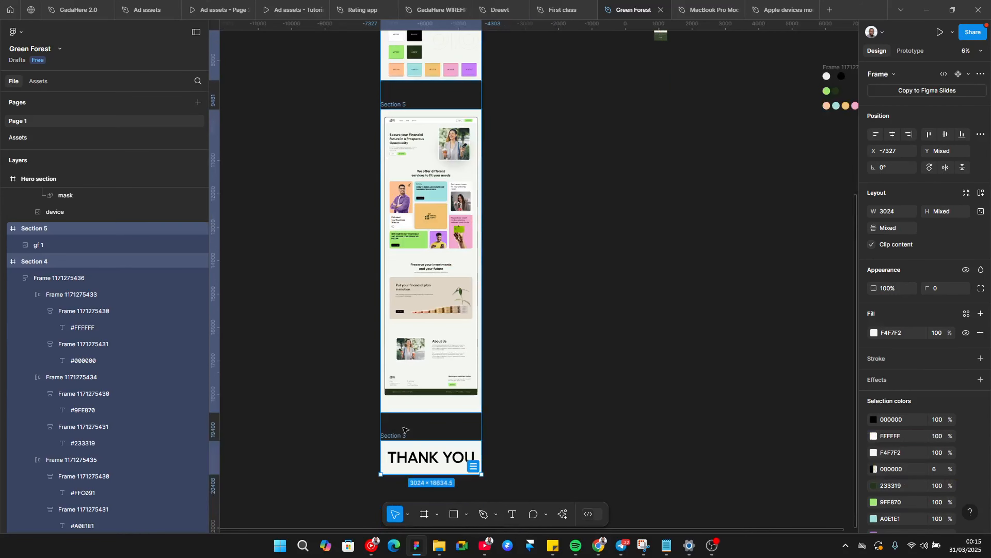
left_click(504, 405)
scroll(399, 402, "down", 1)
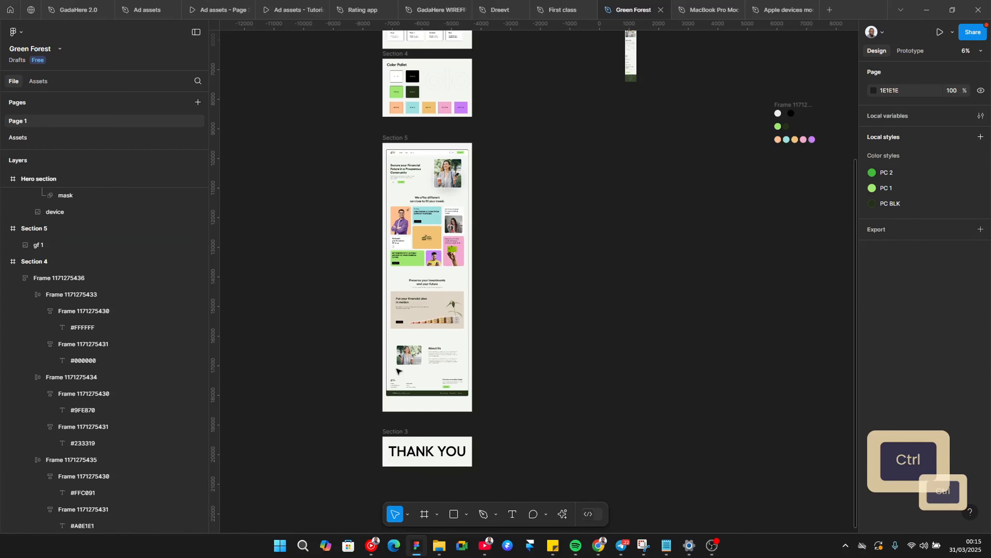
scroll(397, 370, "up", 3, "ctrl")
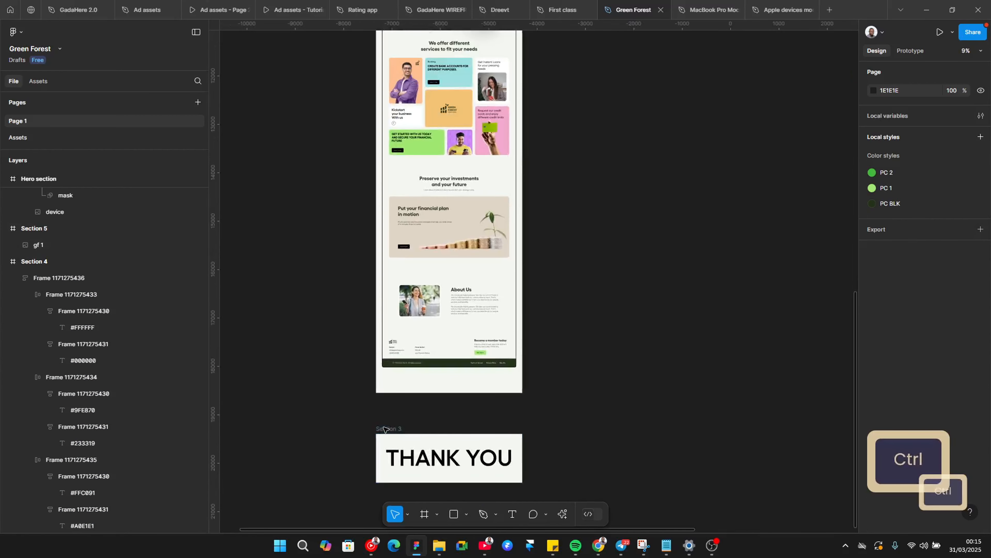
double_click(386, 429)
key("Right")
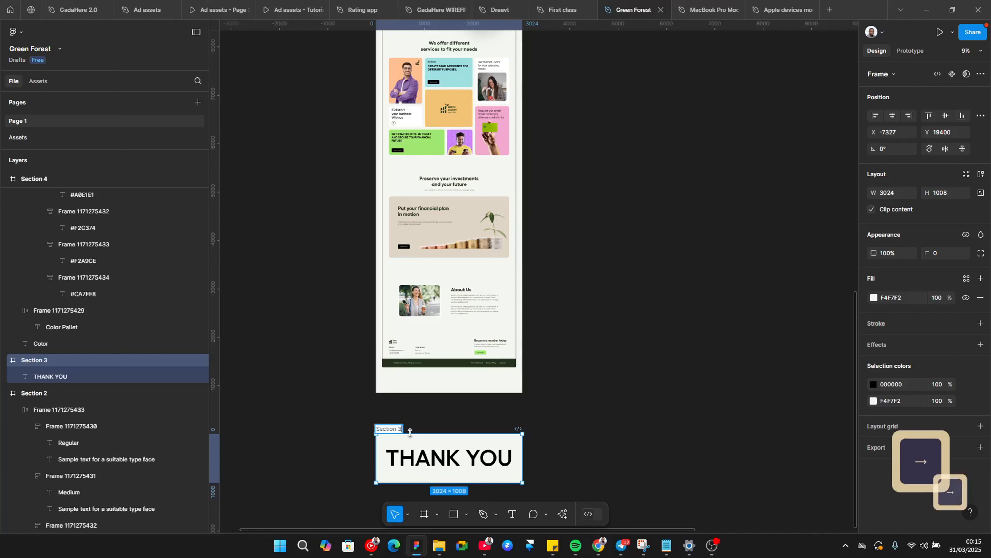
key("BackSpace")
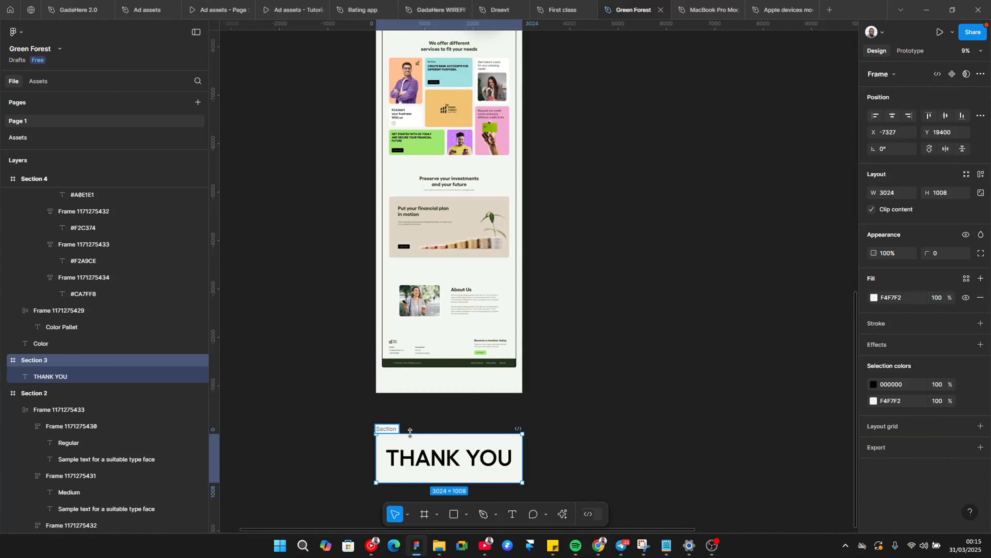
type("6")
left_click(722, 363)
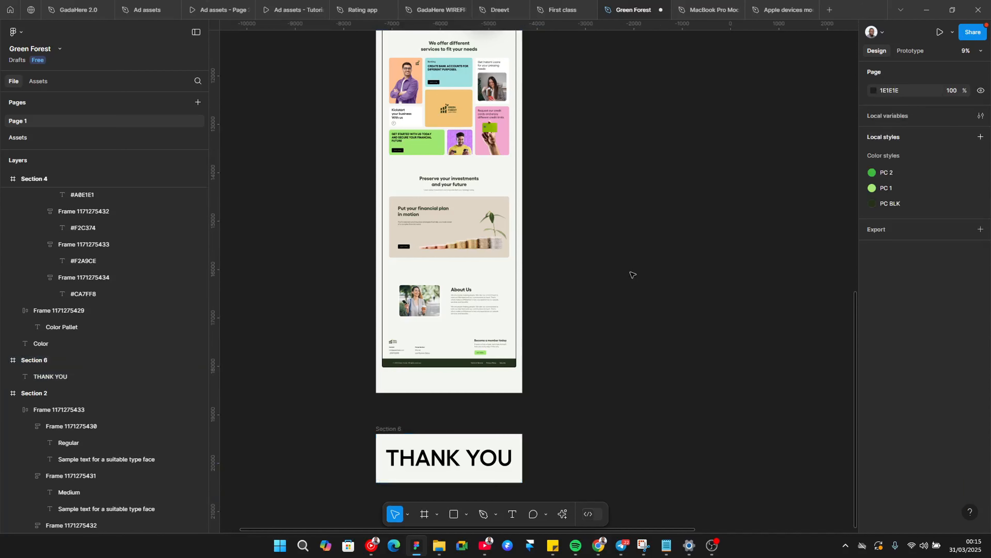
Step: Try bringing the Hero section frame forward two levels in the layer order
scroll(428, 189, "up", 3)
scroll(428, 189, "up", 8)
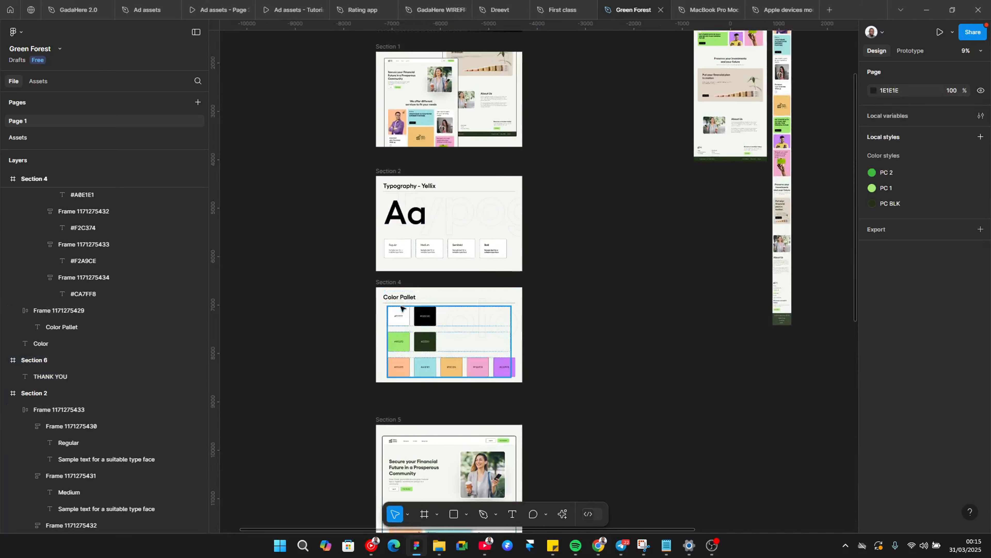
scroll(406, 184, "down", 1)
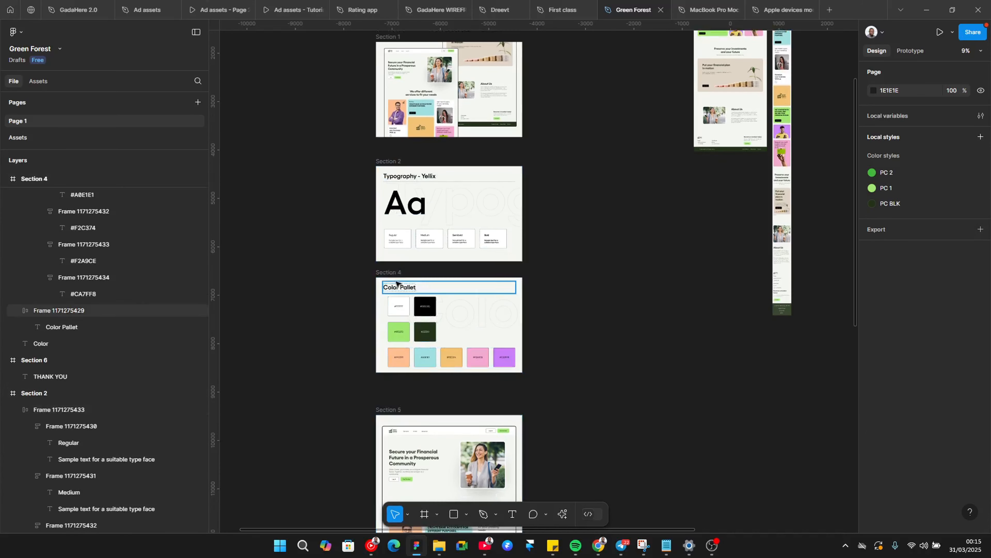
scroll(395, 168, "up", 2)
scroll(395, 203, "down", 6)
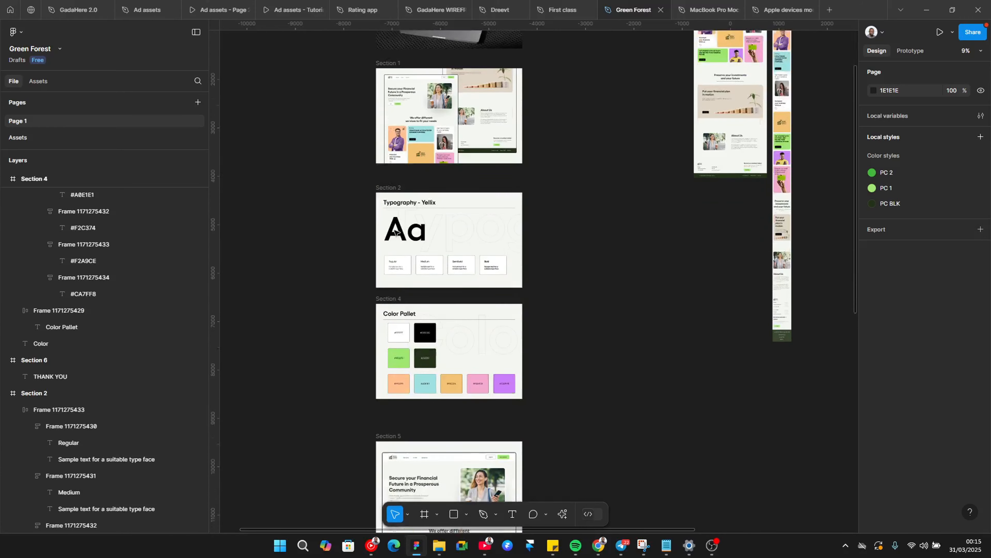
scroll(395, 233, "down", 4)
scroll(394, 207, "up", 12)
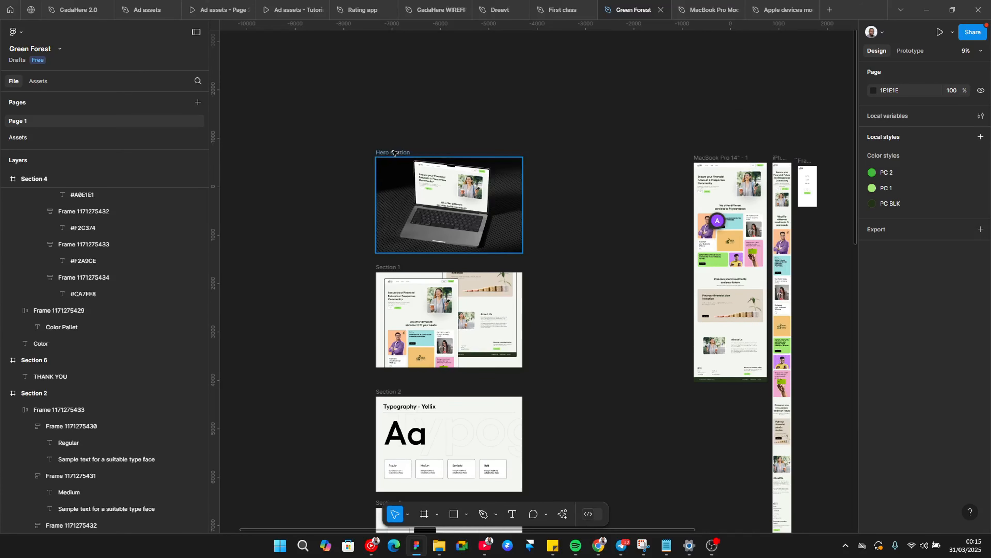
left_click(395, 153)
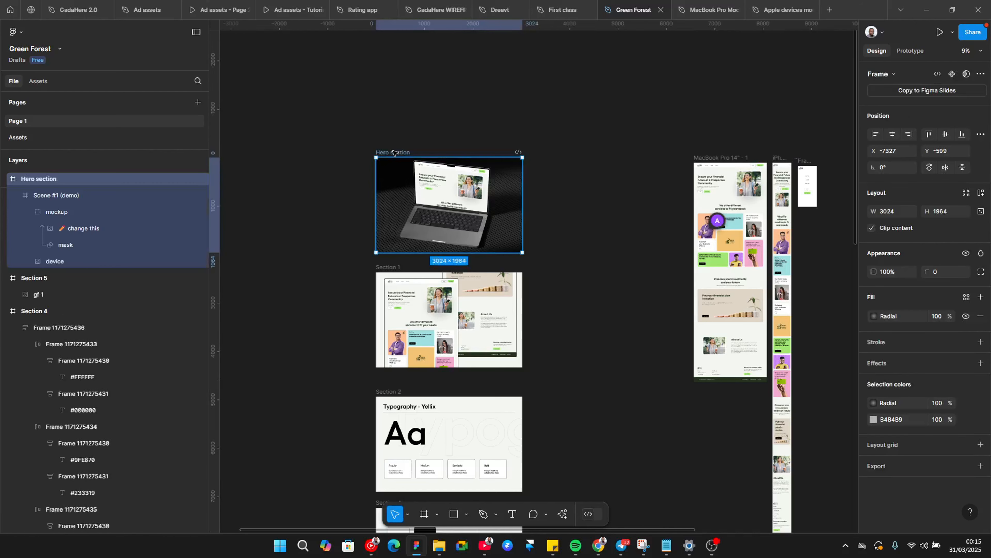
key("ctrl+bracketright")
key("ctrl+bracketright")
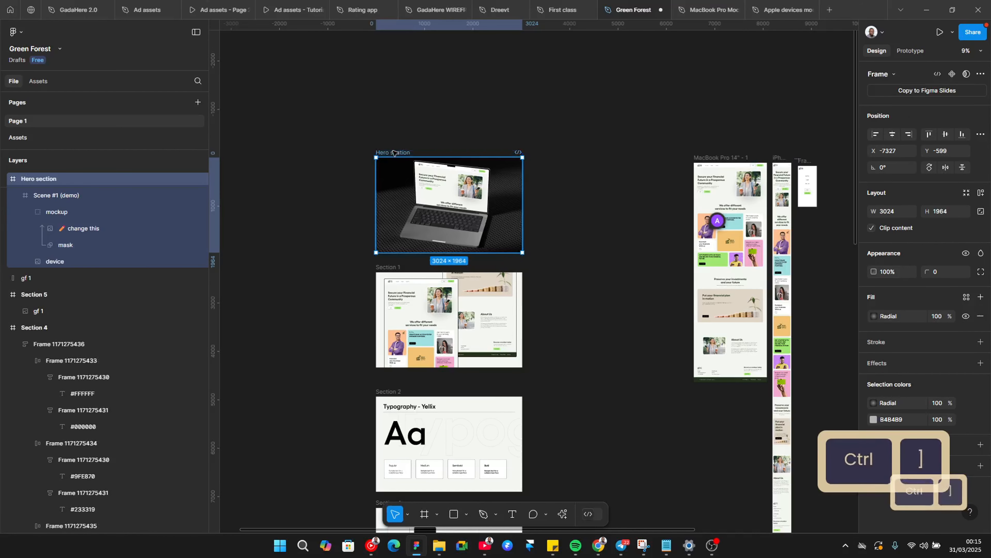
key("ctrl+z")
key("ctrl+z")
Step: Rename the Color Pallet frame as Section 3
scroll(376, 333, "down", 1)
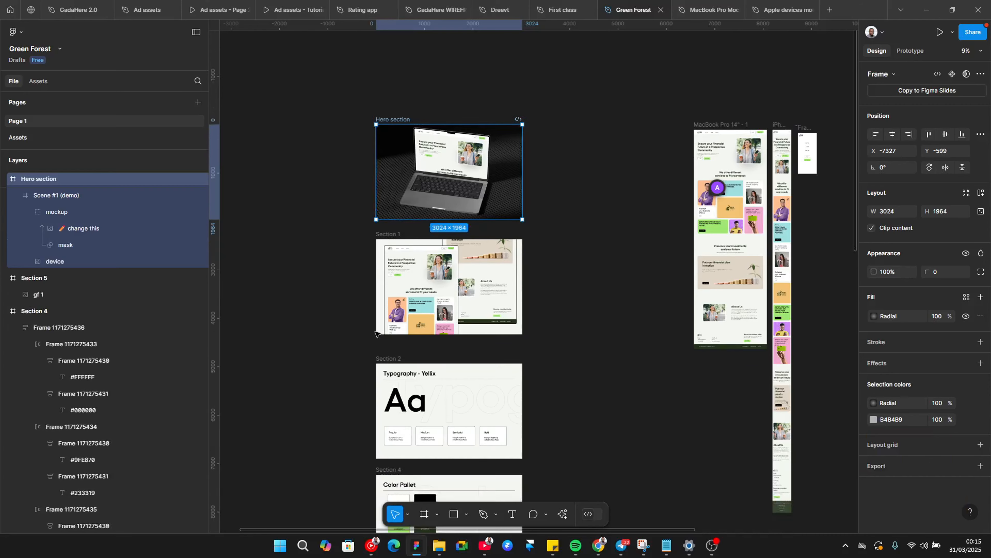
scroll(376, 333, "down", 7)
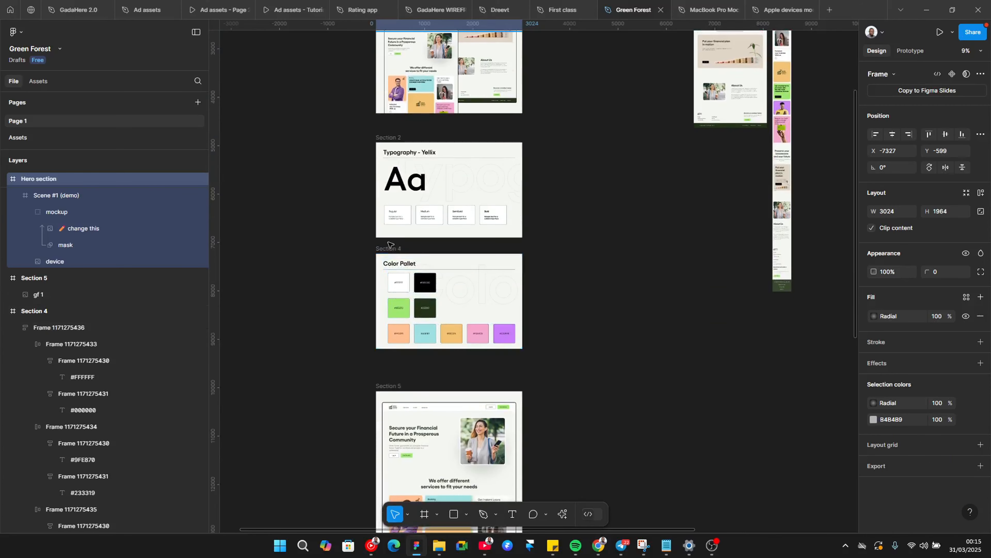
left_click(388, 244)
left_click(389, 247)
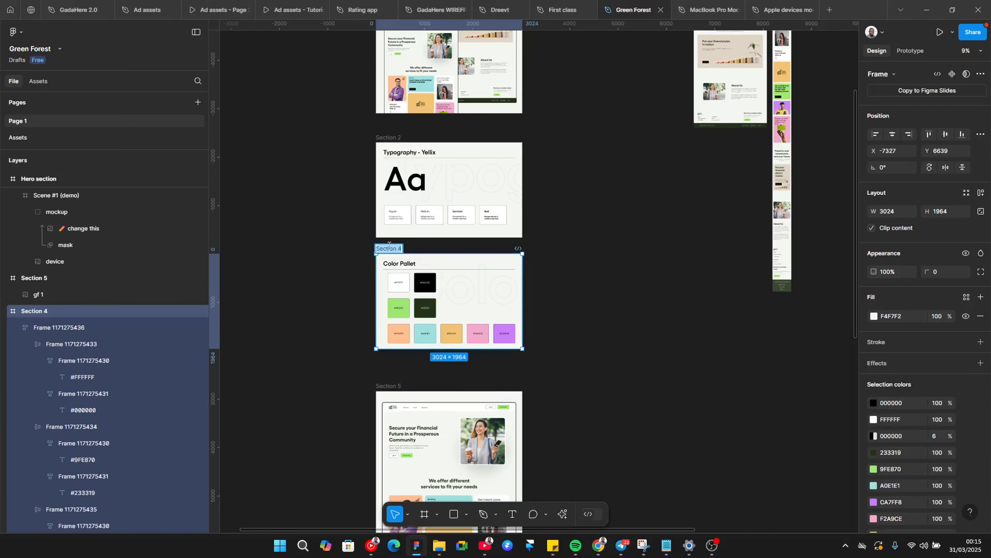
key("Right")
key("BackSpace")
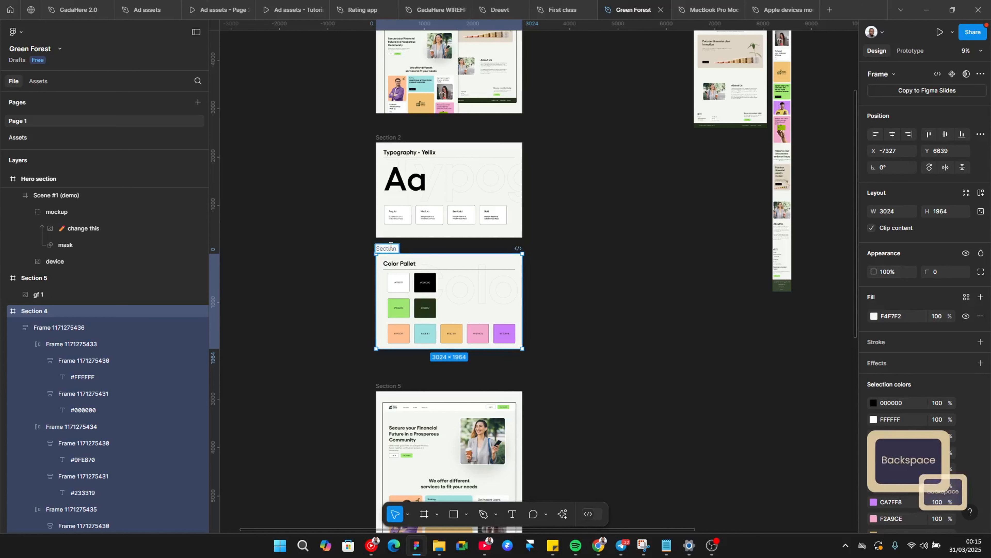
type("3")
left_click(637, 298)
scroll(586, 359, "down", 3)
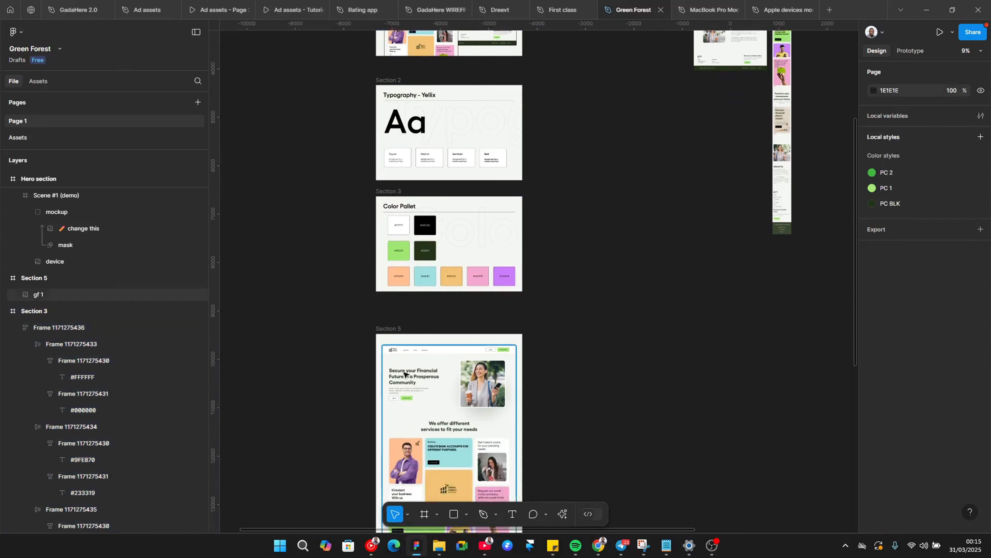
Step: Rename the landing page frame below the Color Pallet frame as Section 4
double_click(395, 326)
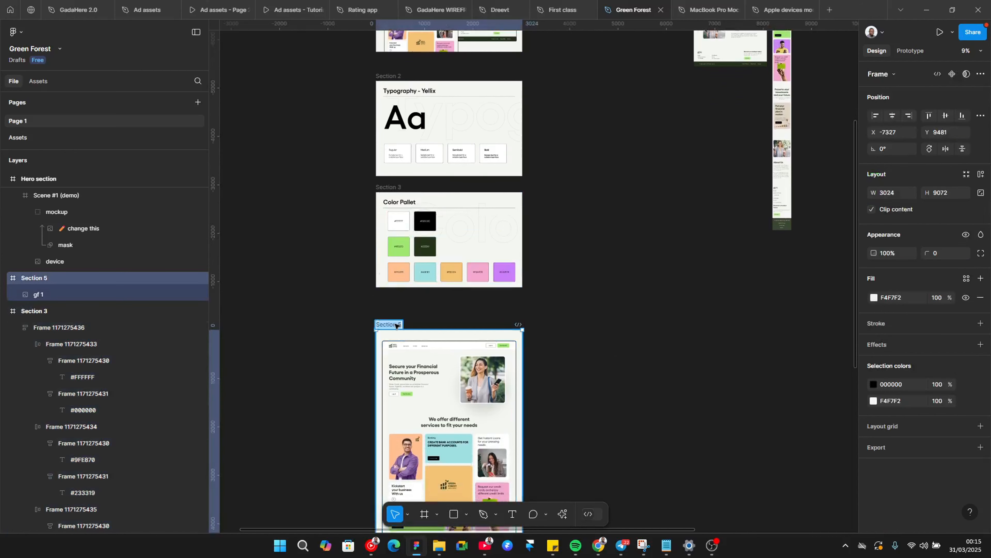
key("Right")
key("BackSpace")
type("4")
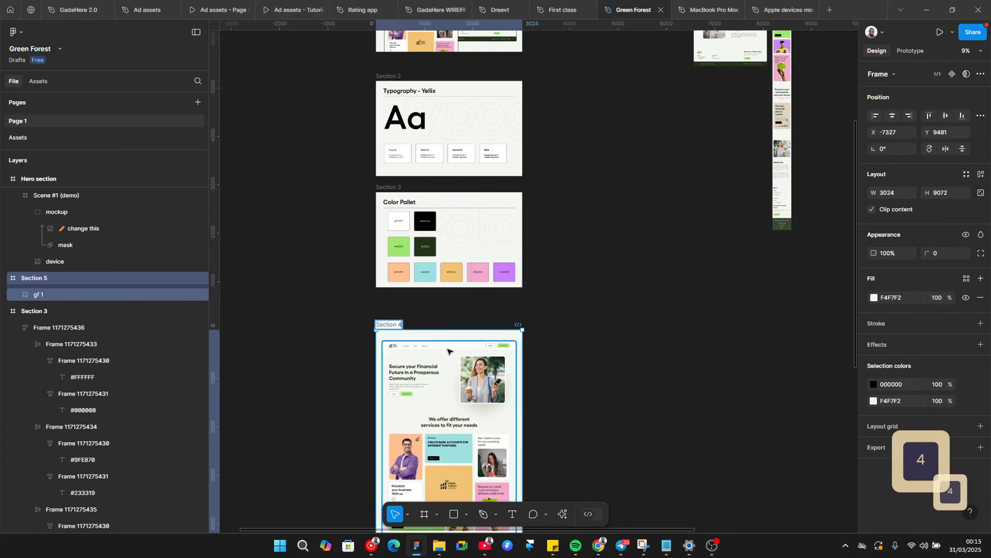
left_click(571, 294)
Step: Rename the Thank You frame as Section 5
scroll(572, 339, "down", 6)
scroll(571, 339, "down", 10)
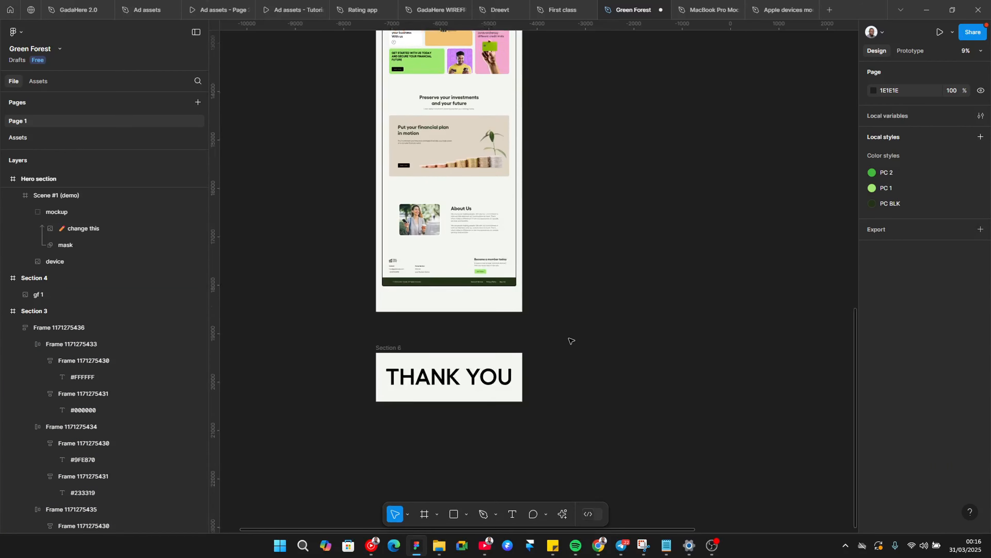
scroll(387, 283, "up", 7)
scroll(389, 282, "down", 6)
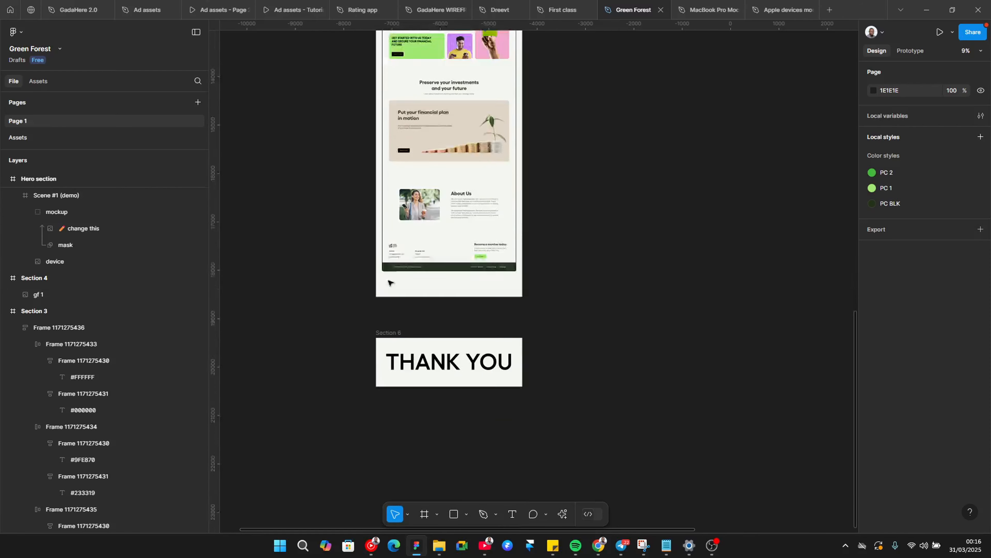
left_click(389, 300)
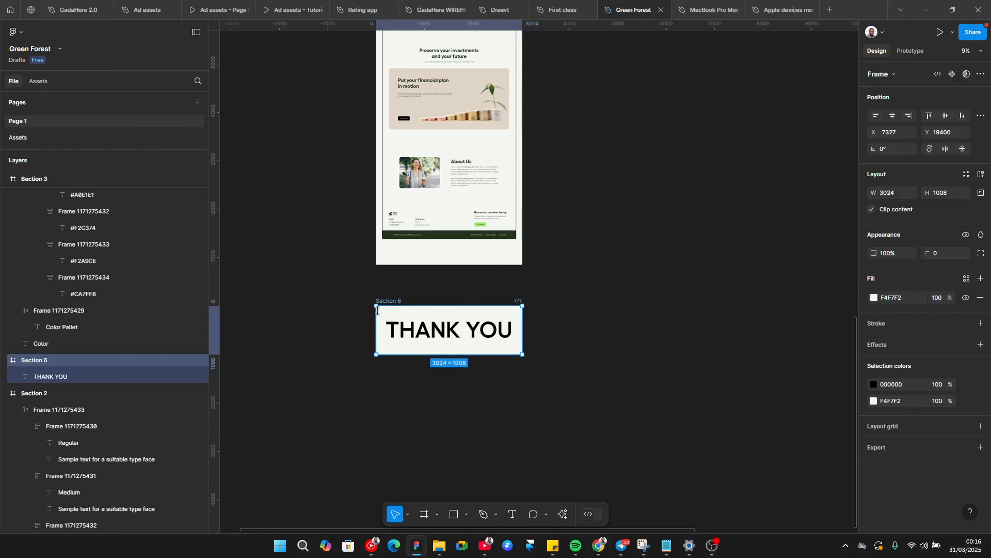
double_click(400, 301)
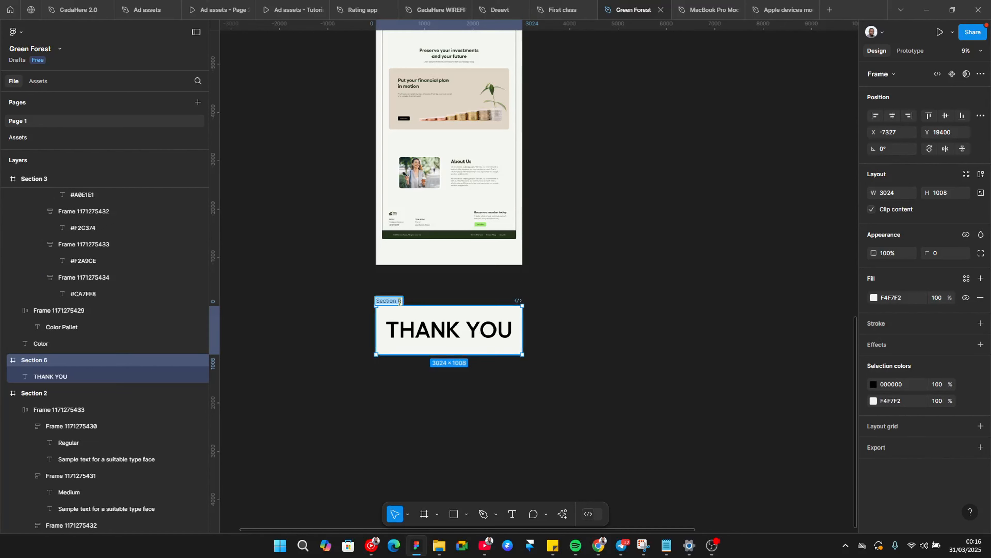
key("BackSpace")
type("5")
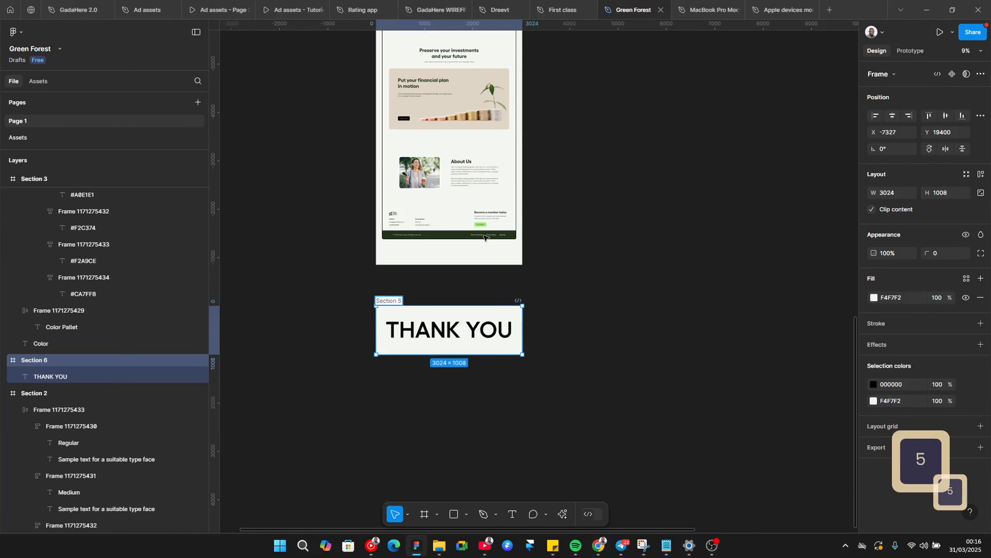
left_click(606, 175)
Step: Select all six section frames and add an export setting at 2x scale as PNG
scroll(554, 219, "up", 15)
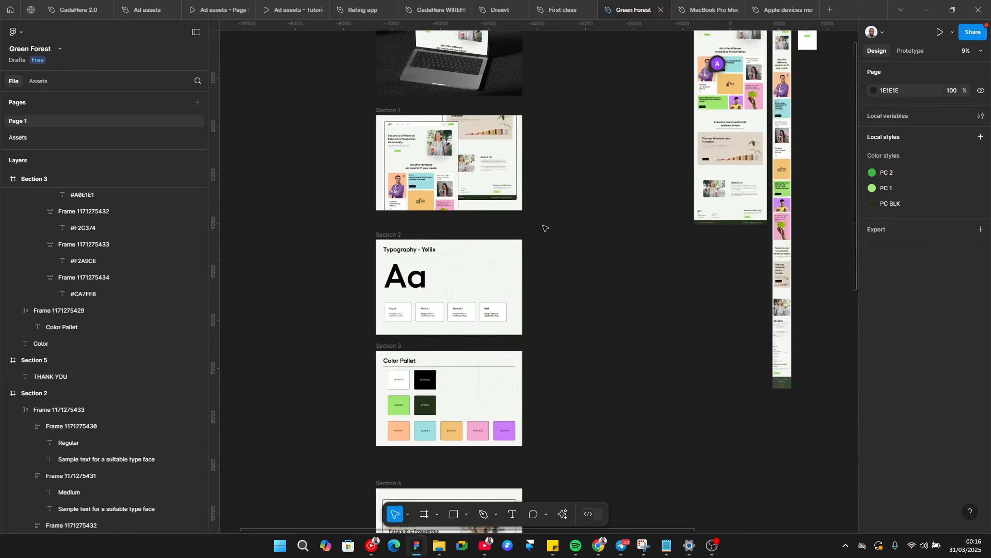
scroll(545, 227, "down", 10)
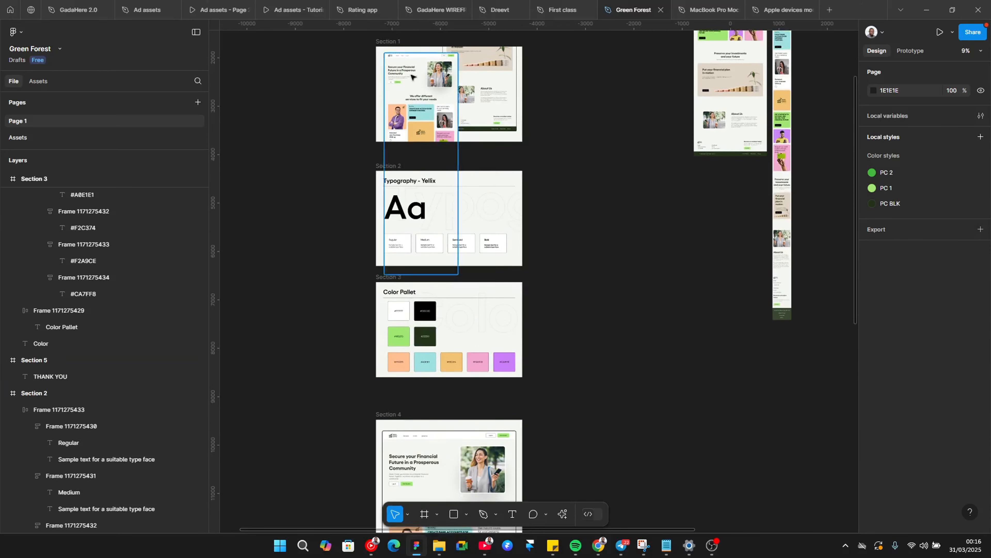
scroll(395, 173, "down", 6)
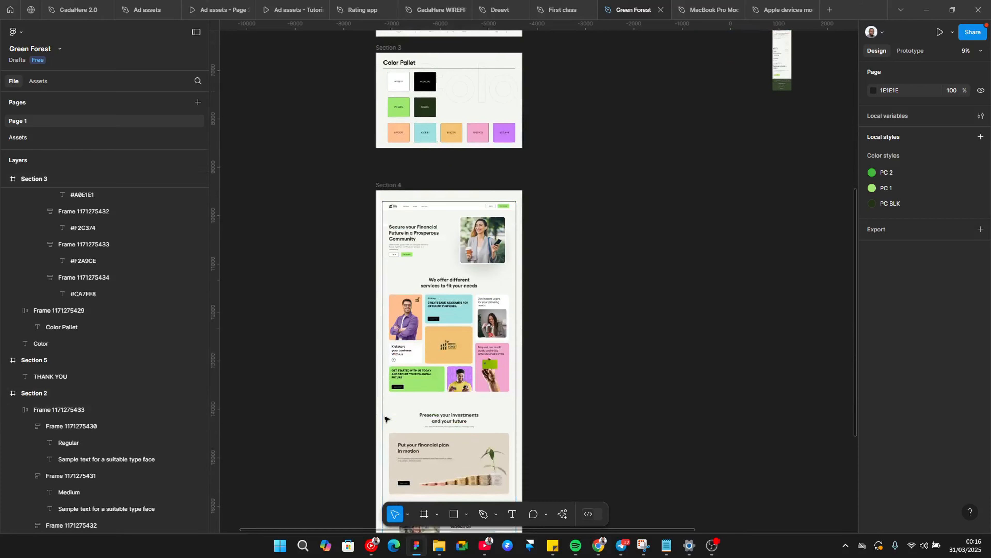
scroll(394, 433, "down", 5)
scroll(394, 436, "up", 6)
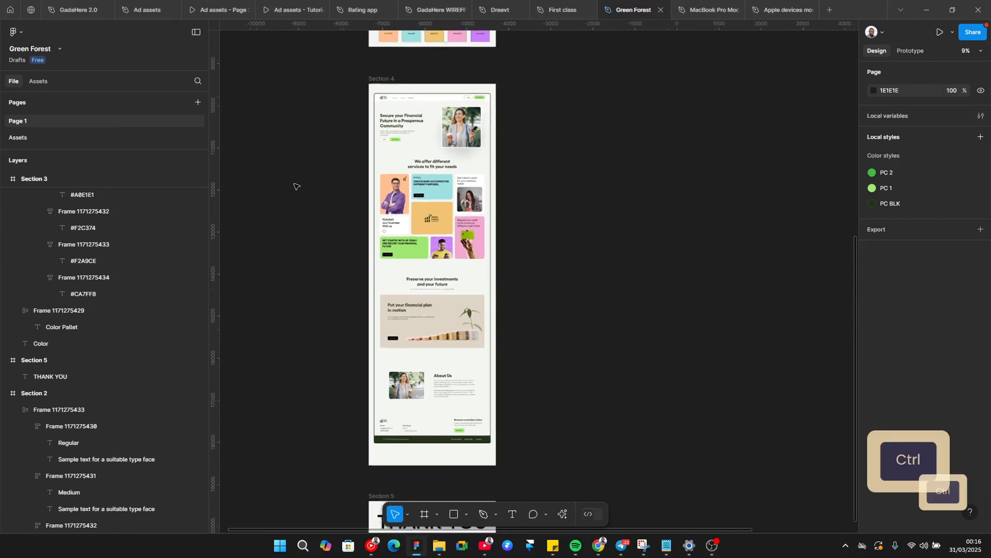
scroll(332, 141, "down", 3, "ctrl")
scroll(465, 246, "down", 4, "ctrl")
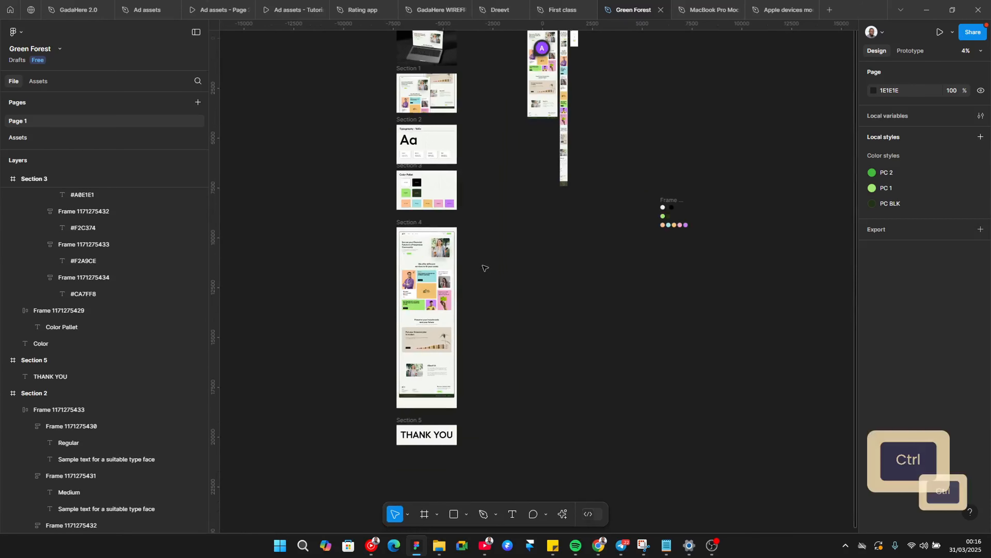
scroll(429, 194, "right", 1)
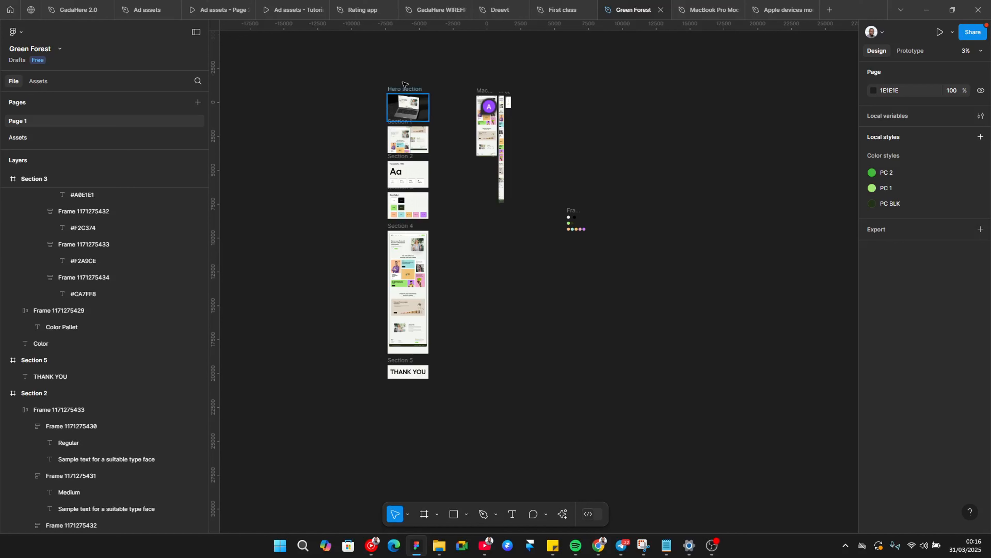
mouse_move(382, 79)
left_mouse_down()
mouse_move(450, 422)
mouse_move(451, 408)
left_mouse_up()
scroll(935, 518, "down", 4)
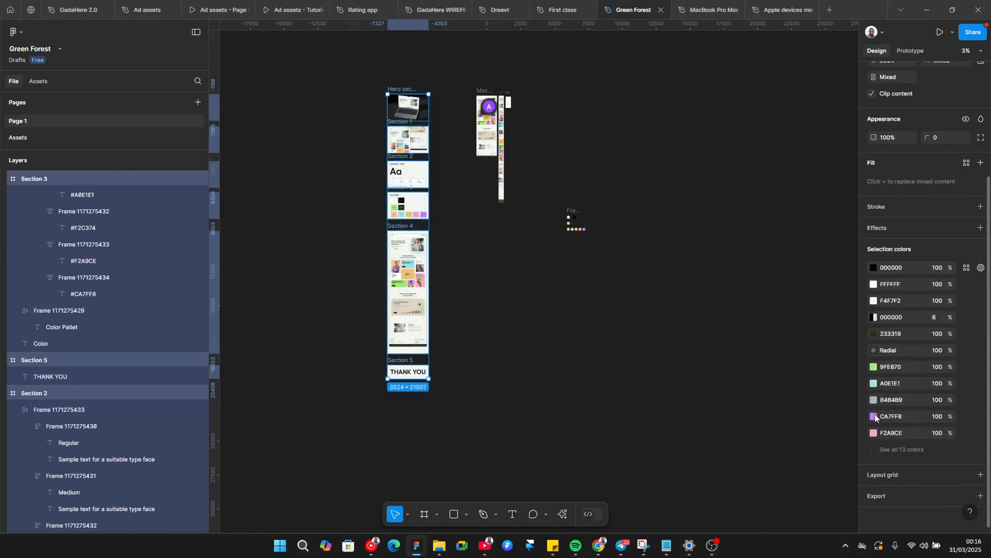
left_click(877, 489)
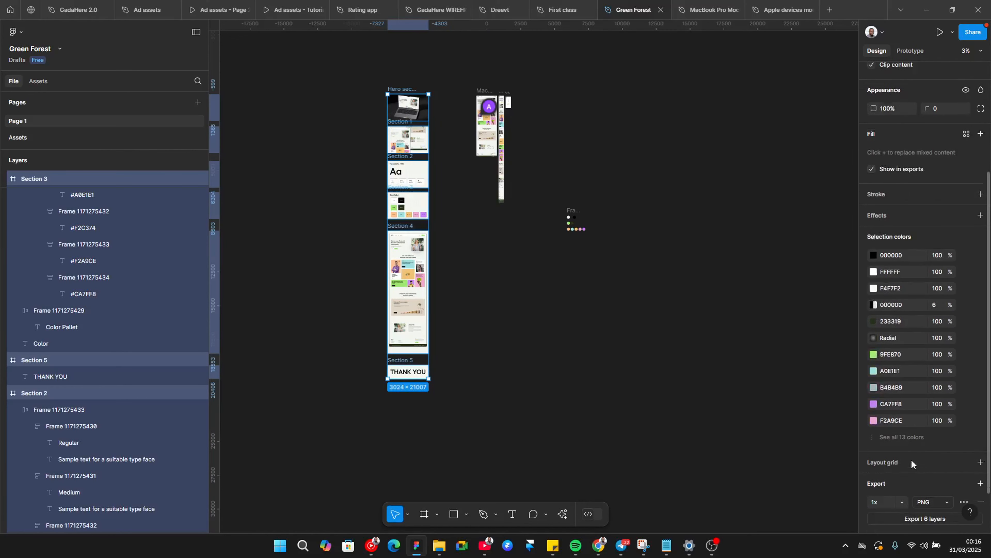
left_click(899, 479)
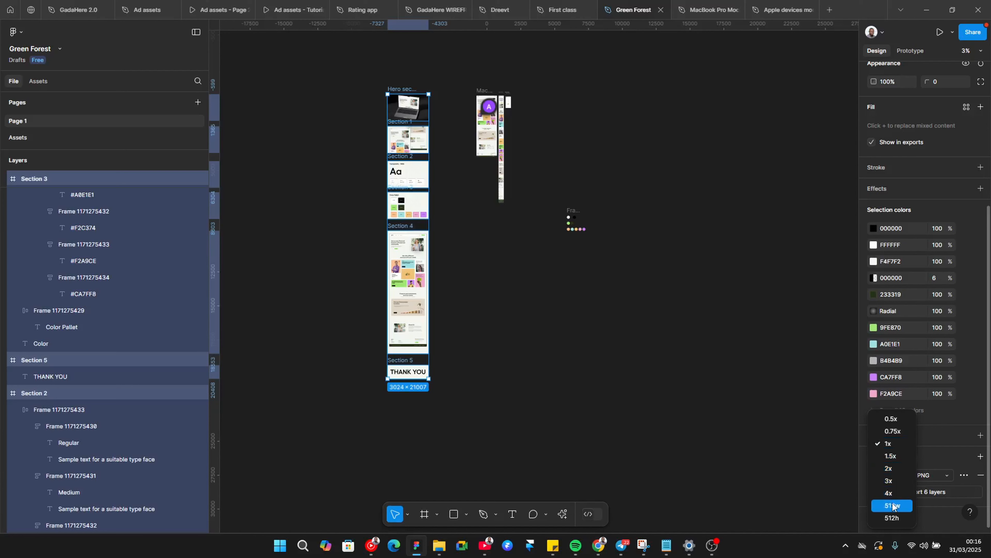
left_click(896, 468)
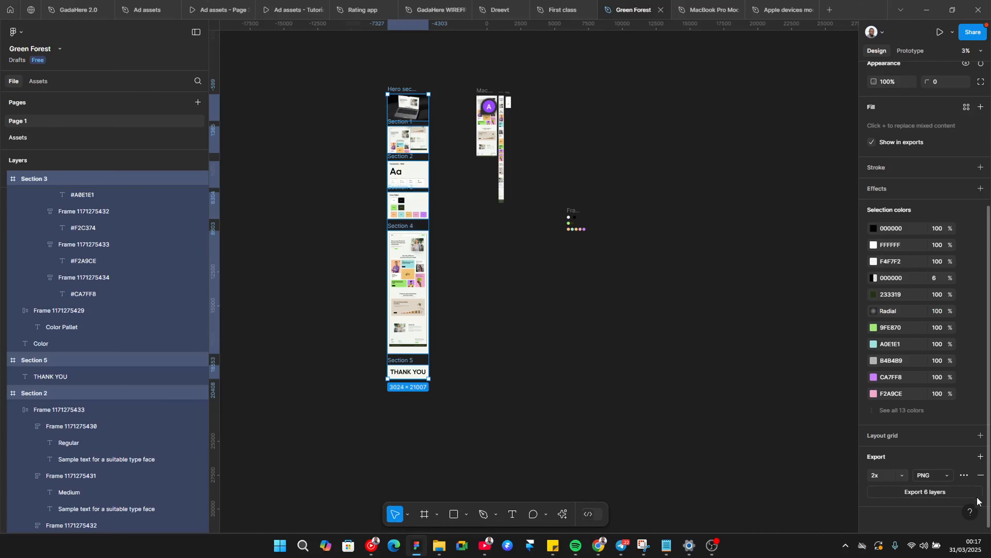
Step: Export the six frames into a new folder named Green forest presentation inside the junk folder
left_click(940, 489)
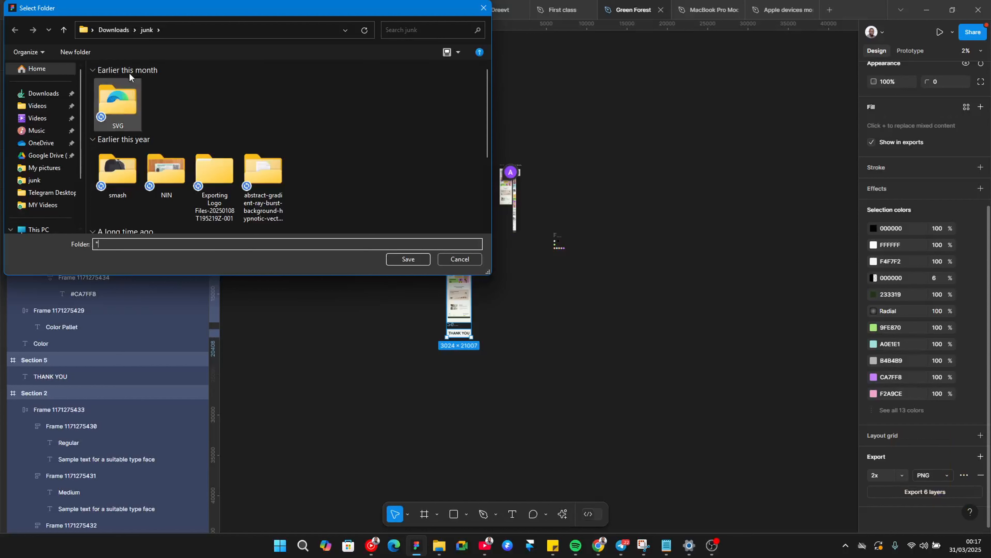
left_click(80, 52)
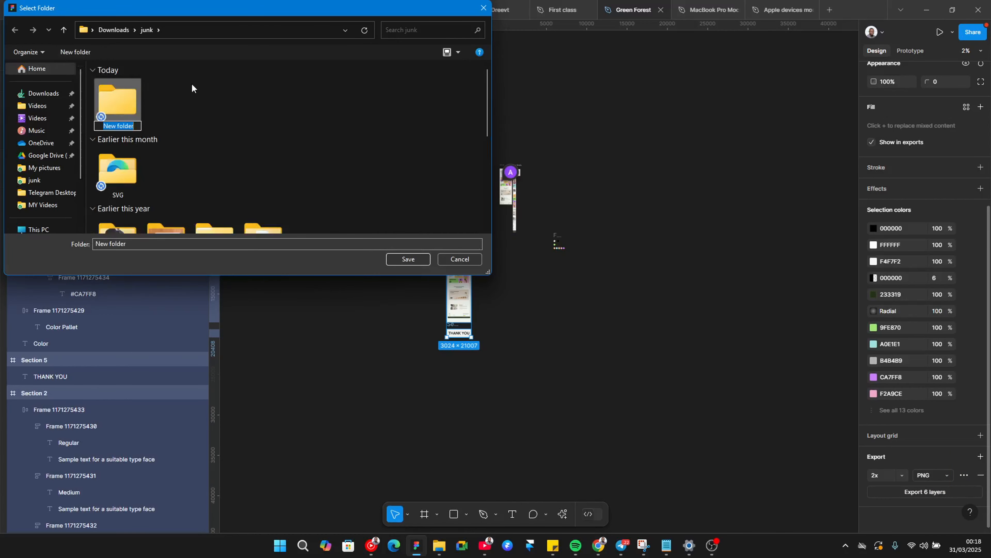
type("Green")
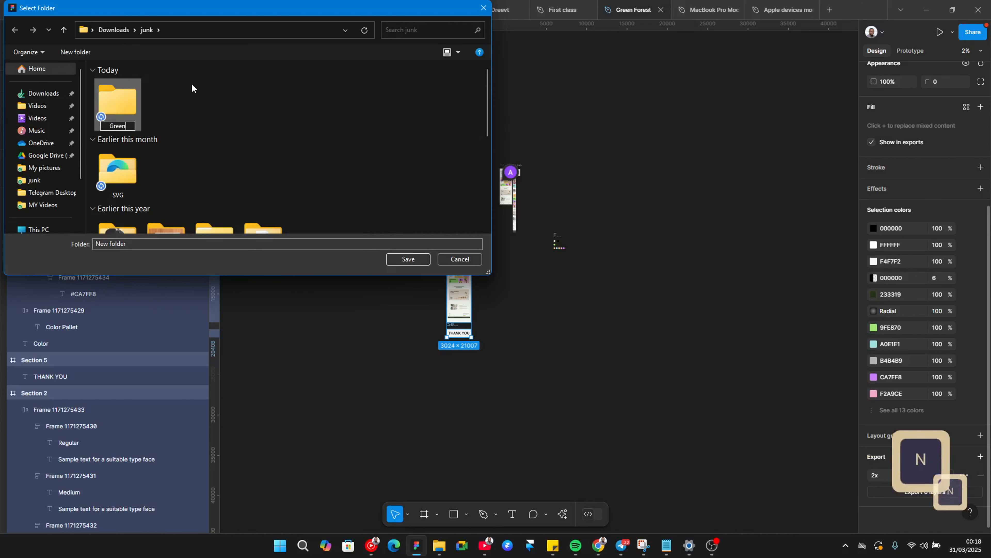
type(" forest presentation")
key("Return")
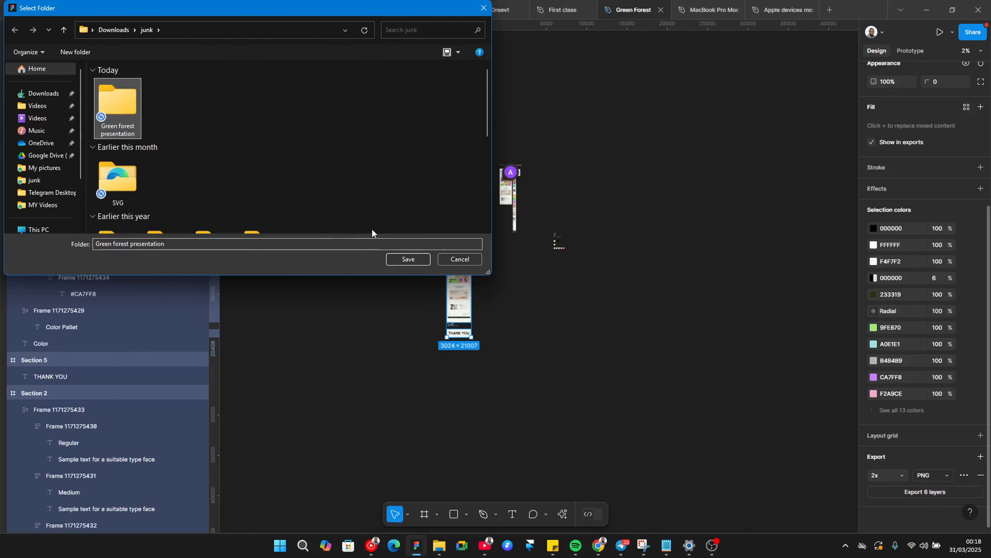
left_click(407, 258)
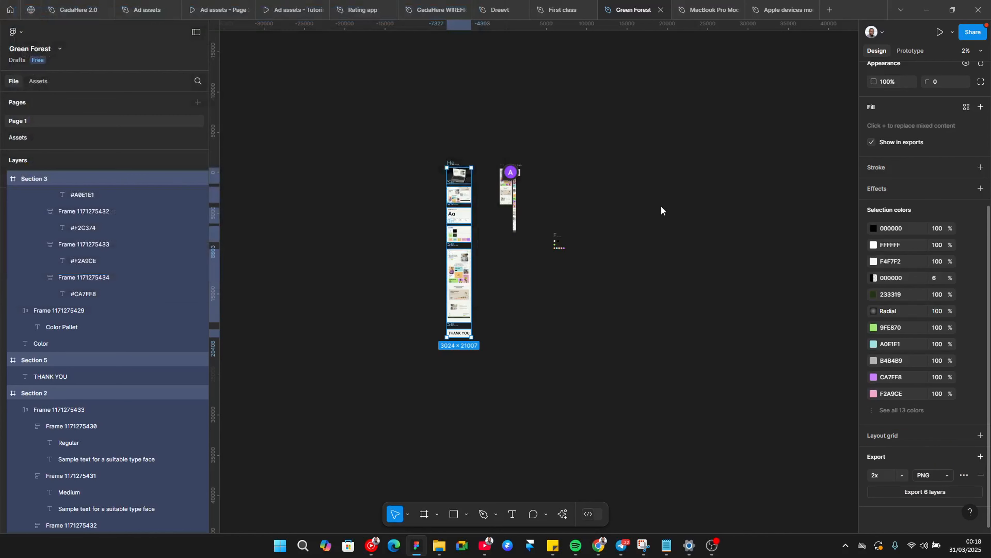
Step: Switch to the web browser and look through the open Behance tabs
key("alt+Tab")
scroll(890, 129, "up", 5)
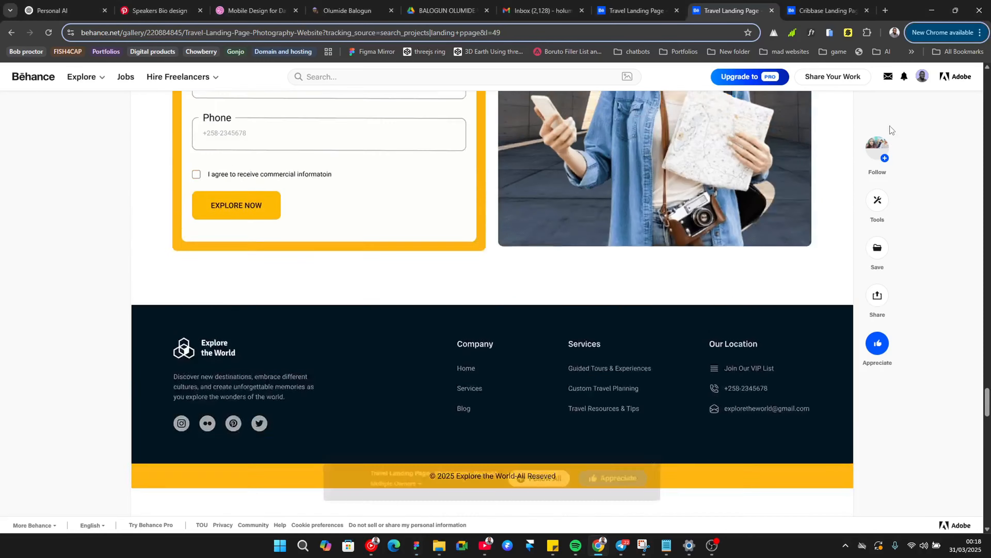
scroll(890, 128, "up", 5)
key("ctrl+Tab")
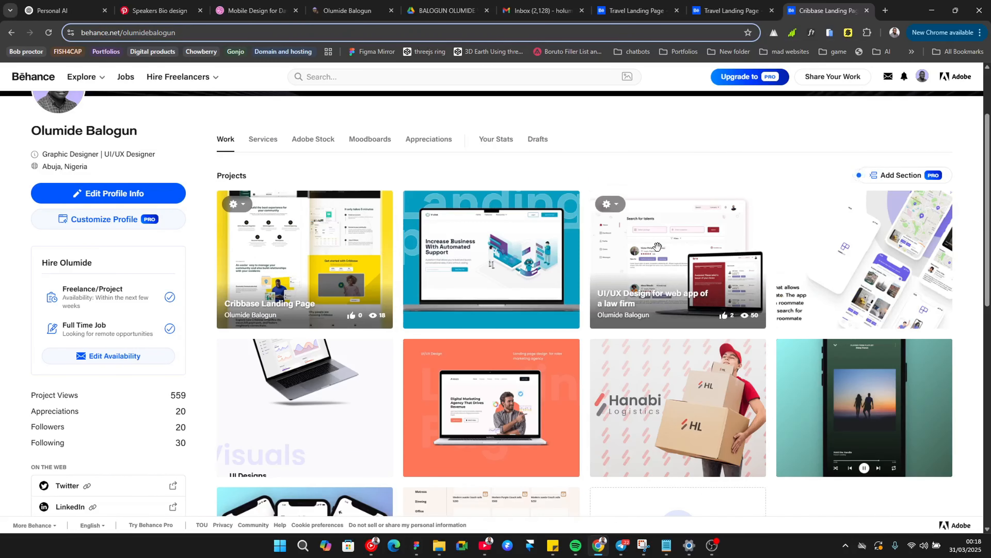
scroll(730, 93, "up", 2)
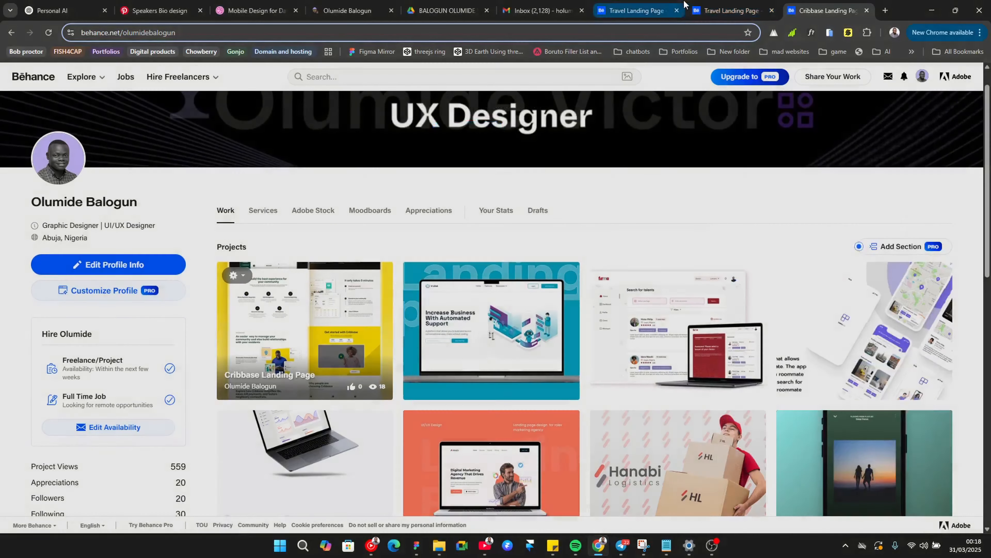
left_click(718, 11)
scroll(795, 233, "up", 15)
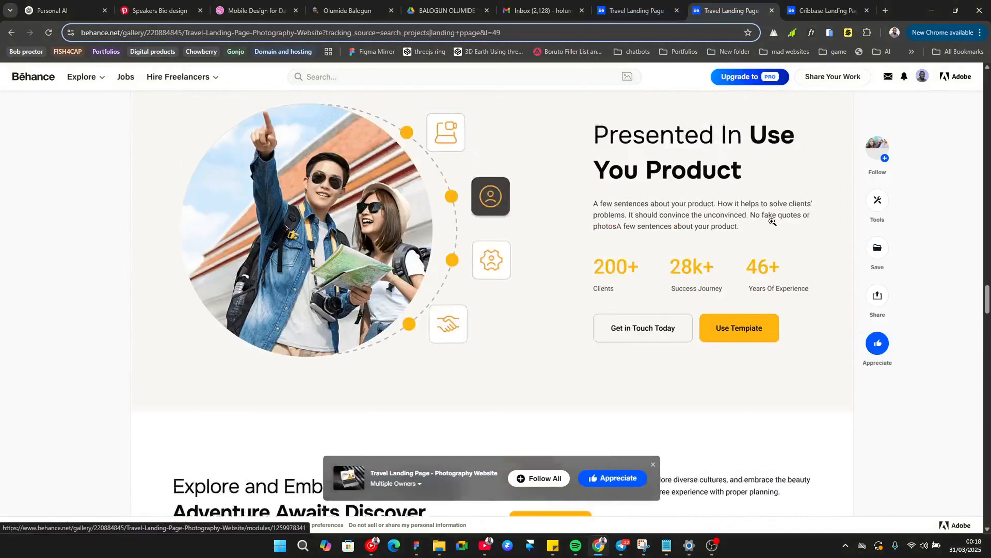
left_click(834, 18)
Step: Browse the Behance landing page search results and open the Crypto Landing Page project to examine it
left_click(636, 11)
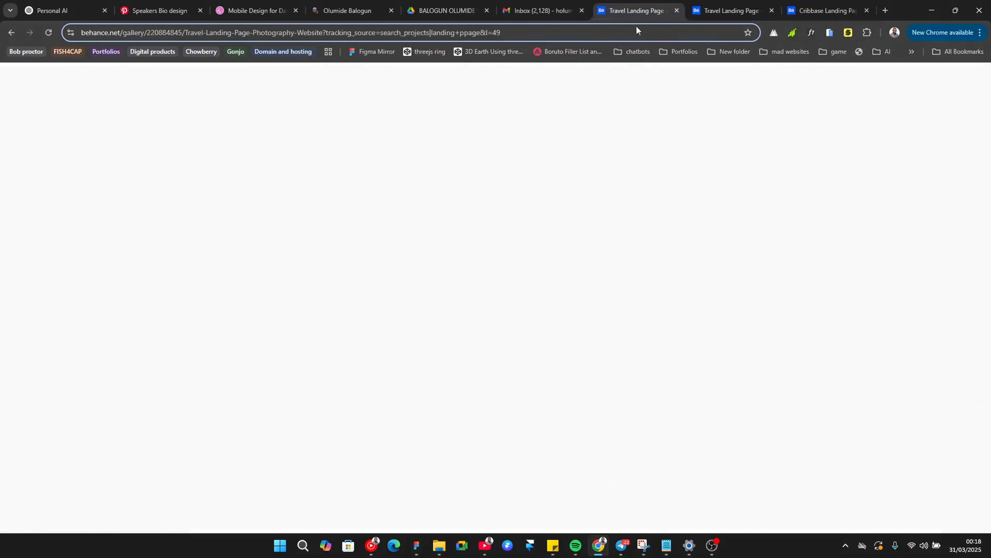
scroll(924, 113, "down", 15)
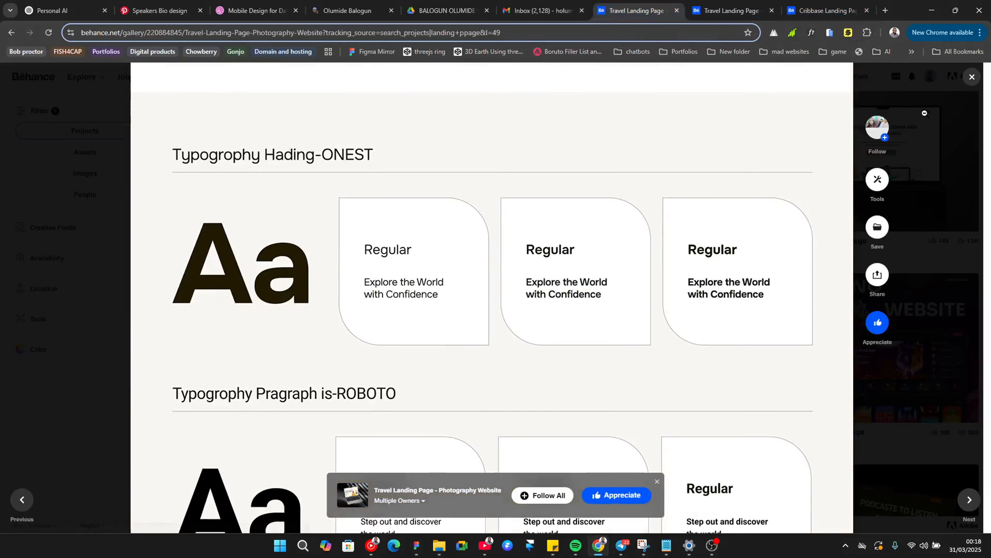
left_click(925, 113)
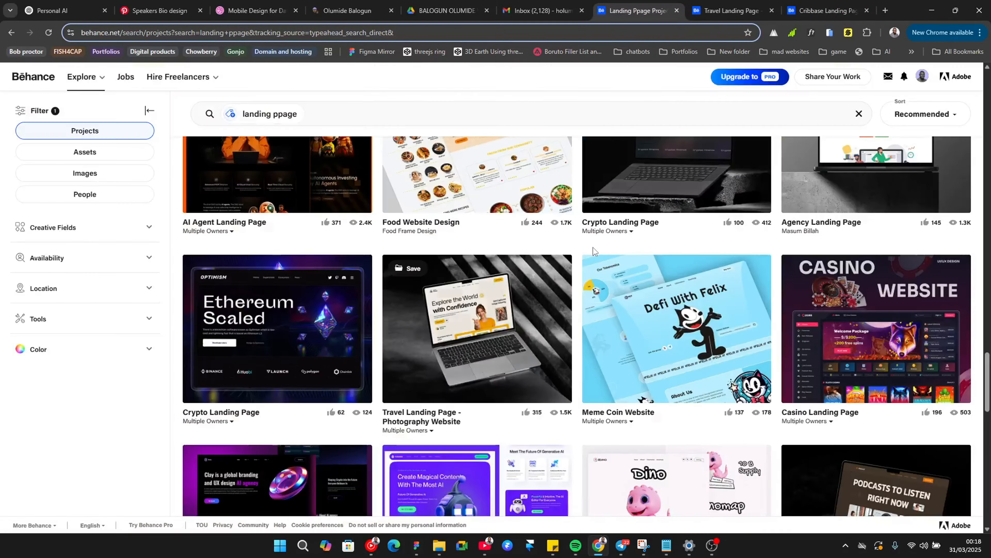
scroll(593, 247, "down", 15)
scroll(513, 296, "up", 10)
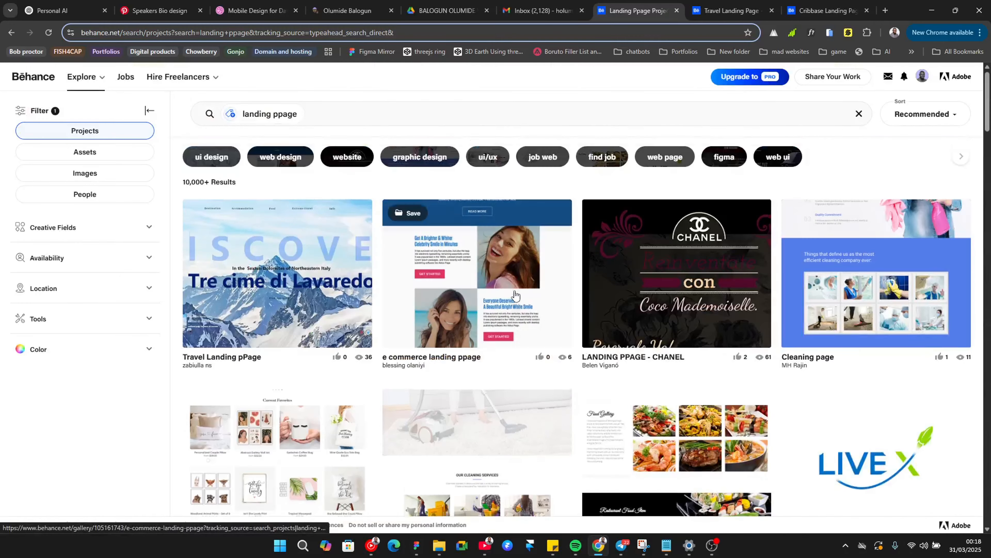
scroll(582, 340, "down", 15)
scroll(583, 340, "down", 7)
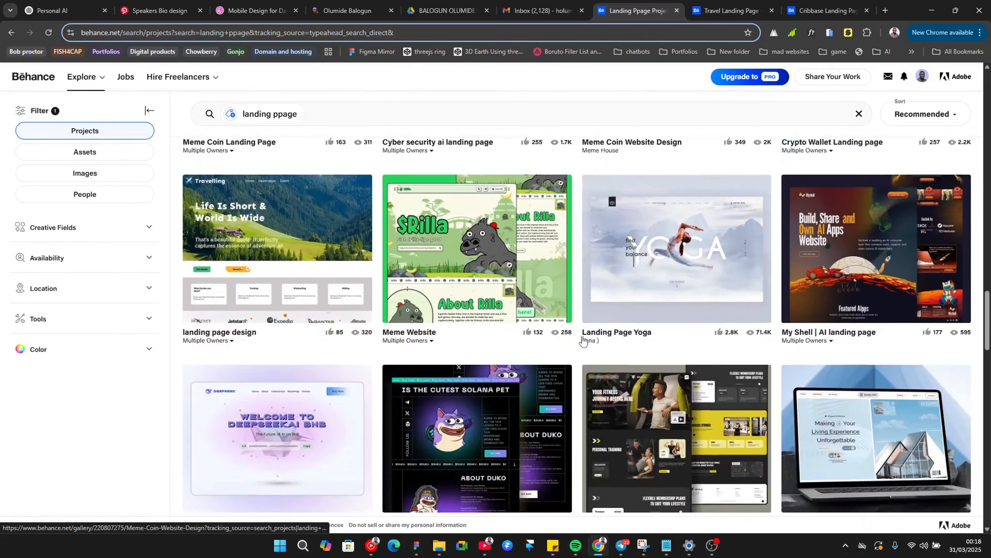
scroll(582, 341, "up", 4)
scroll(582, 341, "down", 10)
scroll(583, 340, "up", 4)
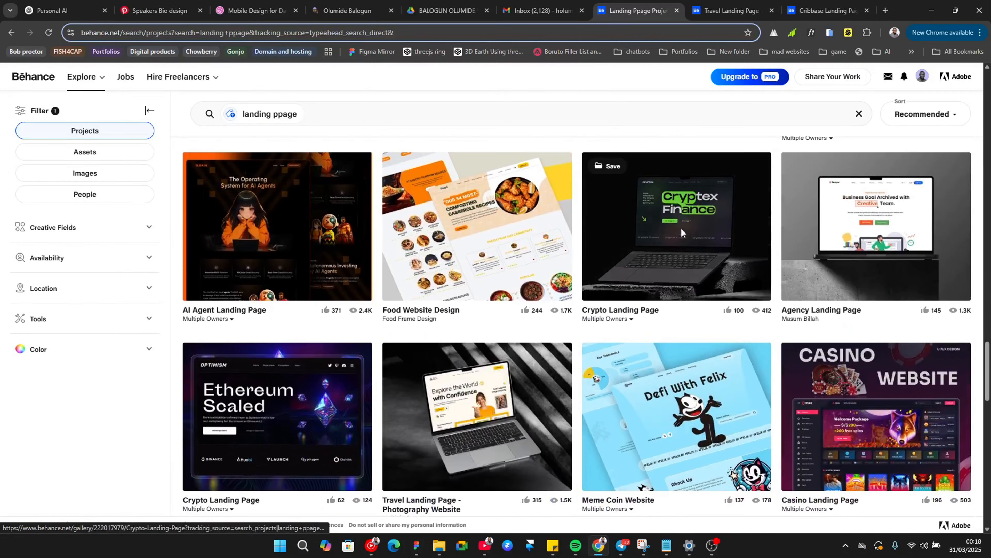
left_click(681, 228)
scroll(590, 302, "down", 10)
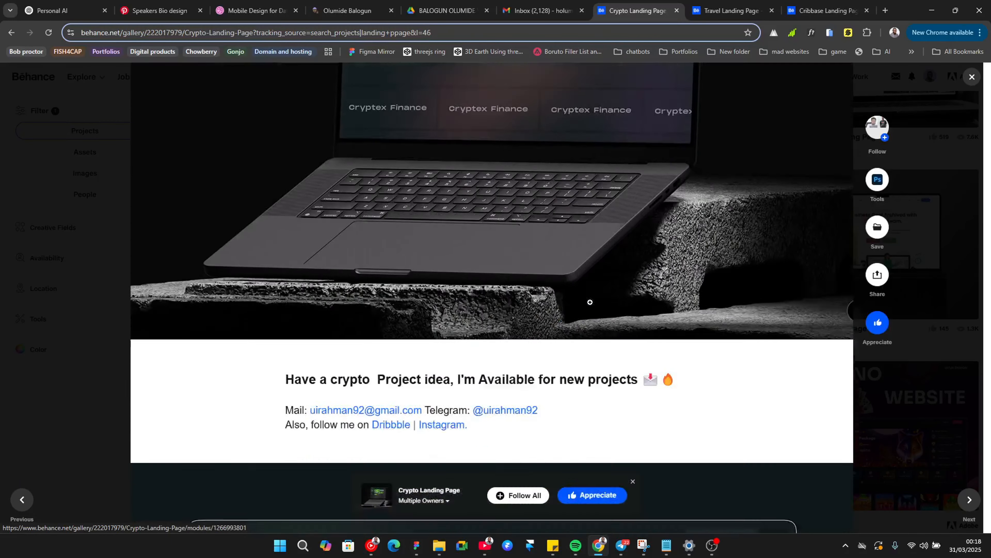
scroll(590, 302, "down", 20)
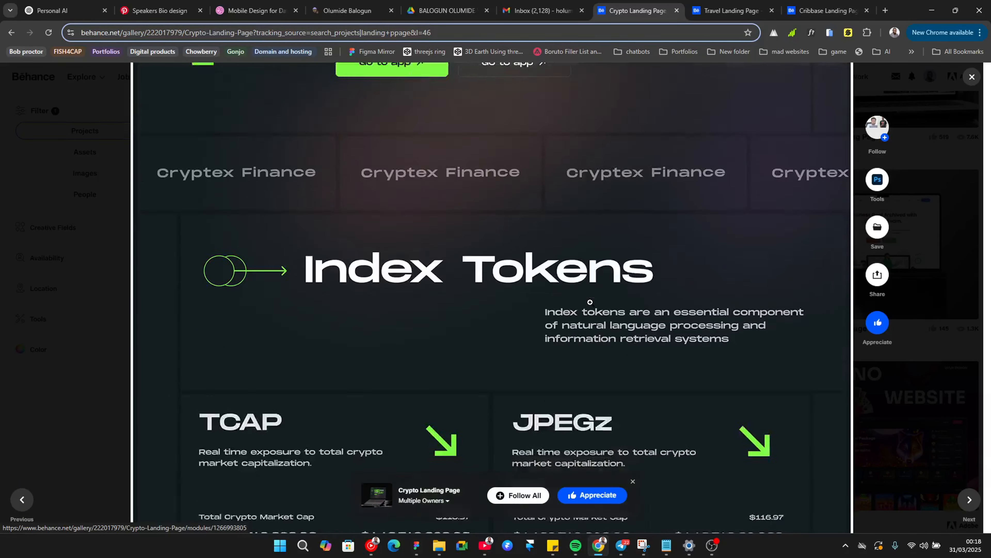
scroll(590, 302, "down", 10)
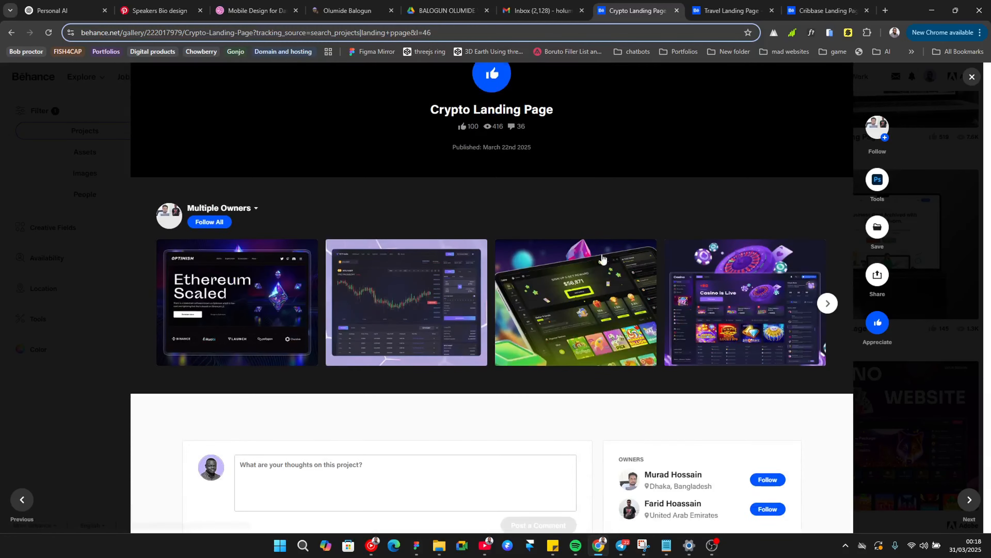
scroll(589, 137, "up", 8)
scroll(552, 82, "up", 1)
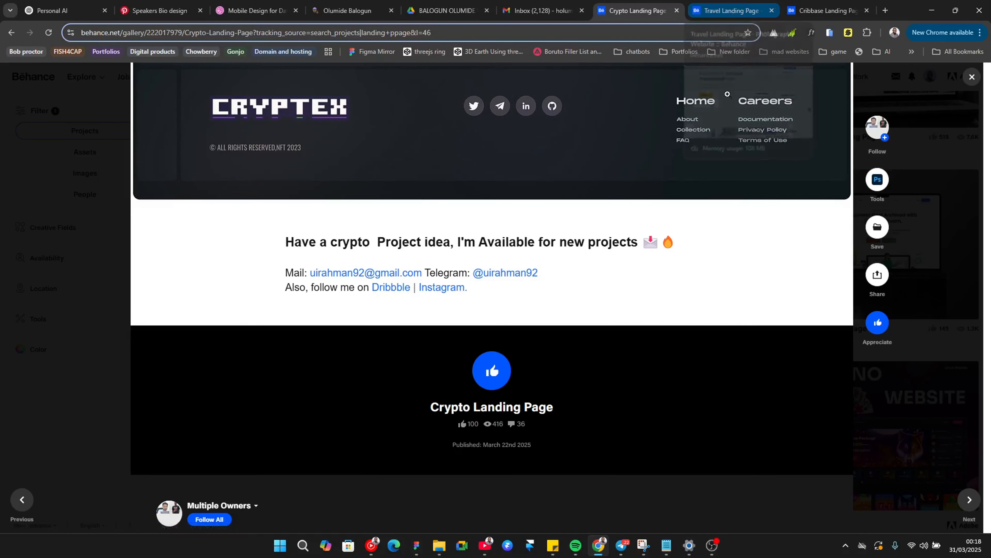
Step: Start a new Behance project from the profile page's Share Your Work options
scroll(726, 94, "up", 1)
left_click(800, 6)
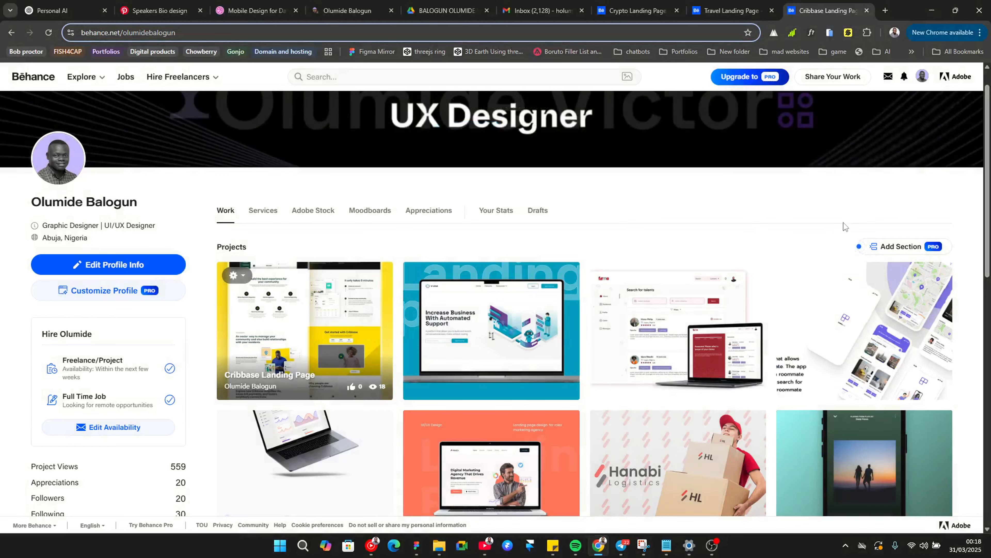
mouse_move(855, 80)
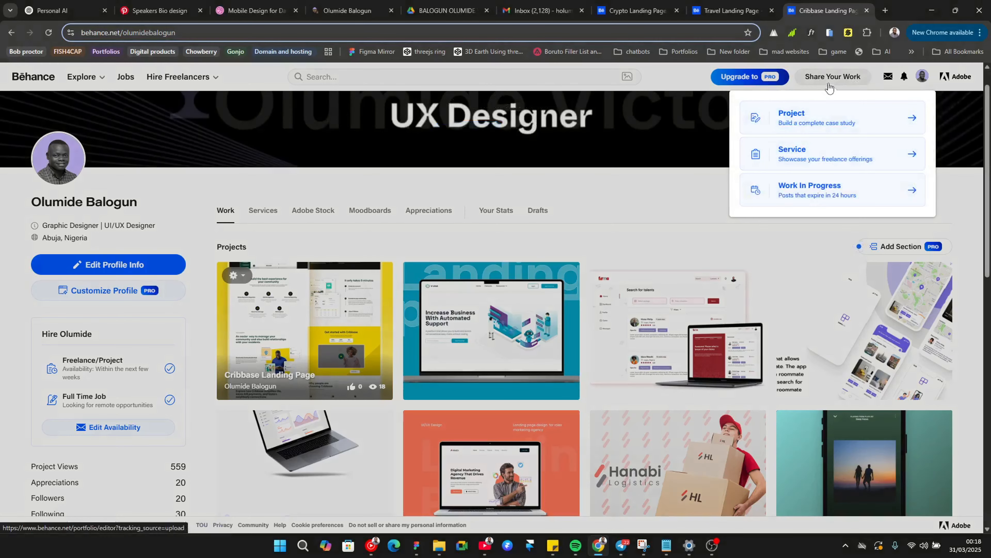
left_click(813, 106)
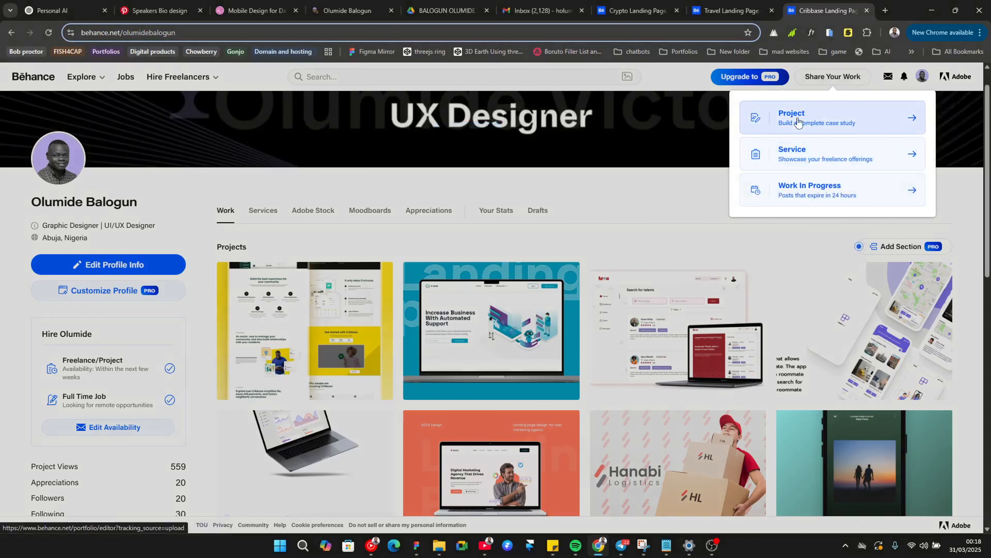
Step: Look through the Travel Landing Page and Crypto Landing Page projects to study their layouts and closing contact sections
scroll(195, 202, "down", 3)
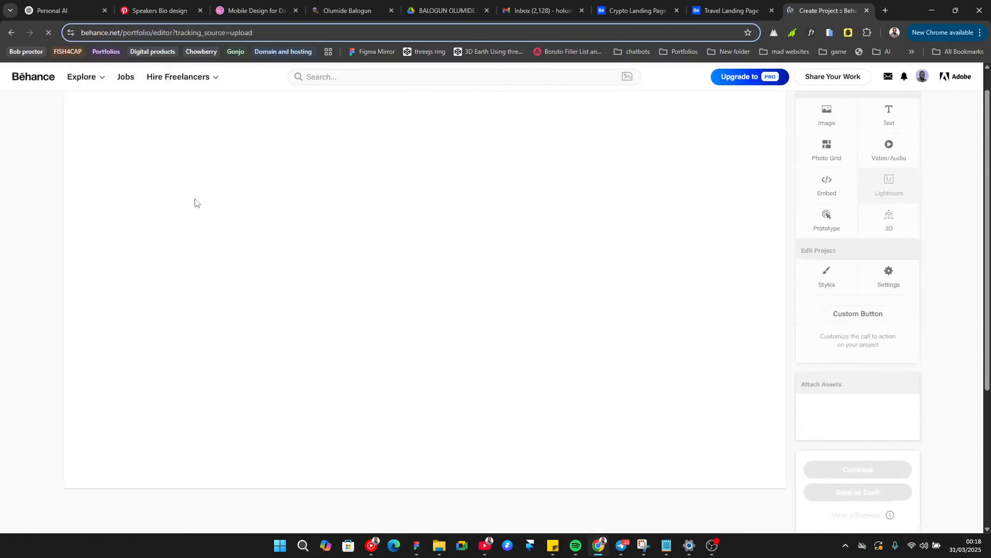
scroll(335, 177, "up", 3)
left_click(698, 7)
scroll(453, 274, "up", 20)
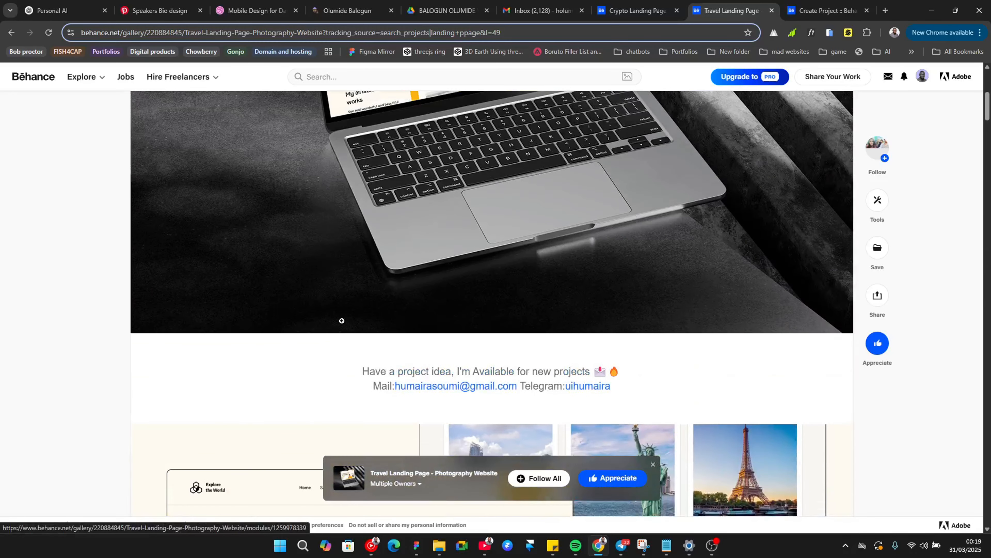
scroll(461, 334, "down", 1)
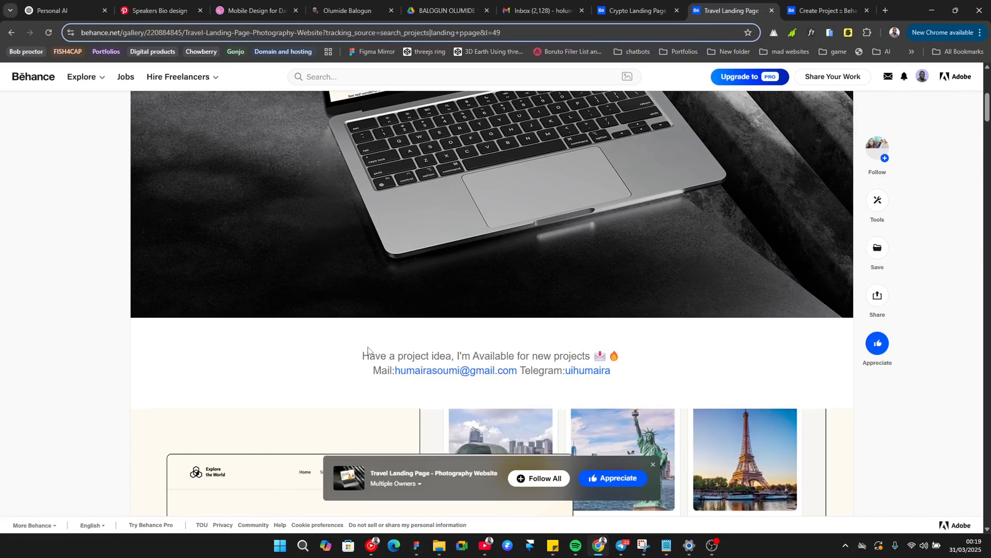
scroll(368, 354, "up", 15)
scroll(381, 391, "down", 18)
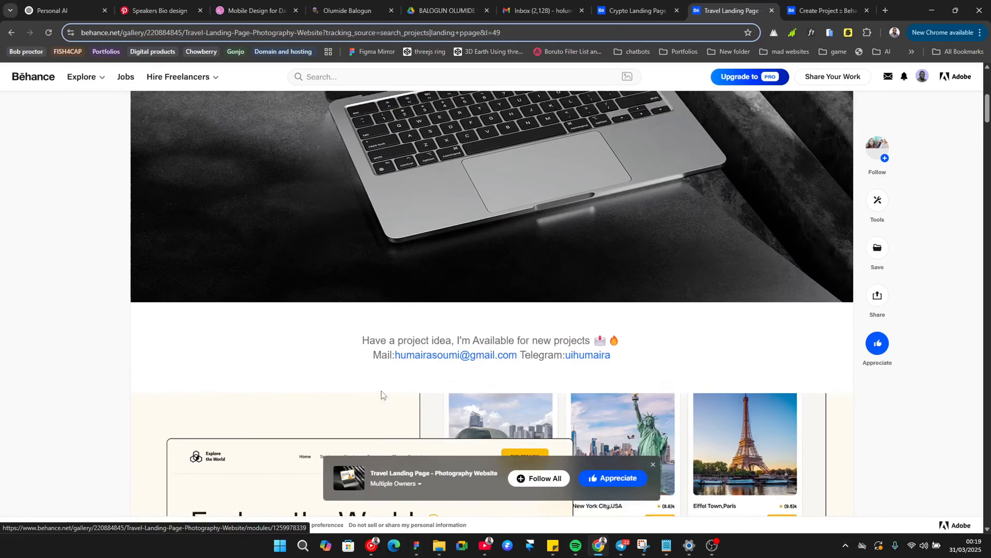
scroll(364, 144, "up", 1)
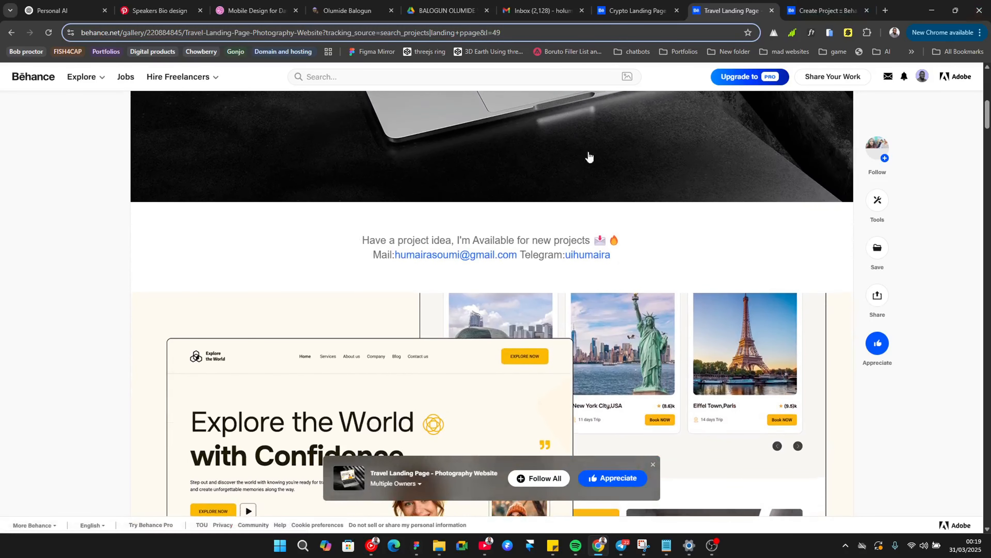
scroll(423, 307, "up", 3)
scroll(343, 261, "down", 3)
left_click(605, 4)
scroll(468, 297, "up", 20)
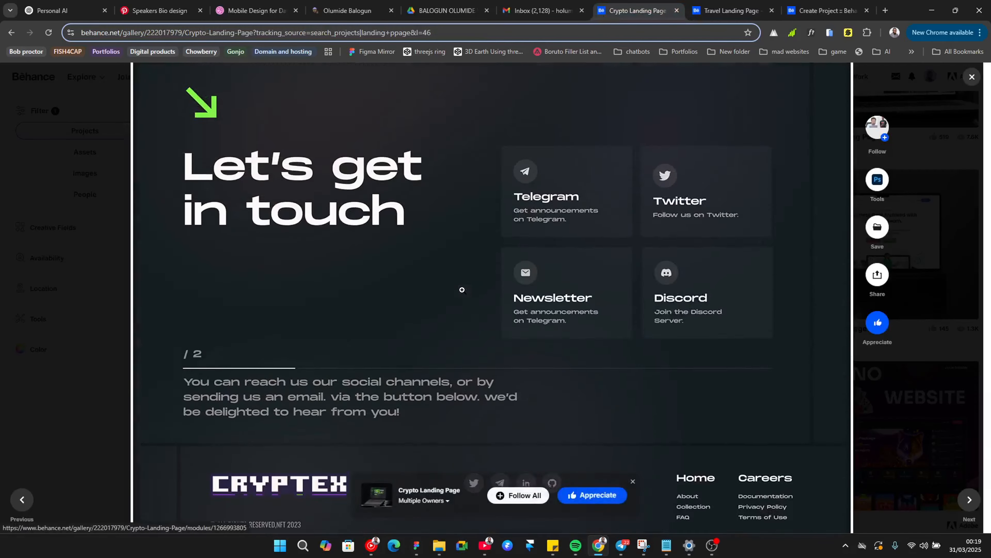
scroll(462, 290, "down", 20)
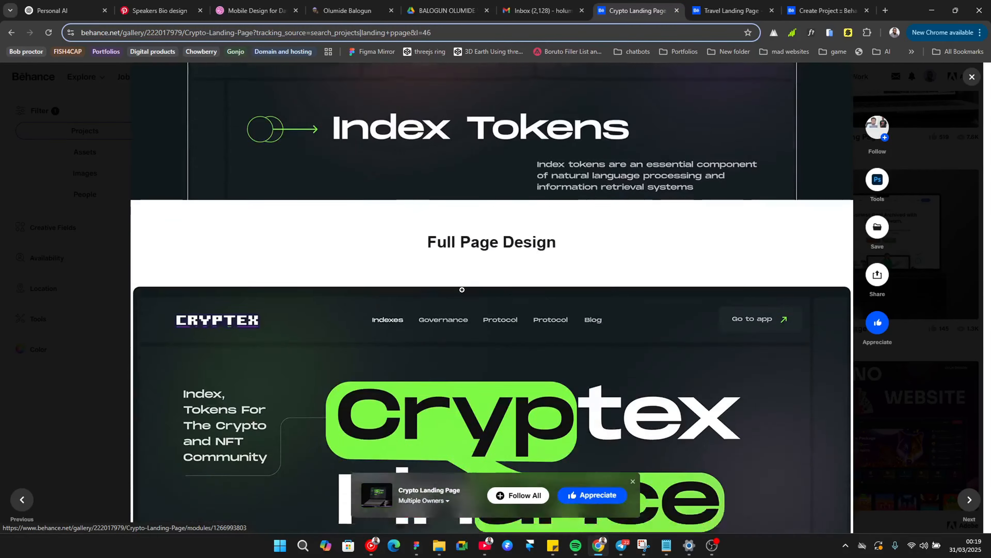
scroll(462, 261, "down", 5)
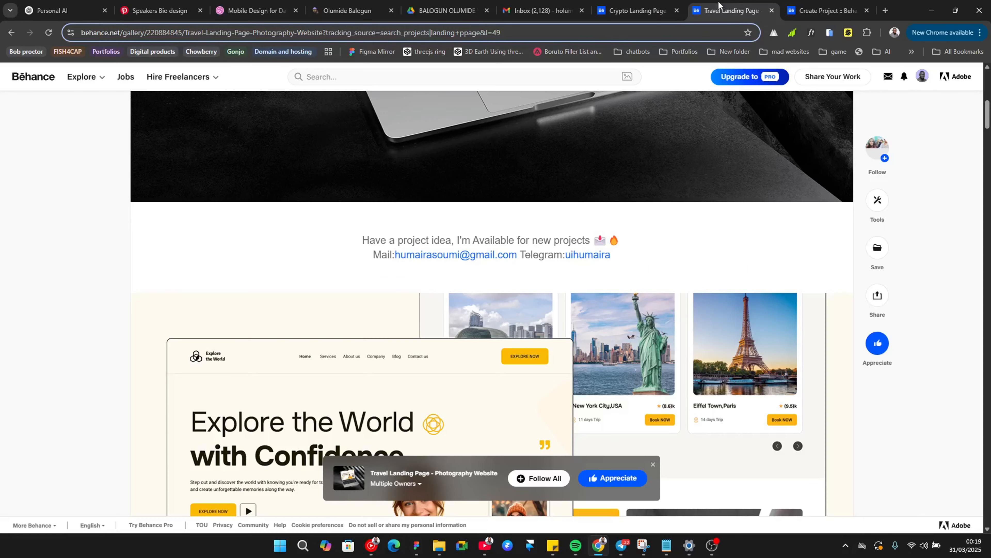
left_click(727, 9)
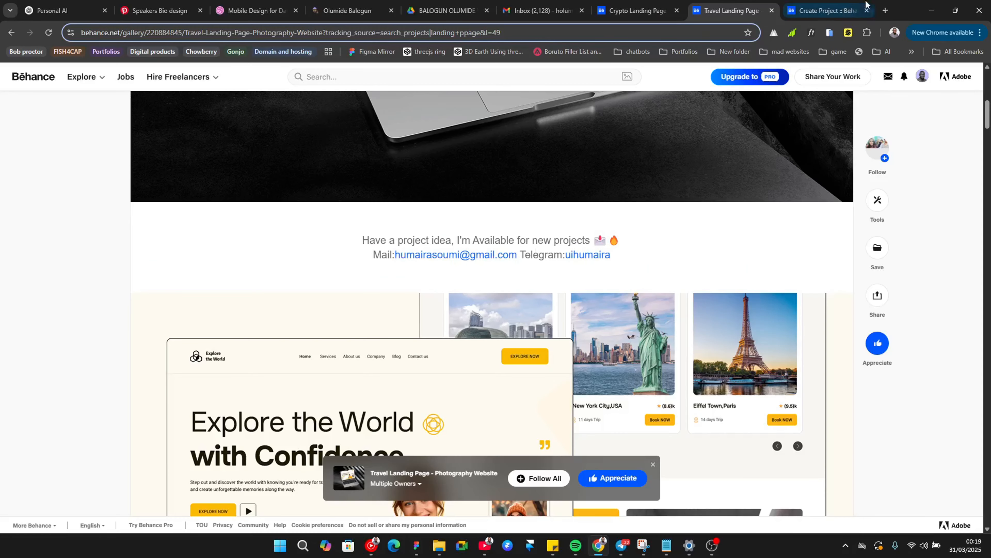
Step: Add an image block to the new project and upload Hero section from the Green forest presentation folder
left_click(827, 4)
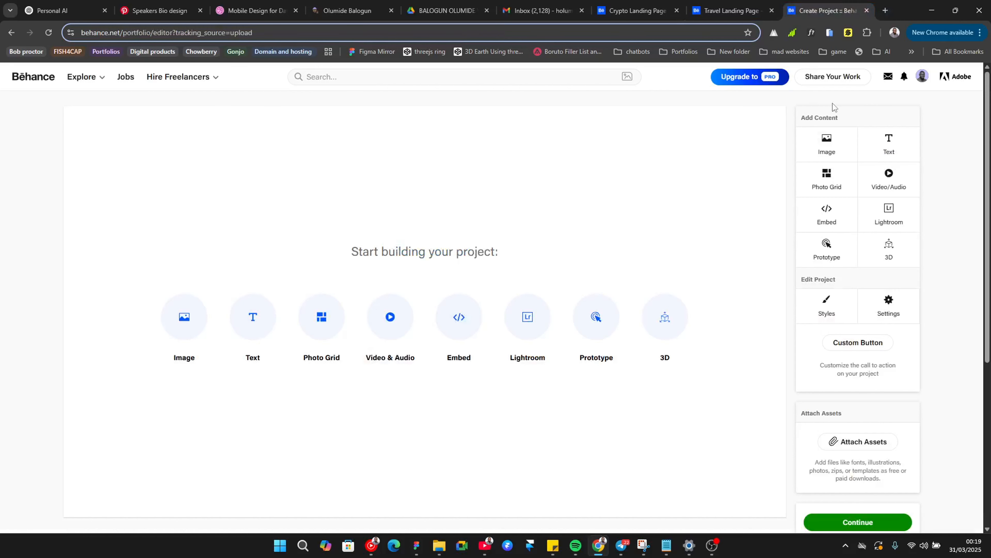
left_click(827, 157)
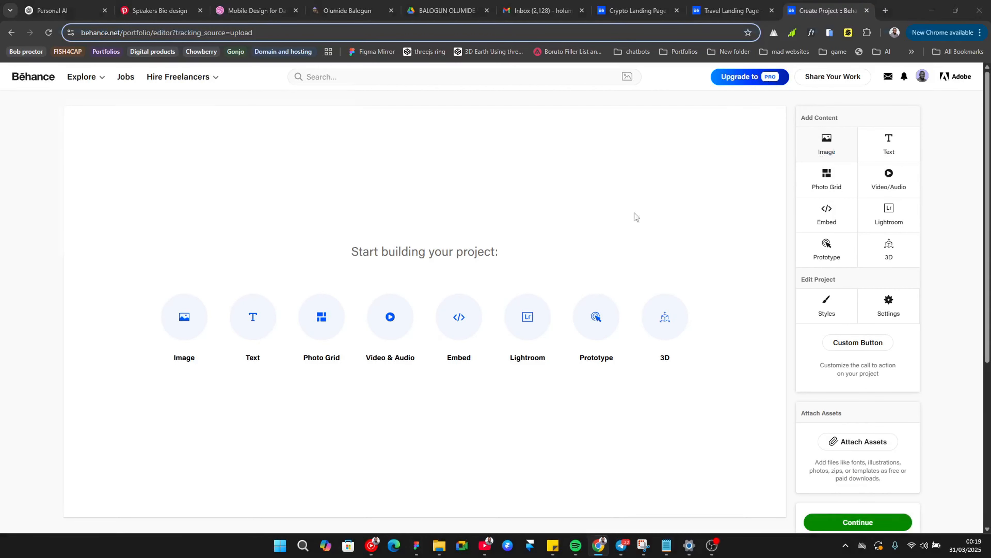
key("Escape")
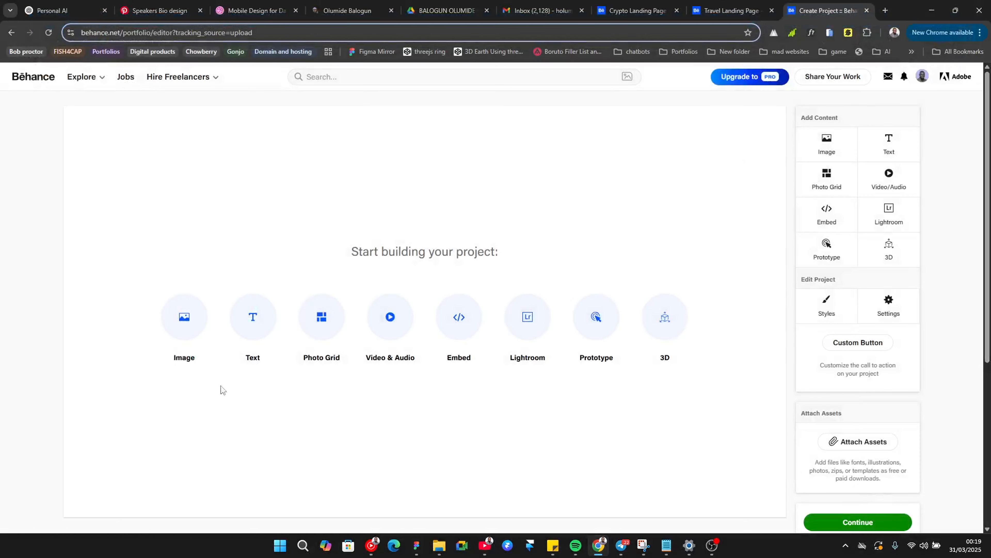
left_click(181, 328)
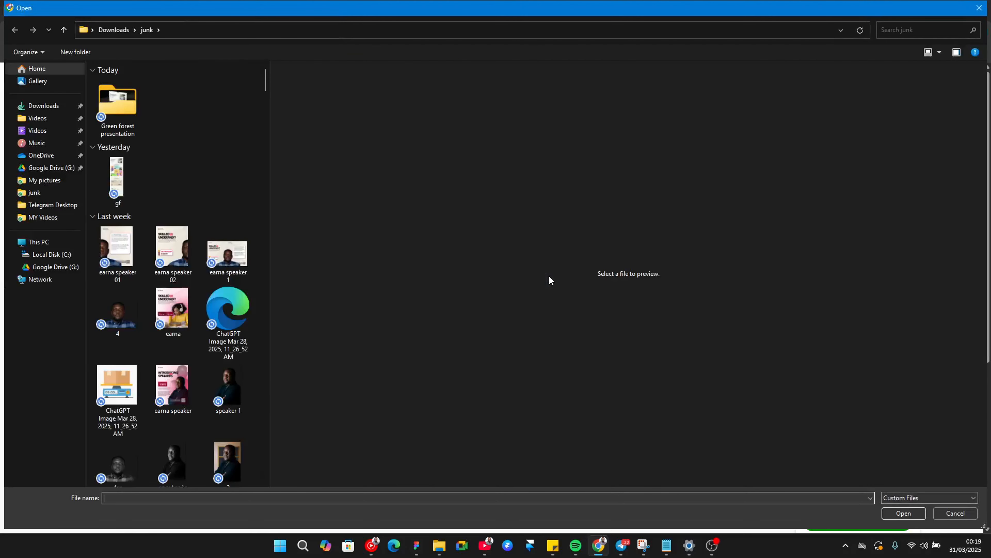
double_click(132, 108)
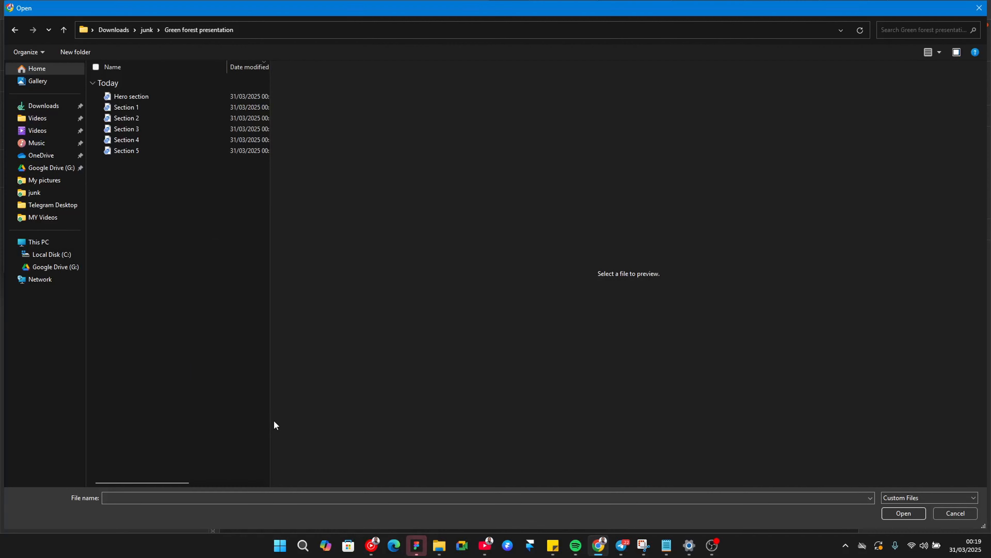
left_click(136, 96)
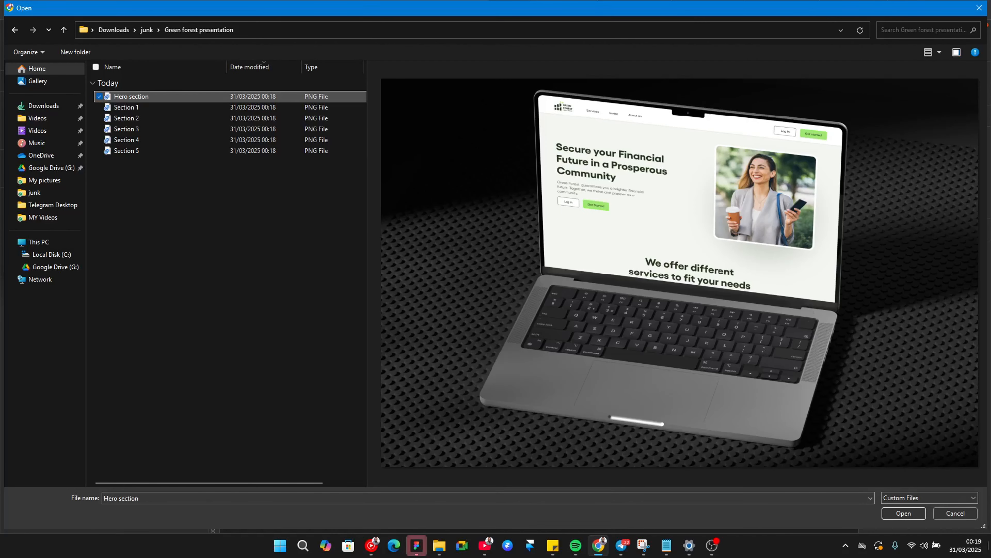
left_click(912, 514)
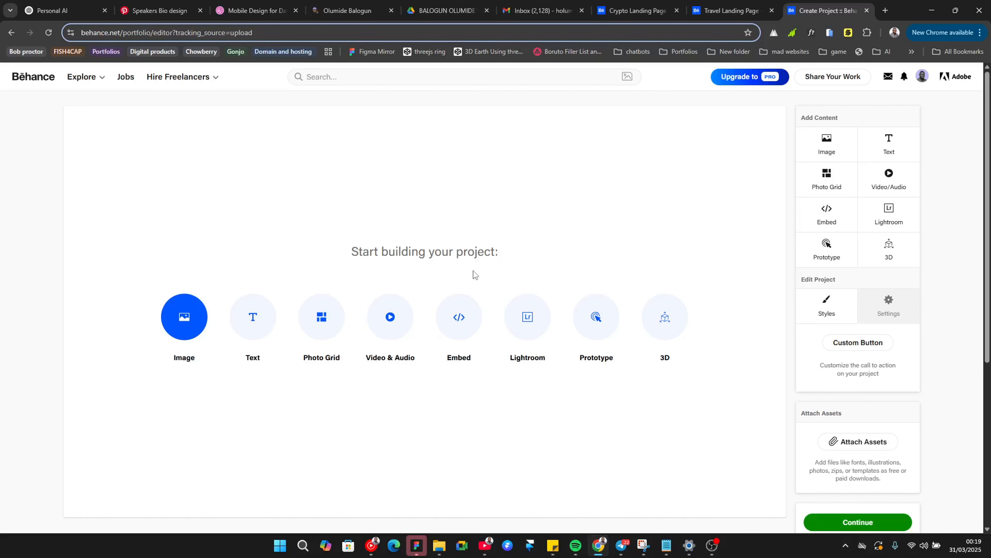
Step: Copy the project-idea and contact lines from the Travel Landing Page project
scroll(408, 251, "down", 5)
scroll(403, 251, "up", 4)
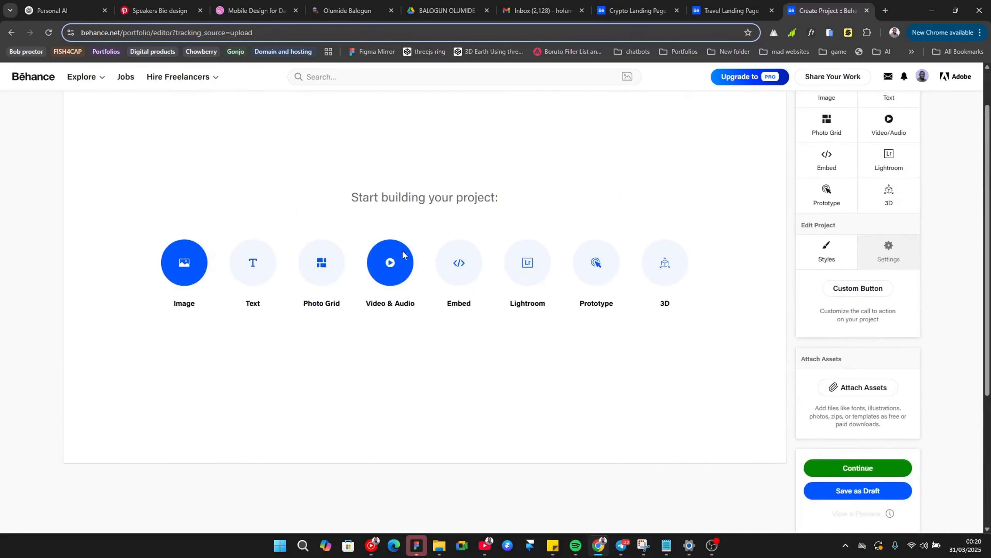
scroll(402, 252, "up", 2)
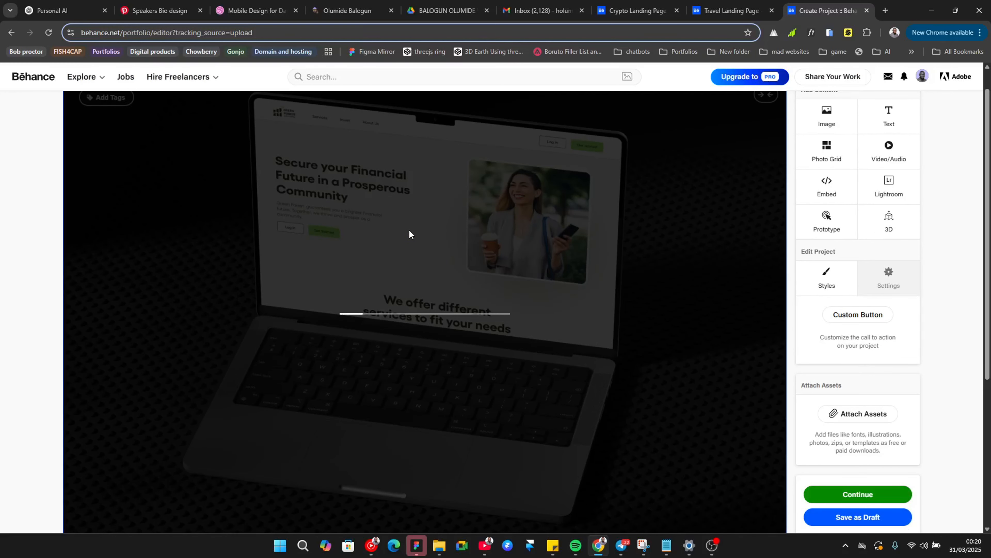
scroll(409, 233, "down", 5)
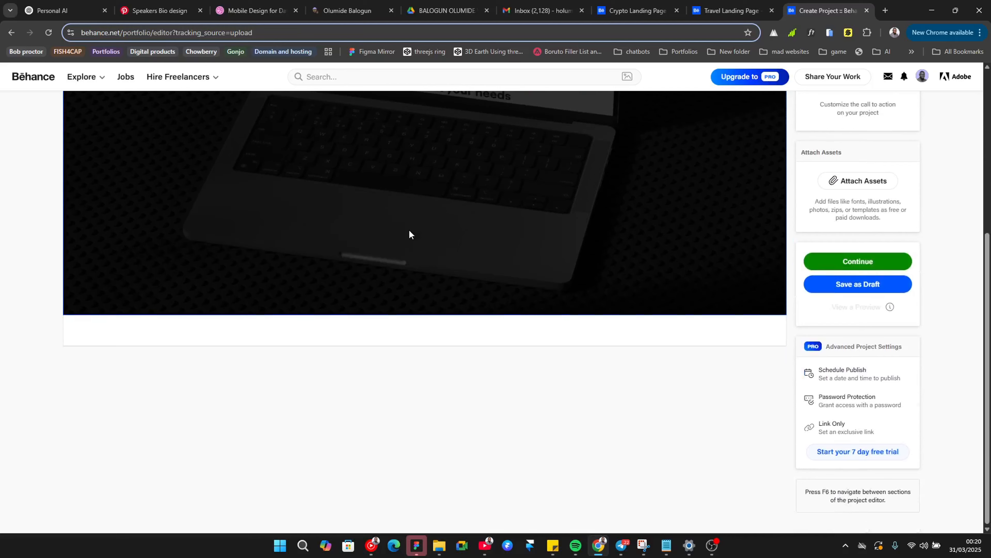
left_click(750, 4)
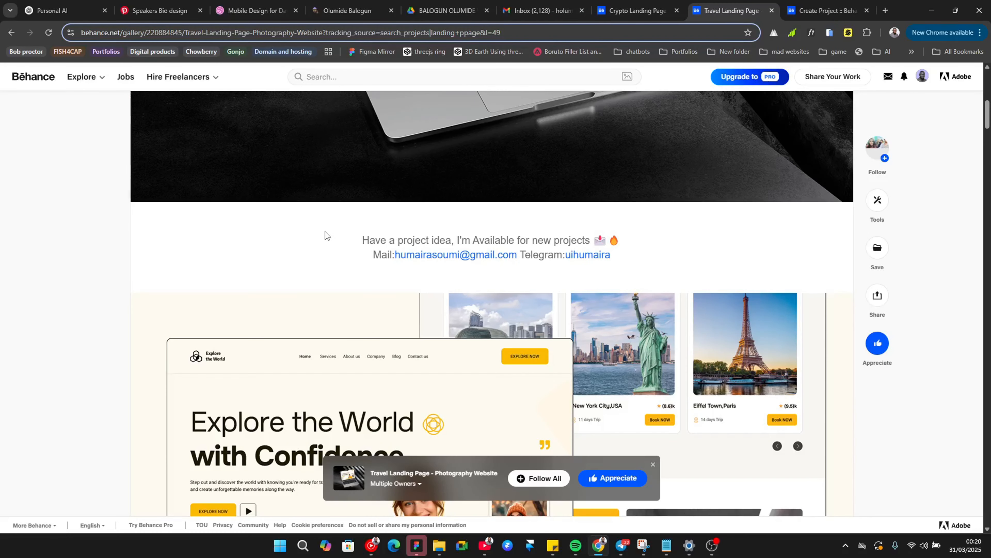
left_click_drag(325, 231, 631, 257)
key("ctrl+c")
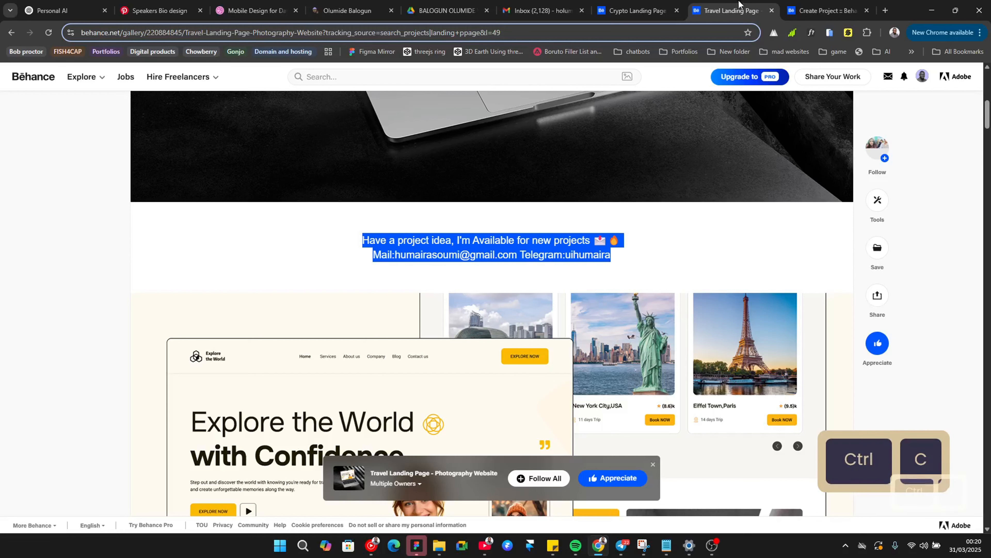
Step: Paste the copied contact text into a new text block below the hero image in the project editor
key("ctrl+Tab")
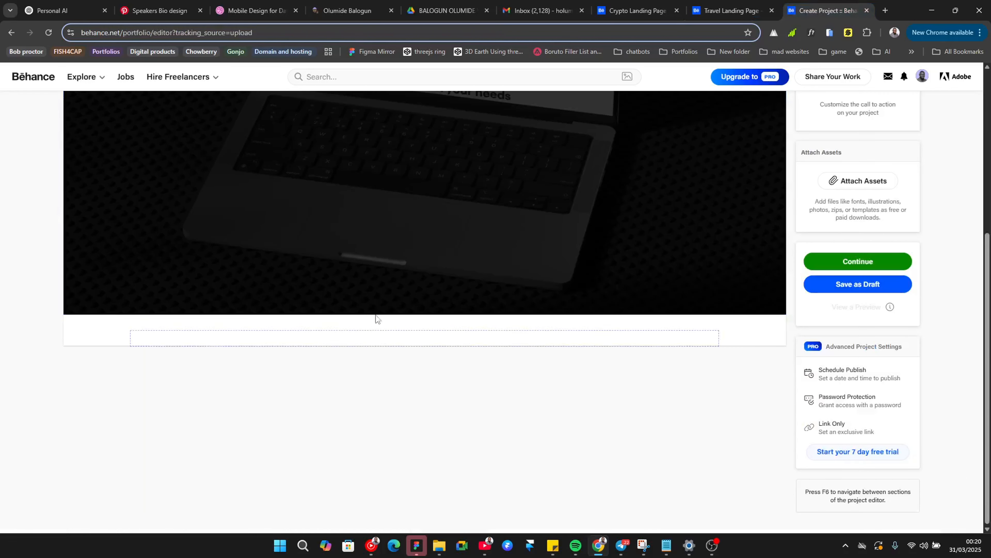
mouse_move(373, 345)
left_click(397, 334)
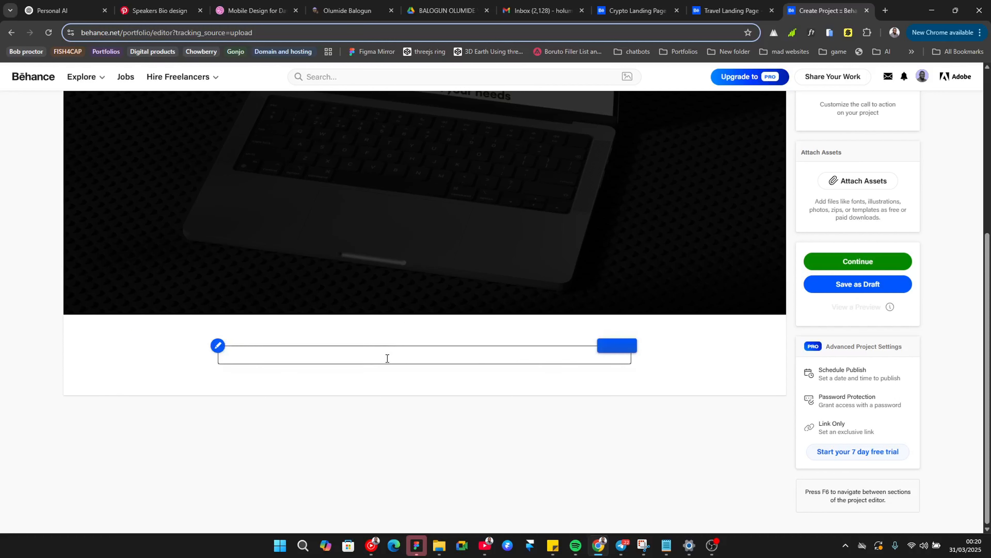
key("ctrl+v")
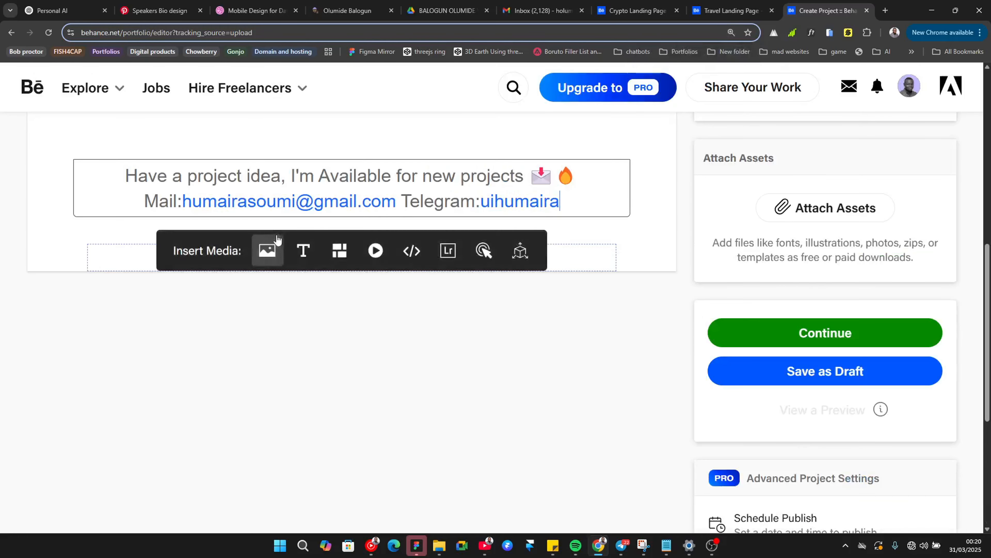
scroll(746, 121, "down", 2)
Step: Replace the e-mail address in the pasted text with the user's own e-mail and delete the Telegram handle
left_click(741, 61)
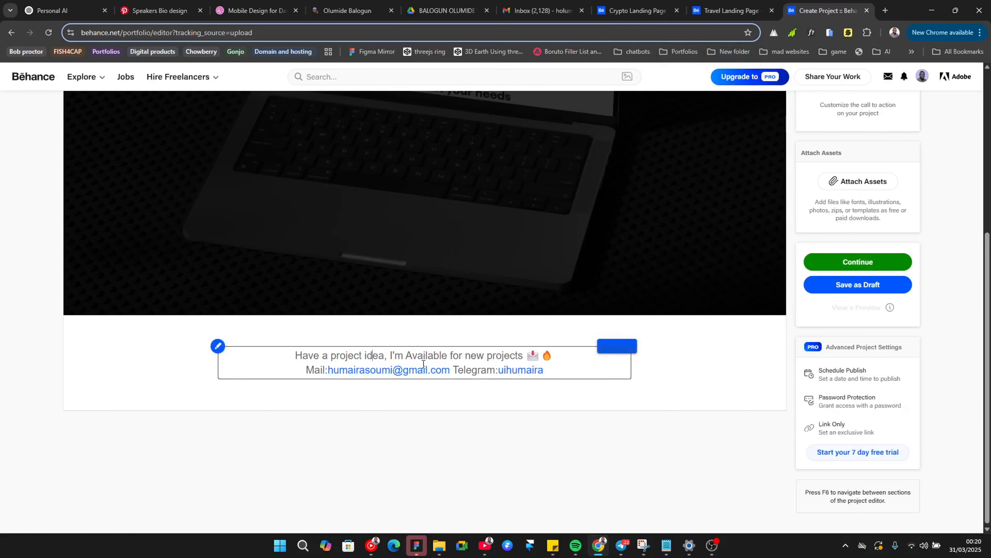
key("Right")
key("Down")
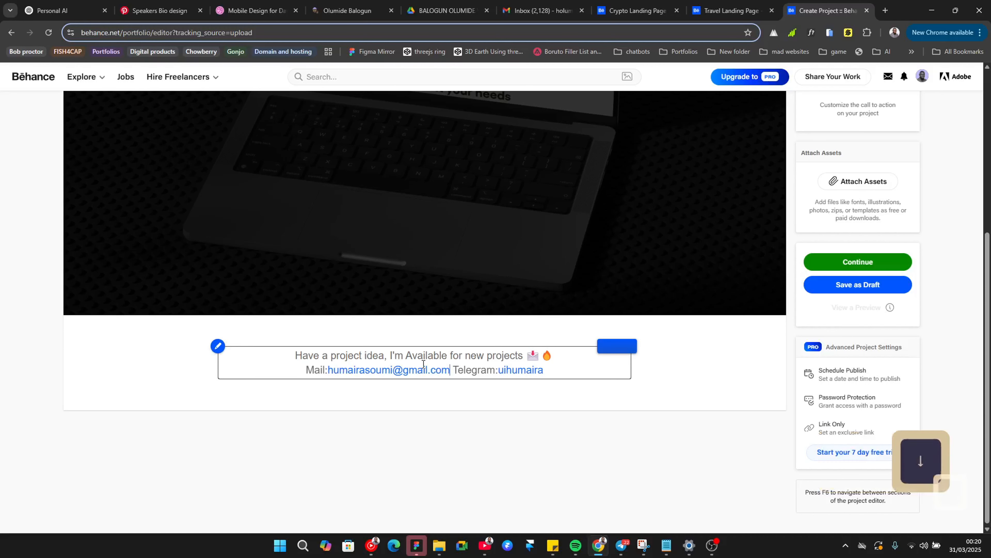
key("ctrl+Left")
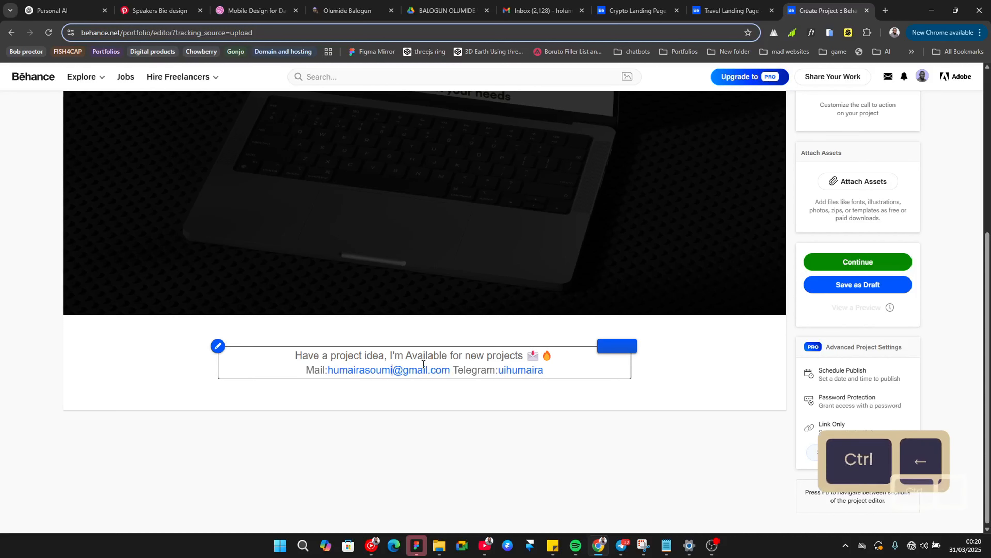
key("ctrl+shift+Left")
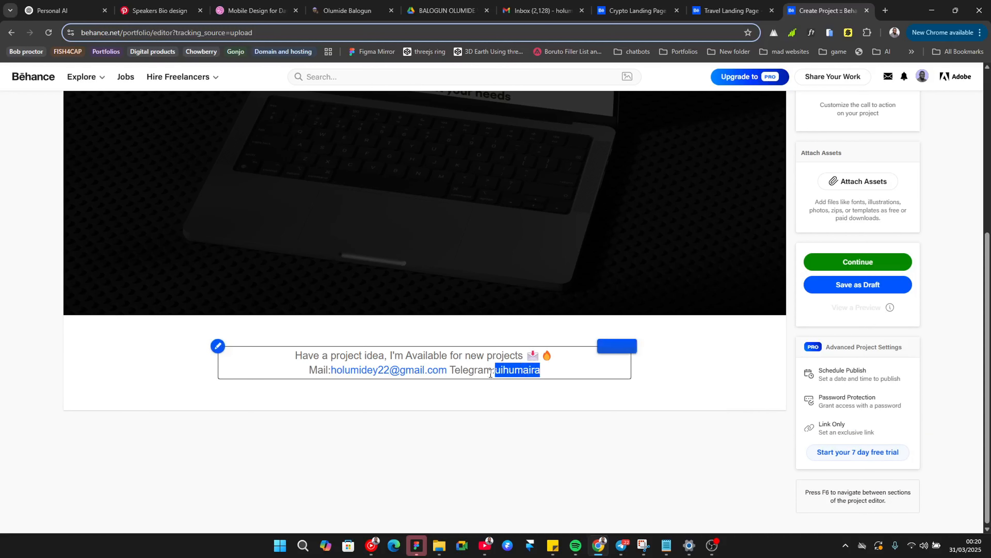
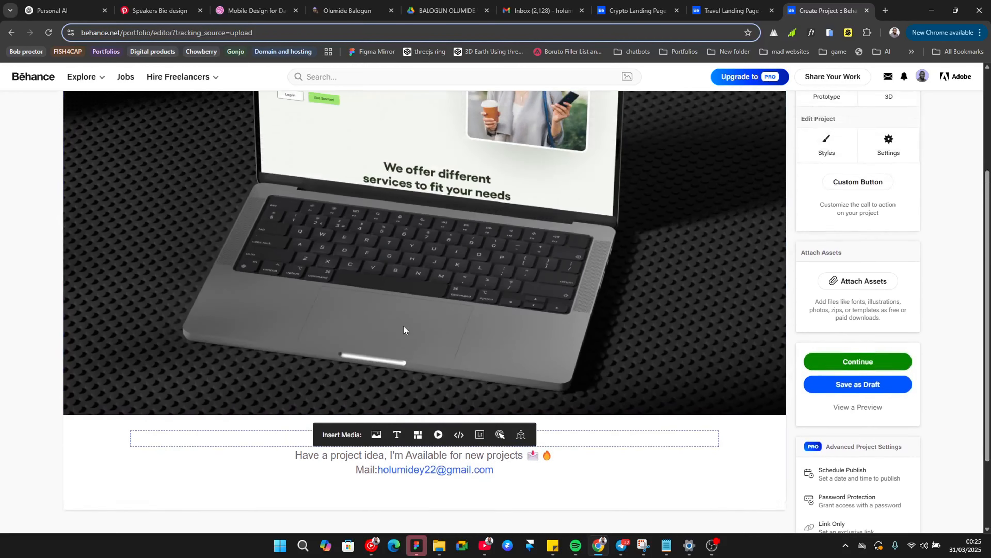
Step: Review the edited text block and return to the Travel Landing Page project
scroll(404, 324, "down", 3)
scroll(389, 254, "up", 5)
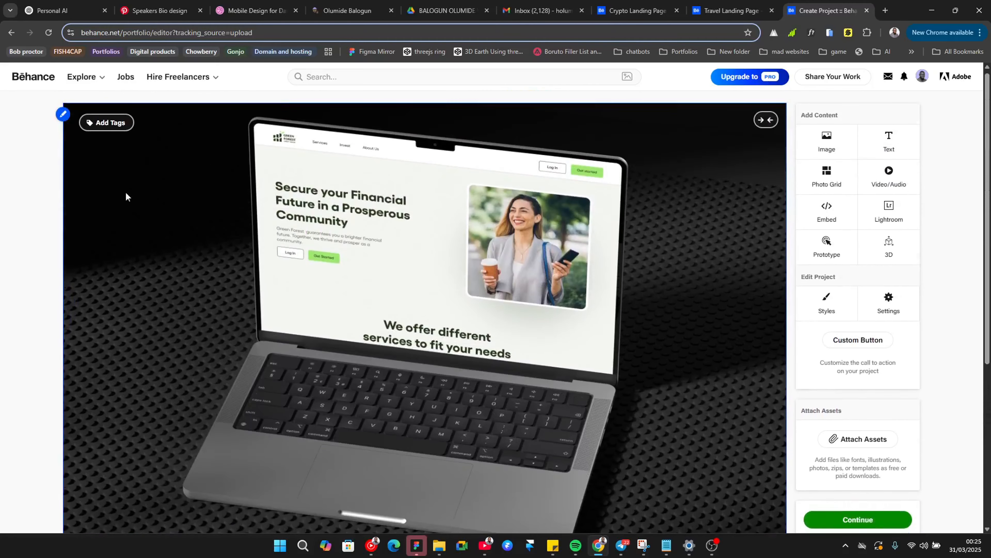
scroll(359, 239, "down", 6)
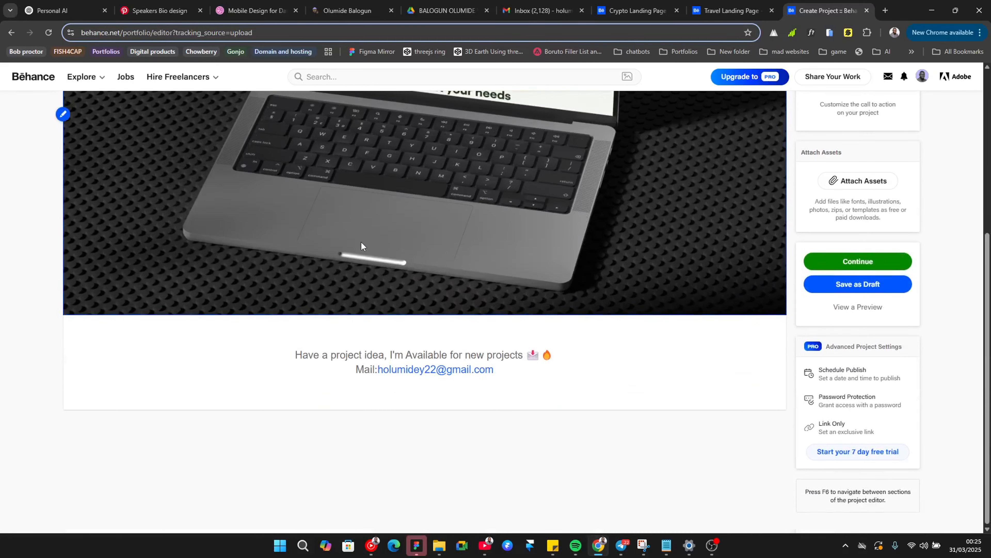
left_click(730, 10)
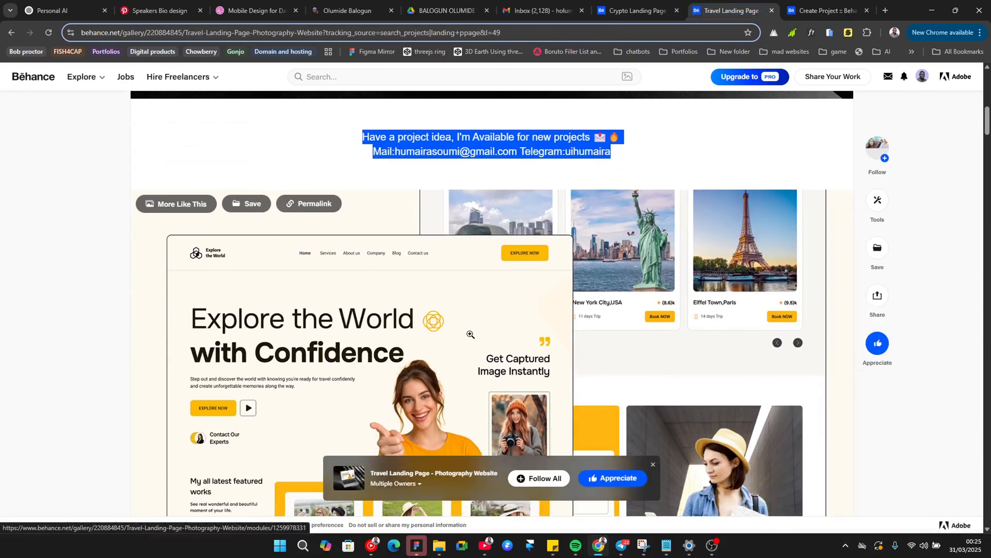
Step: Insert the Section 1 image as a new block below the contact text in the project editor
left_click(805, 14)
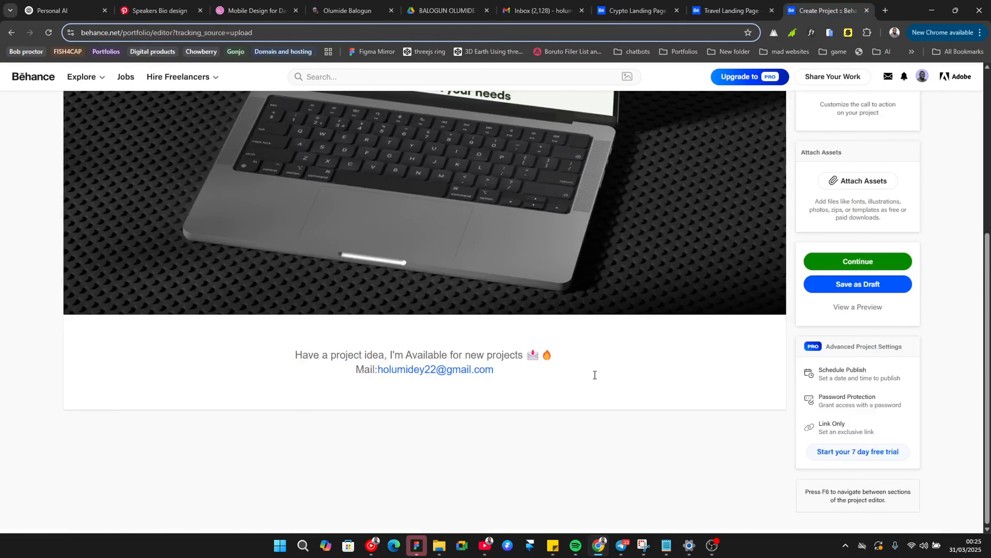
scroll(790, 196, "up", 5)
scroll(716, 442, "down", 3)
scroll(716, 442, "down", 1)
mouse_move(406, 396)
left_click(374, 397)
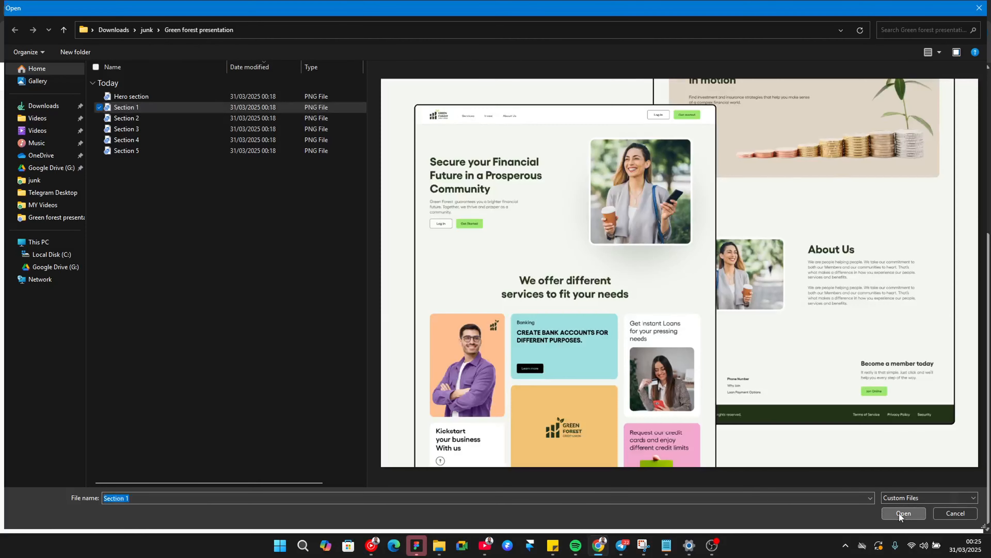
left_click(903, 513)
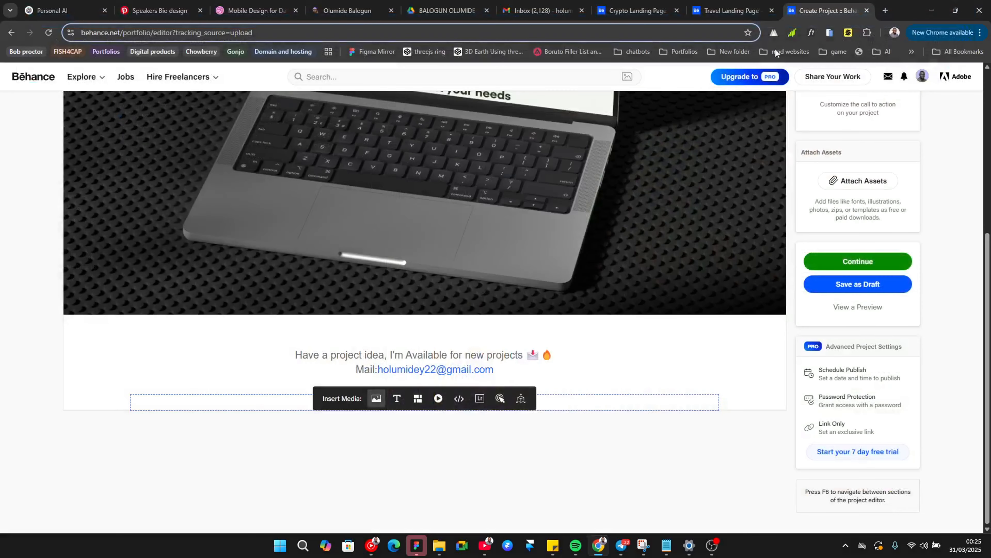
Step: Scroll through the Travel Landing Page project and return to the project editor
left_click(730, 10)
scroll(738, 80, "down", 4)
scroll(738, 80, "down", 5)
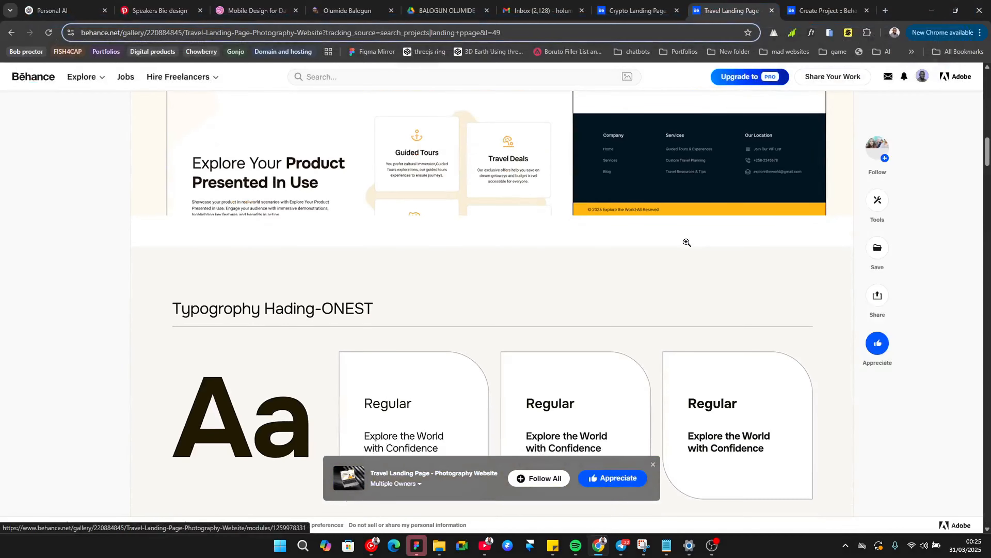
left_click(824, 10)
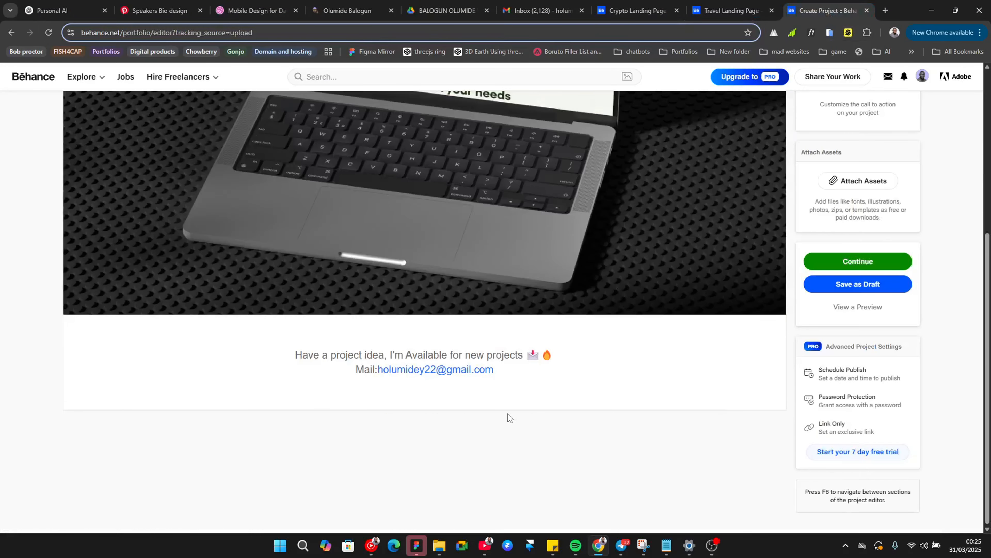
Step: Insert the Section 2 image below the Section 1 image
scroll(508, 414, "down", 7)
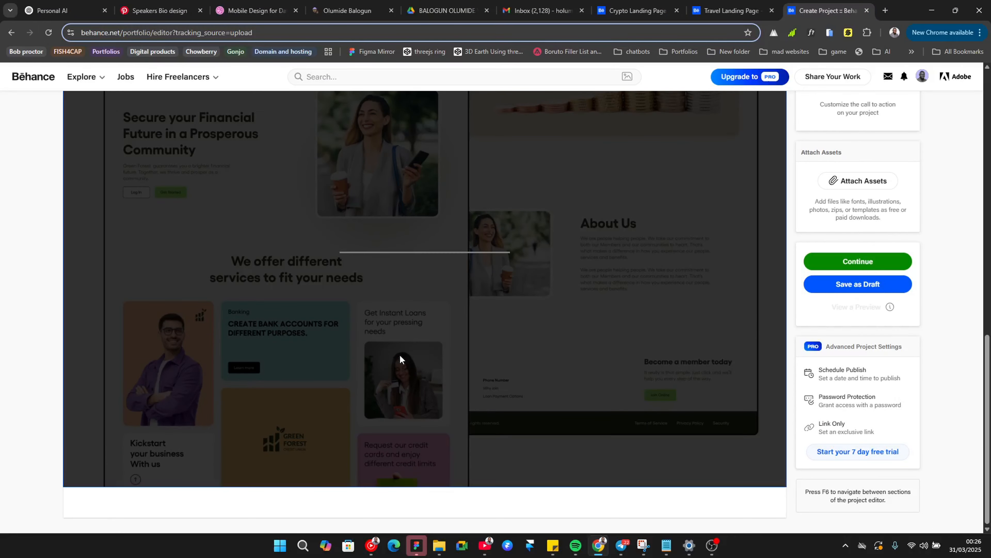
mouse_move(354, 505)
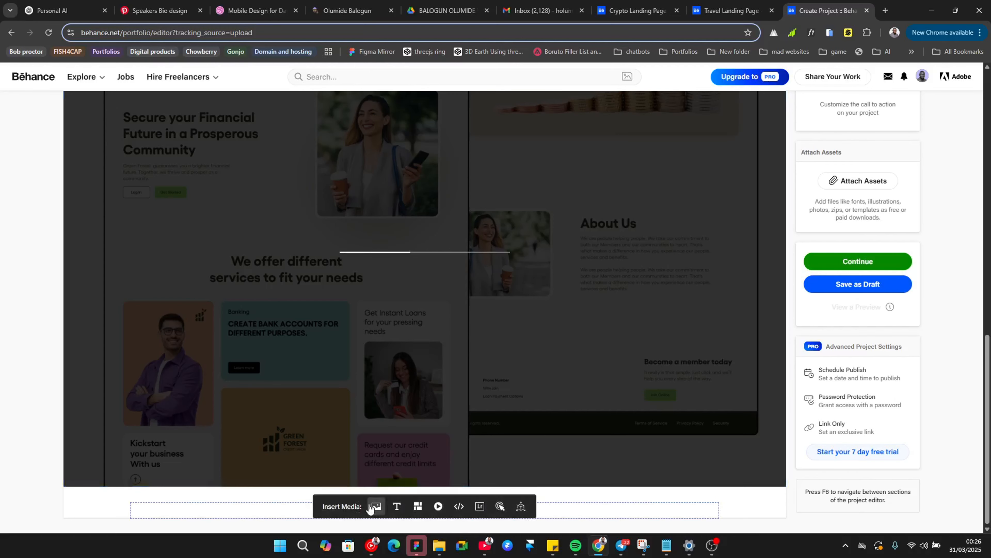
left_click(375, 506)
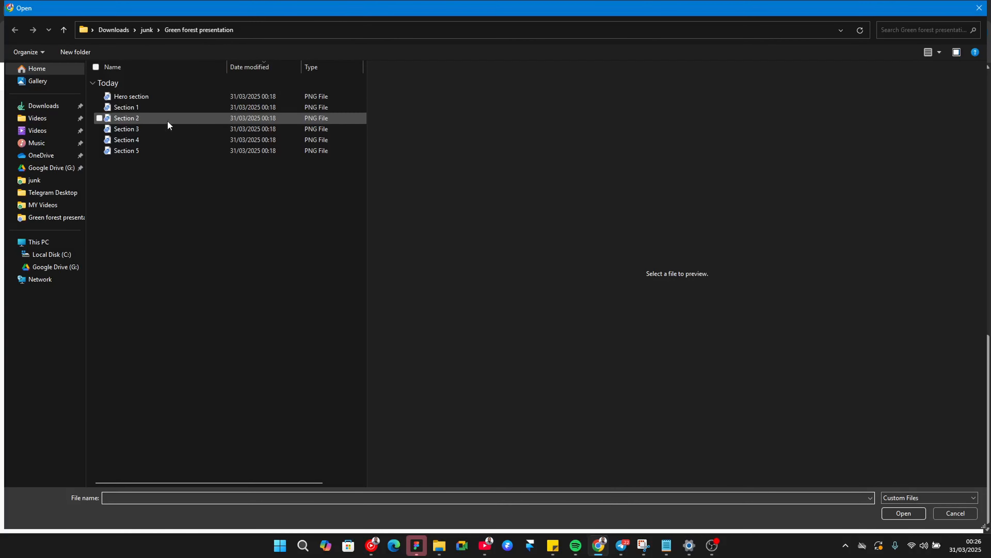
left_click(168, 124)
left_click(899, 513)
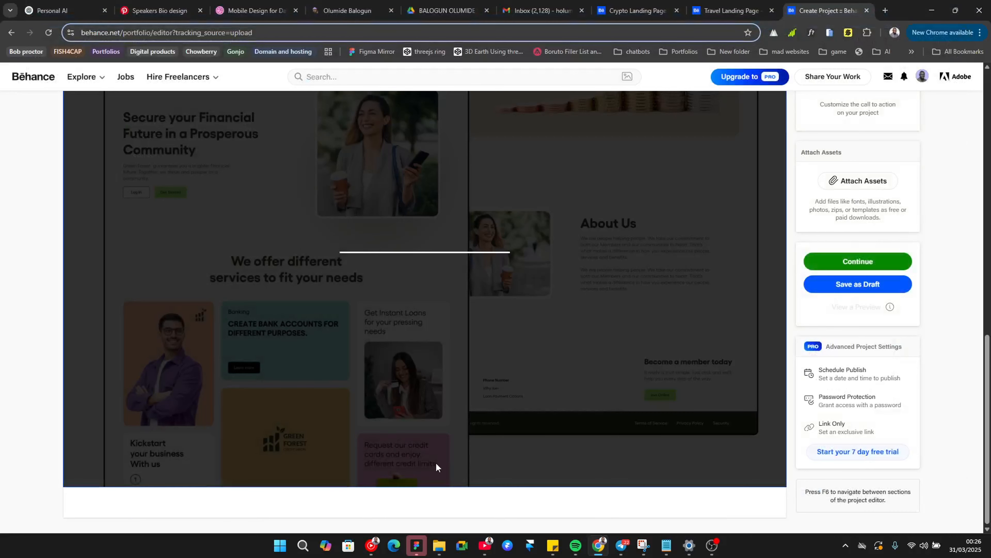
Step: Insert the Section 3 image below the typography image
scroll(293, 406, "down", 10)
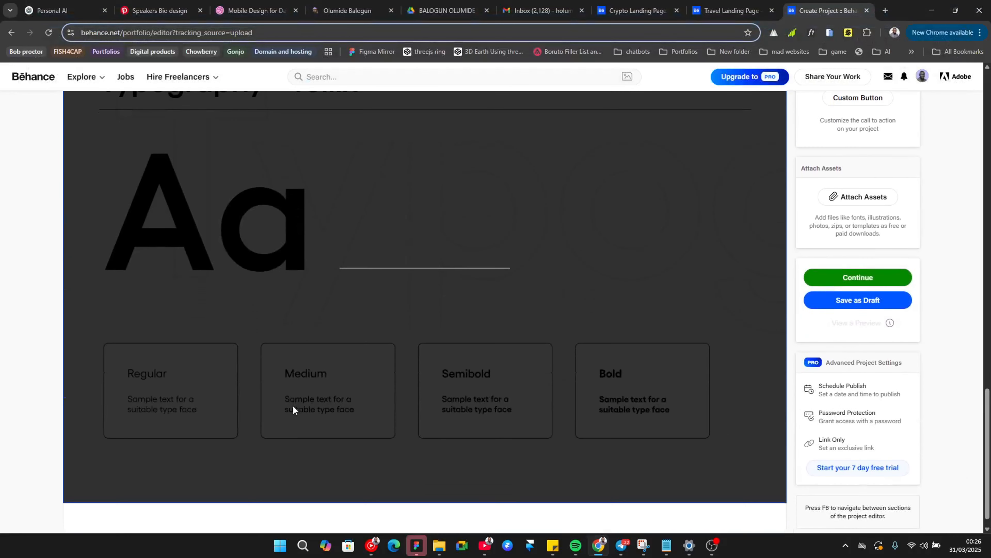
mouse_move(290, 515)
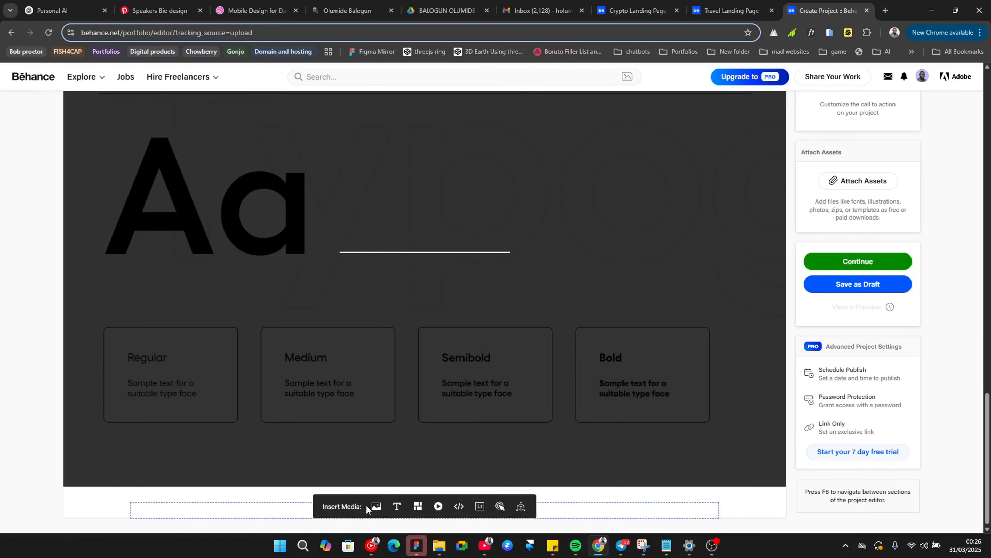
left_click(375, 506)
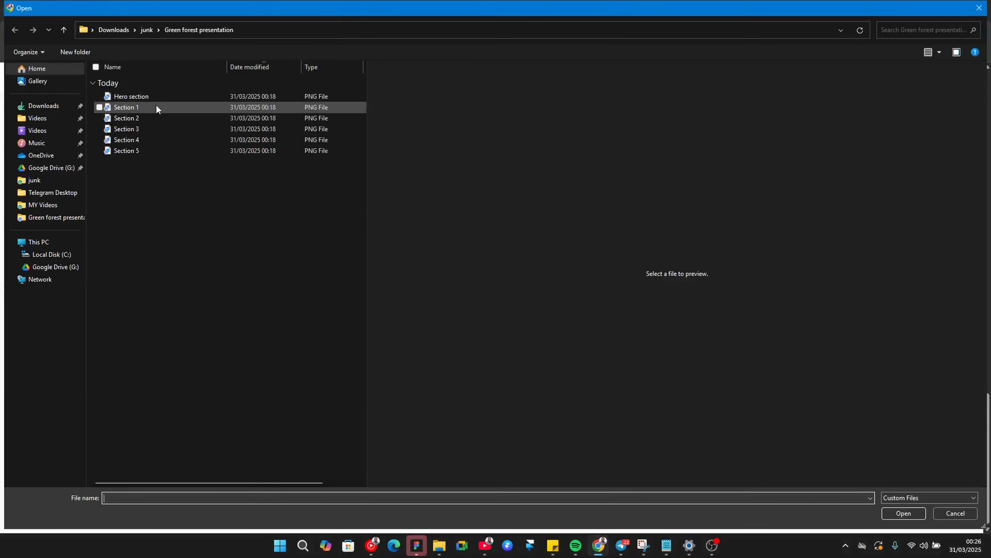
left_click(151, 127)
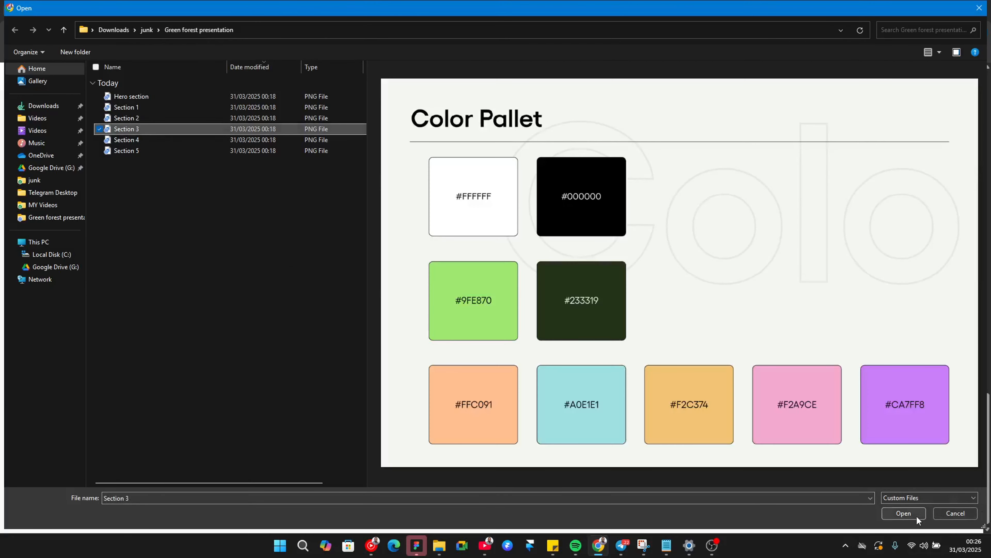
left_click(916, 514)
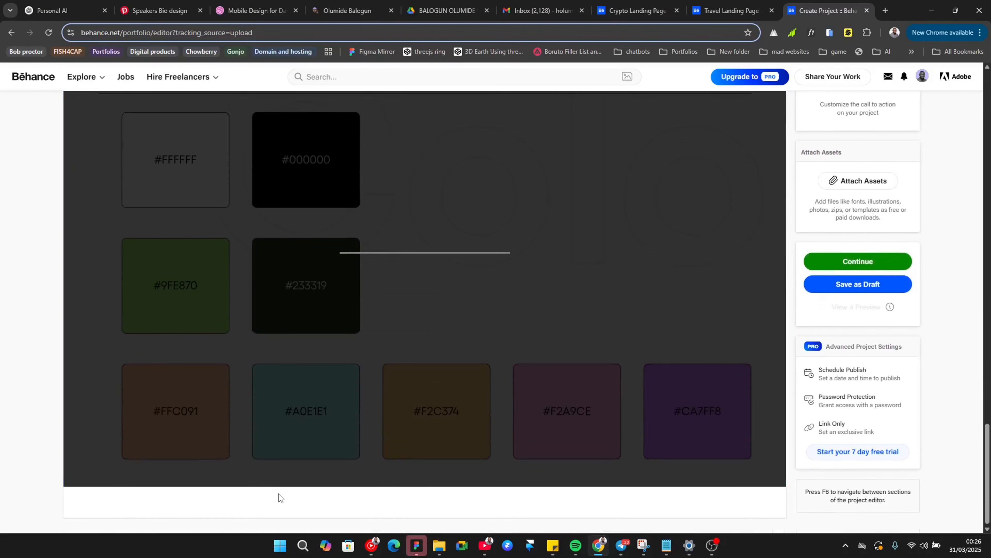
Step: Insert the Section 4 image below the colour palette image
mouse_move(343, 503)
left_click(376, 506)
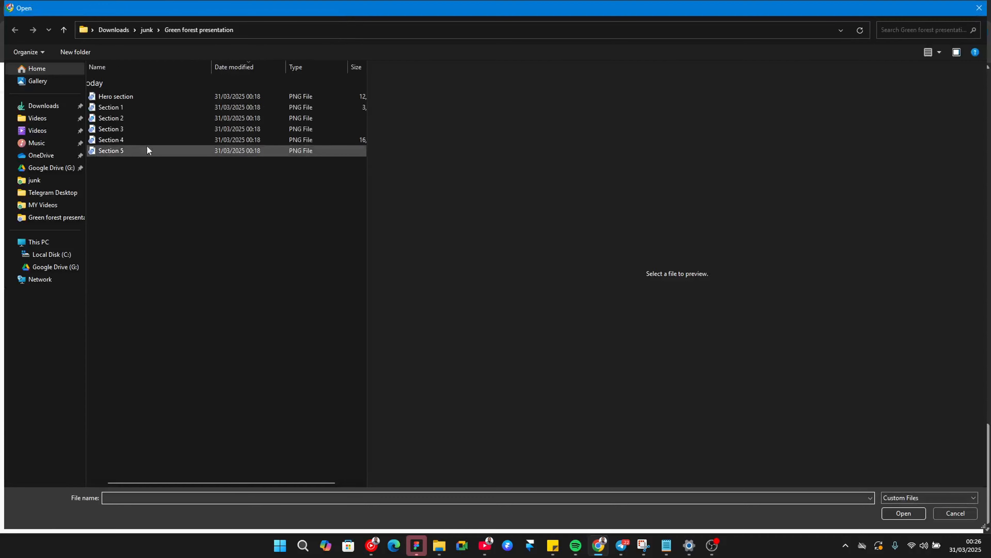
left_click(146, 139)
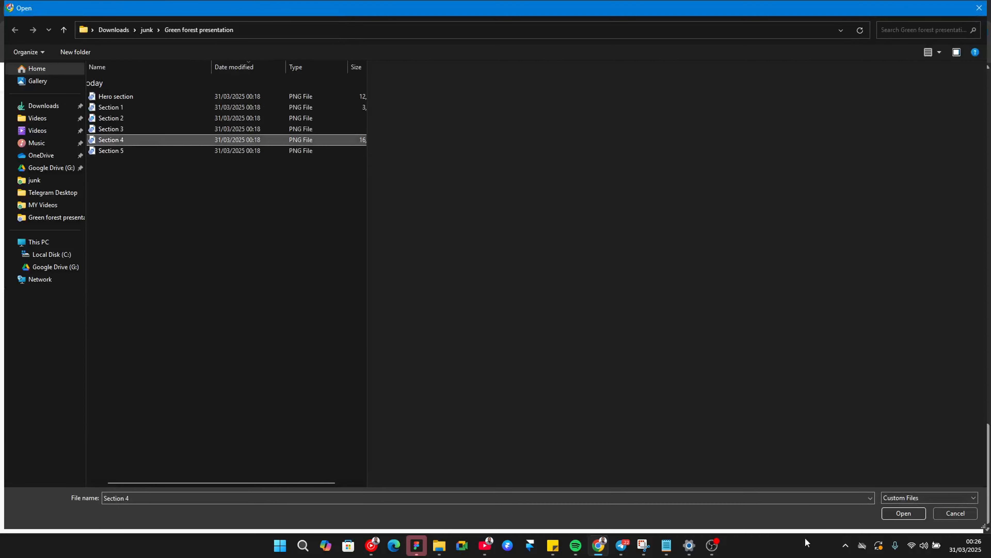
left_click(903, 512)
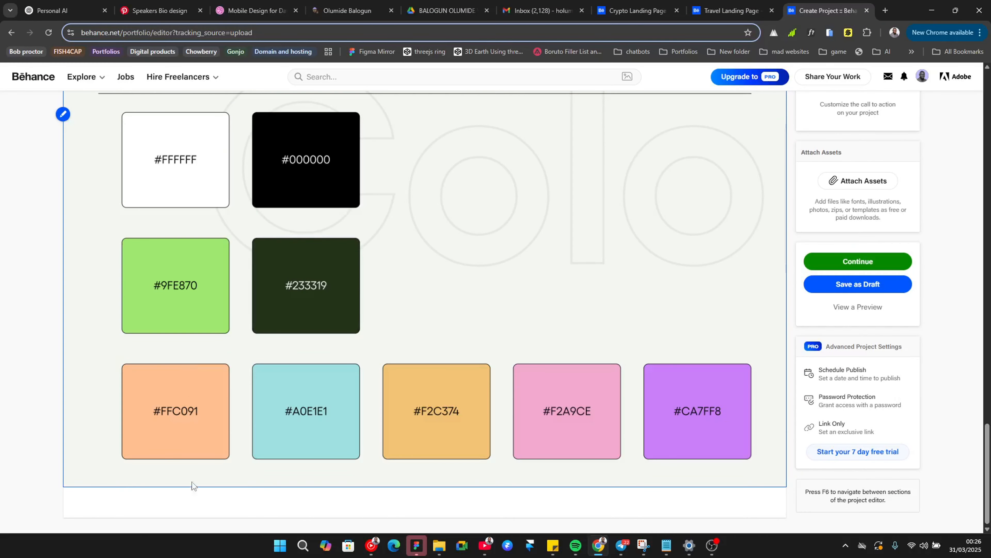
Step: Insert the Section 5 image at the end of the project
scroll(262, 410, "down", 10)
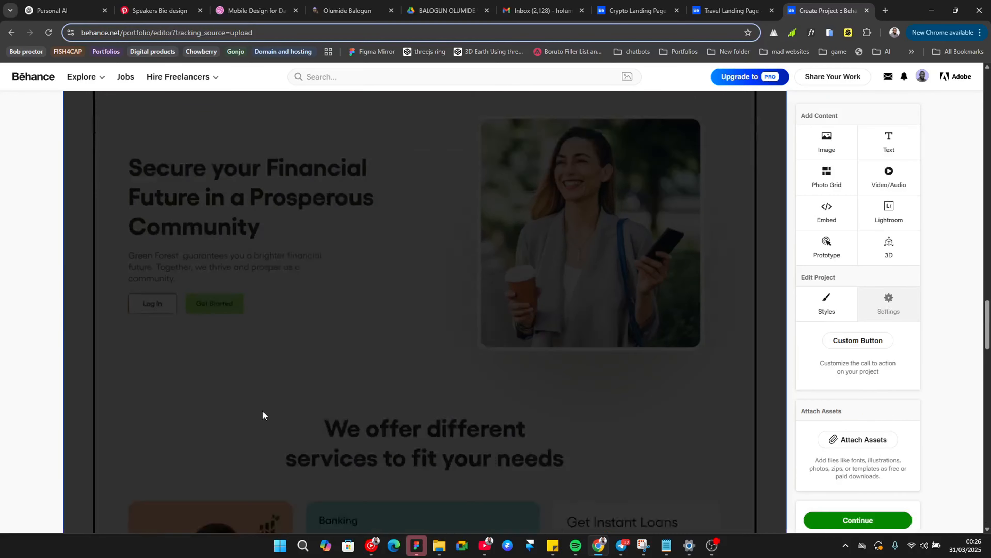
scroll(262, 408, "down", 15)
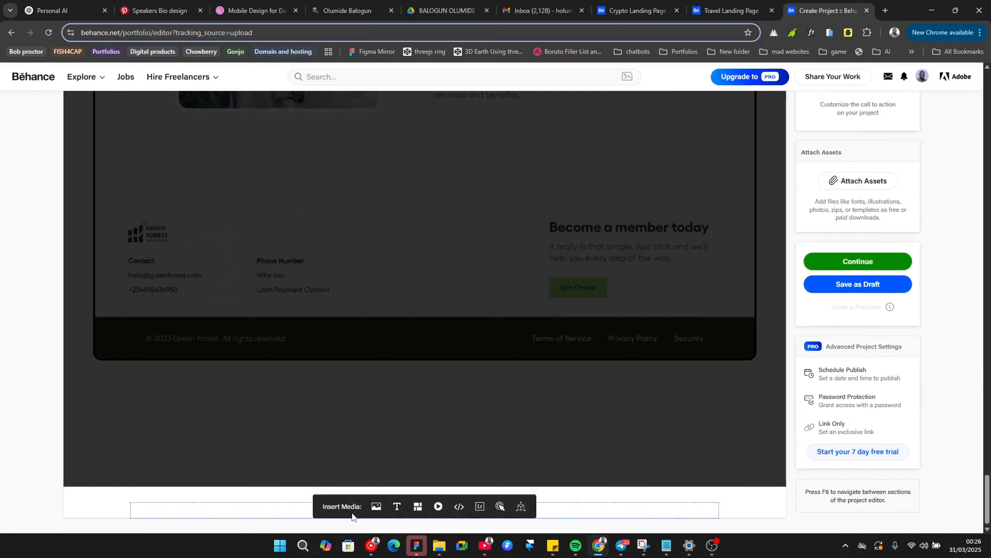
left_click(375, 508)
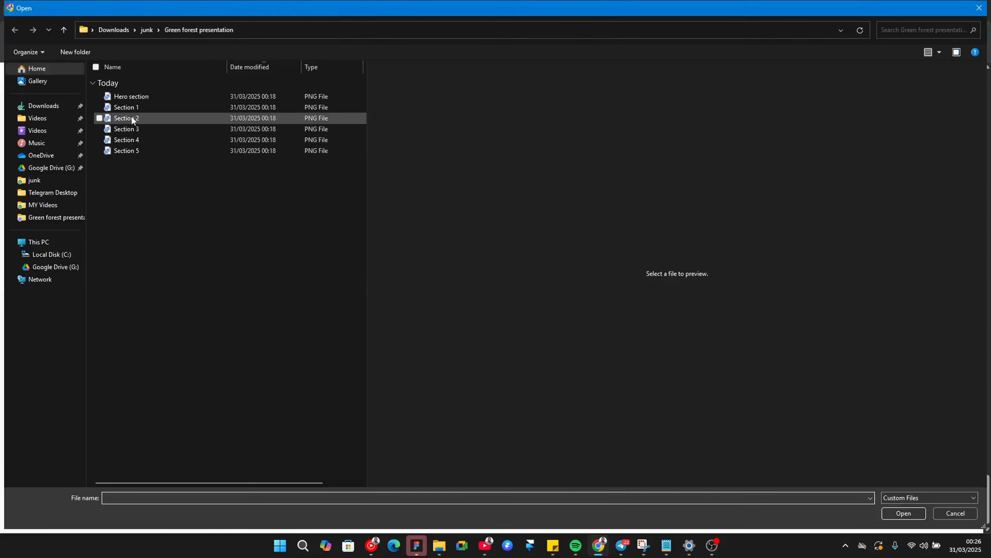
left_click(130, 151)
left_click(902, 511)
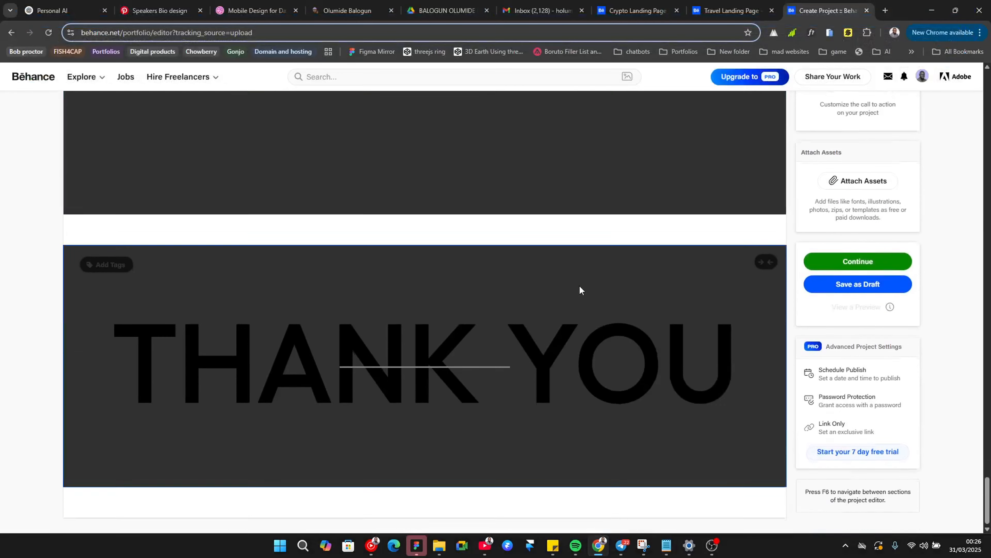
Step: Scroll through the uploaded section images in the project editor
scroll(580, 290, "up", 10)
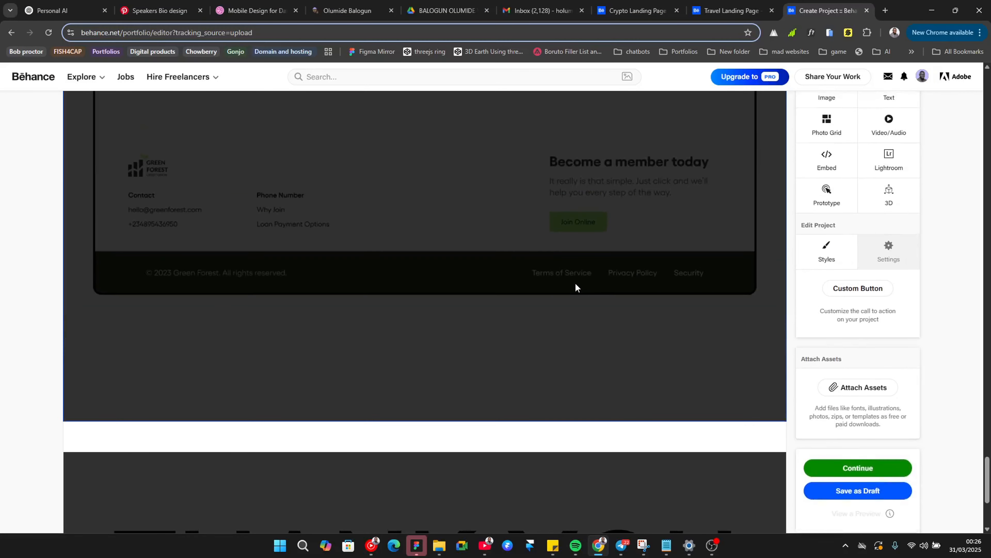
scroll(575, 288, "up", 15)
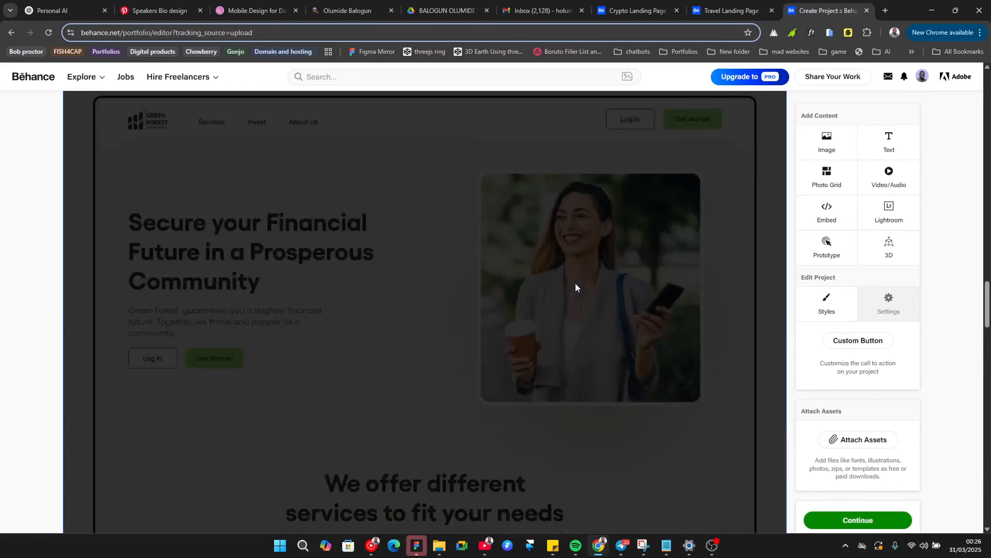
scroll(575, 288, "up", 15)
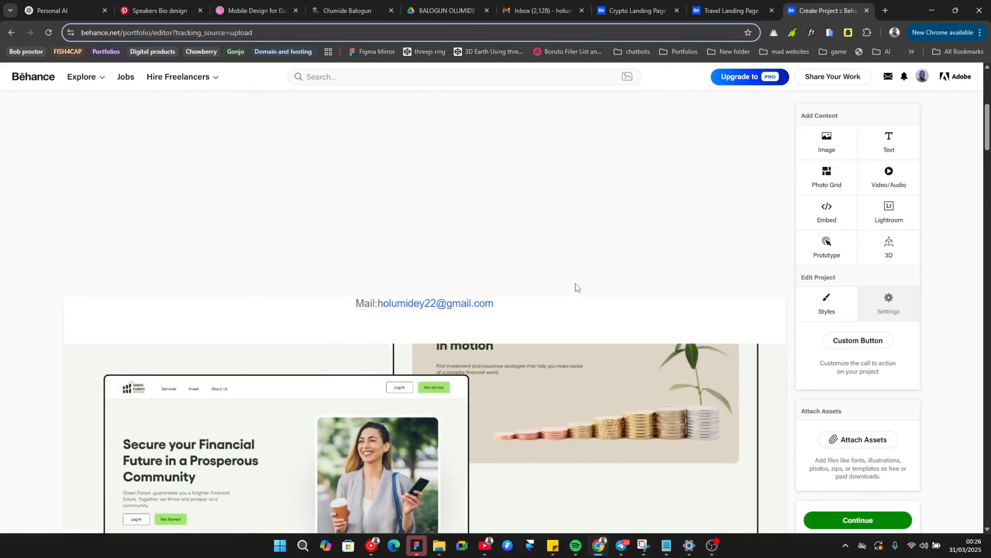
scroll(576, 283, "down", 15)
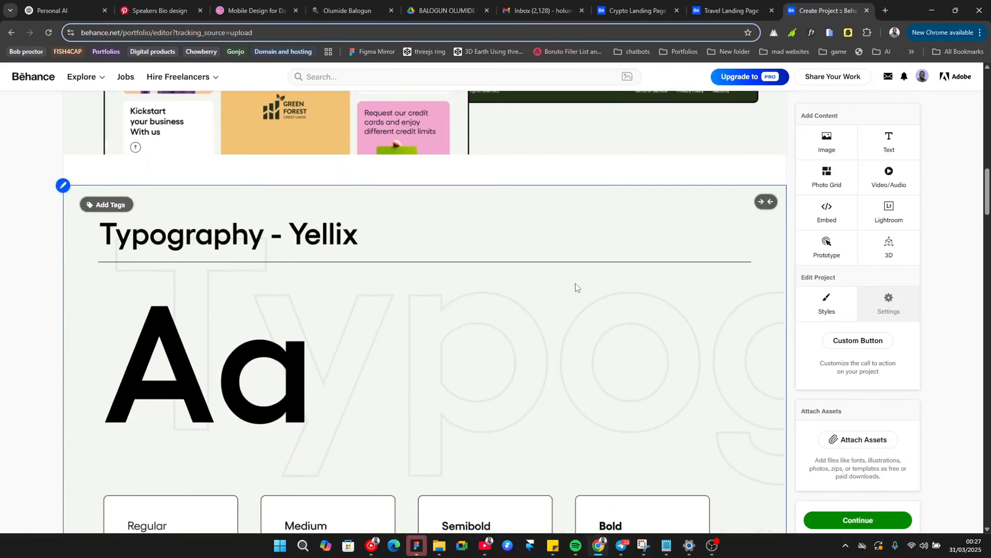
Step: Copy the collaboration and contact text block from the Travel Landing Page project
left_click(696, 10)
scroll(620, 273, "down", 15)
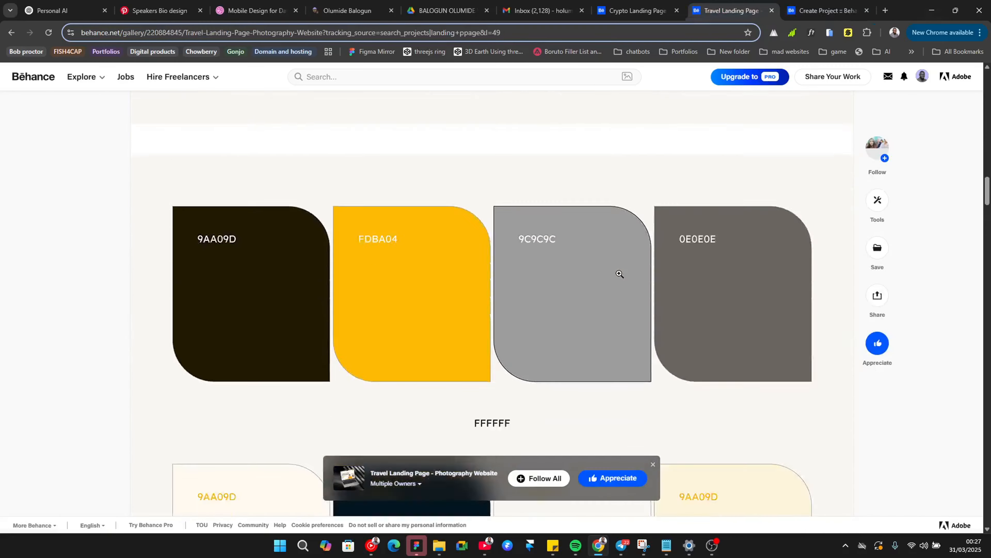
scroll(567, 285, "down", 20)
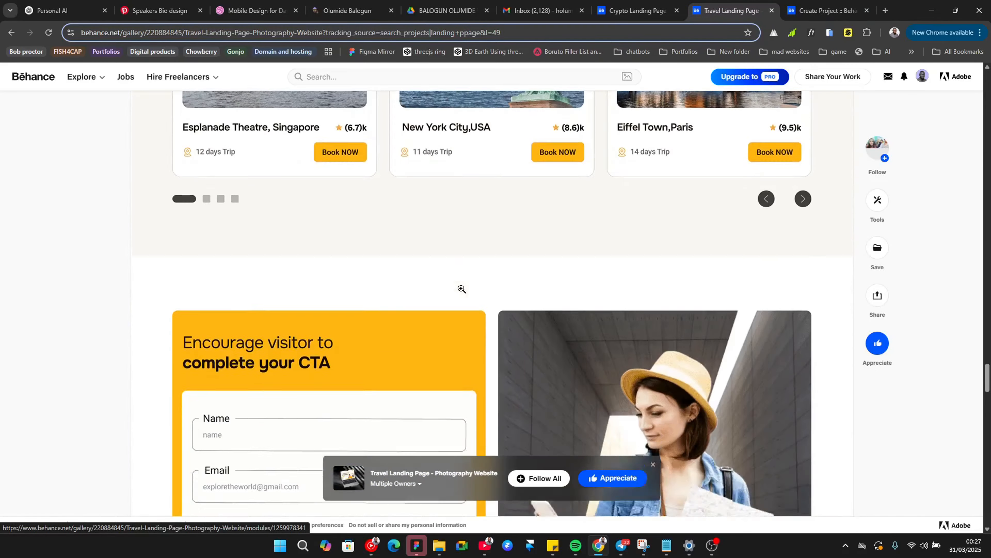
scroll(425, 255, "up", 1)
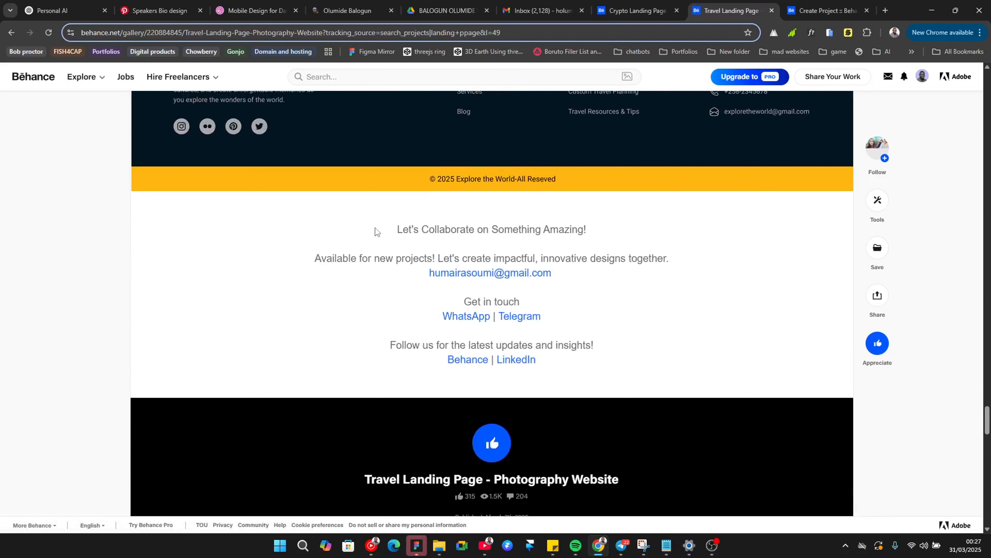
left_click_drag(375, 231, 601, 371)
key("ctrl+c")
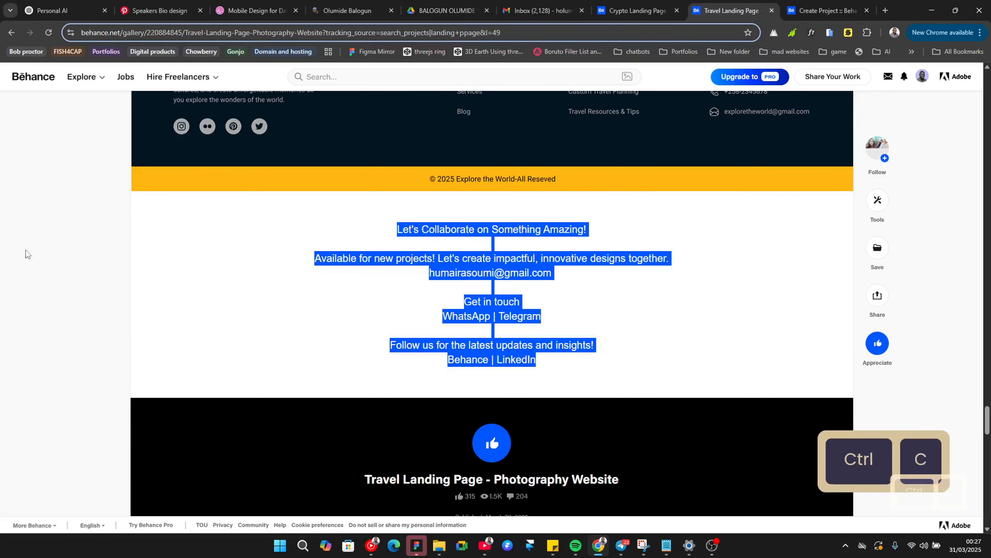
Step: Paste the copied collaboration text into a new text block below the Thank You image
left_click(824, 10)
scroll(361, 367, "down", 6)
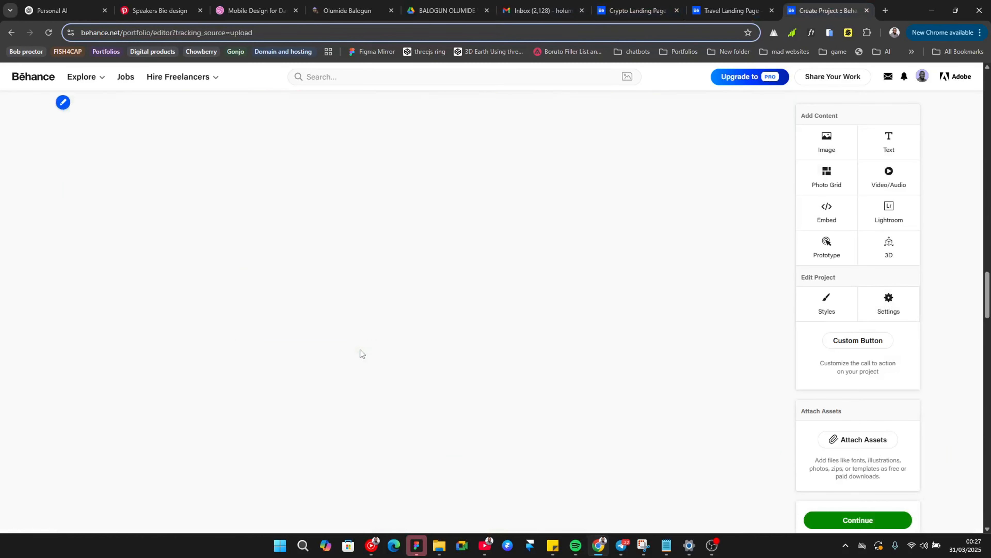
scroll(360, 348, "down", 5)
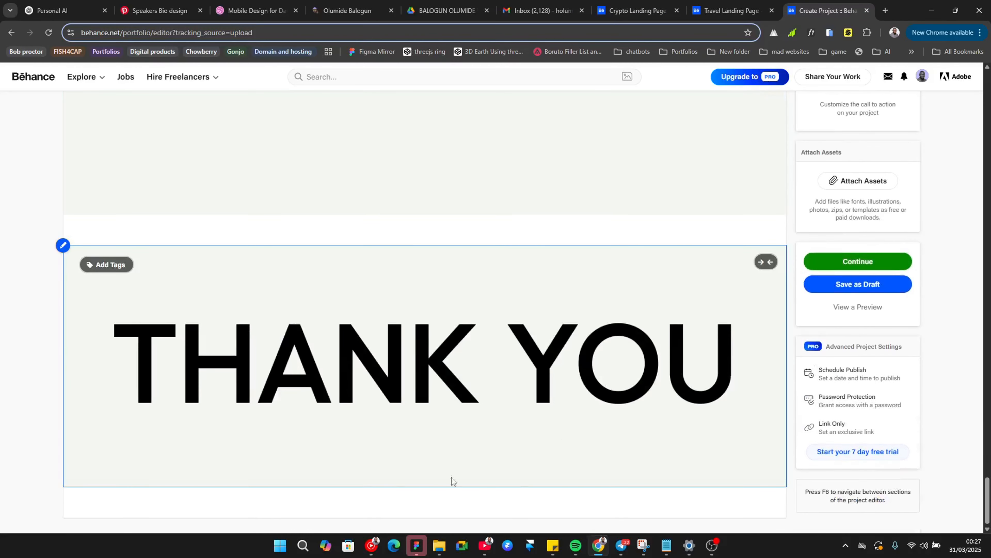
mouse_move(340, 503)
left_click(397, 507)
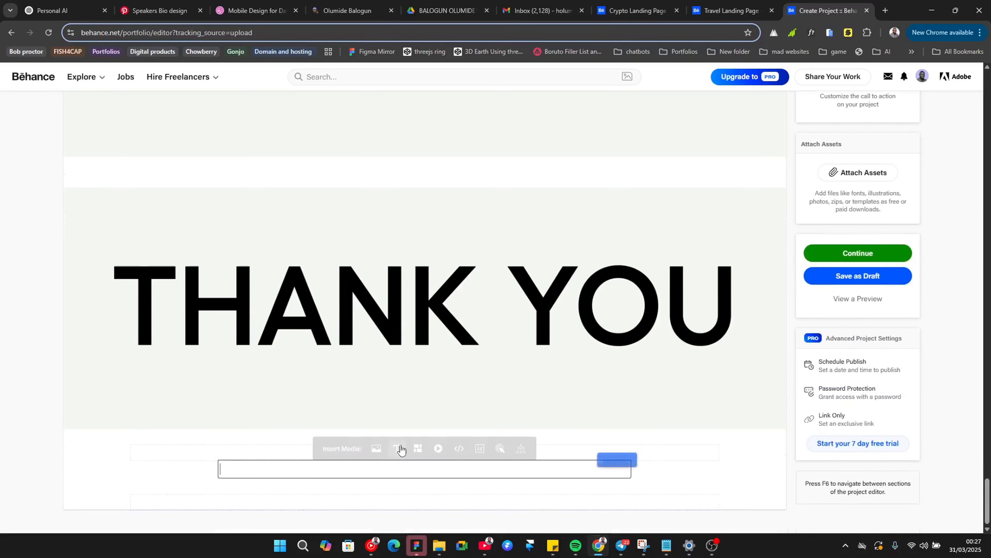
key("ctrl+v")
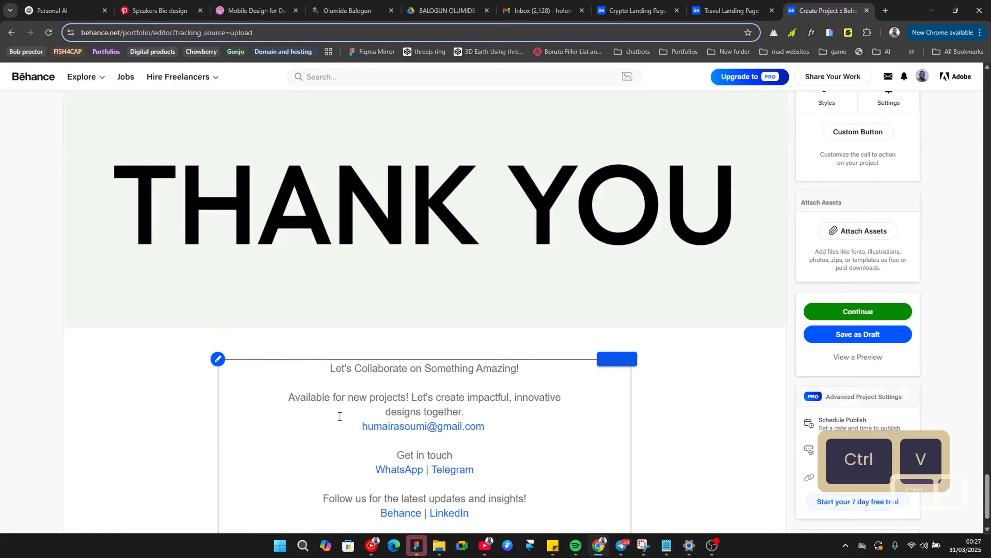
Step: Replace the e-mail username in the collaboration text with the designer's own e-mail address
scroll(351, 426, "down", 1)
scroll(379, 436, "up", 1)
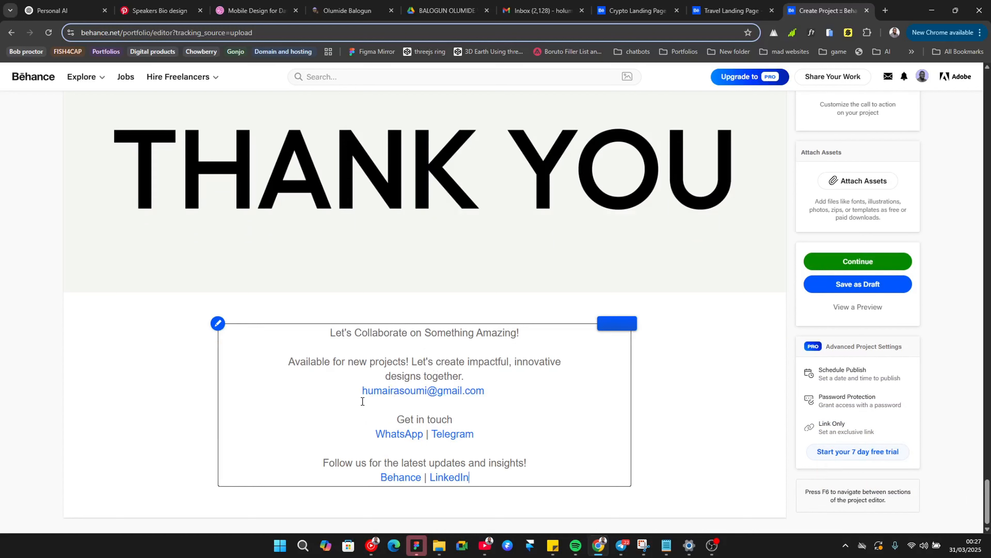
left_click(361, 389)
key("ctrl+shift+Right")
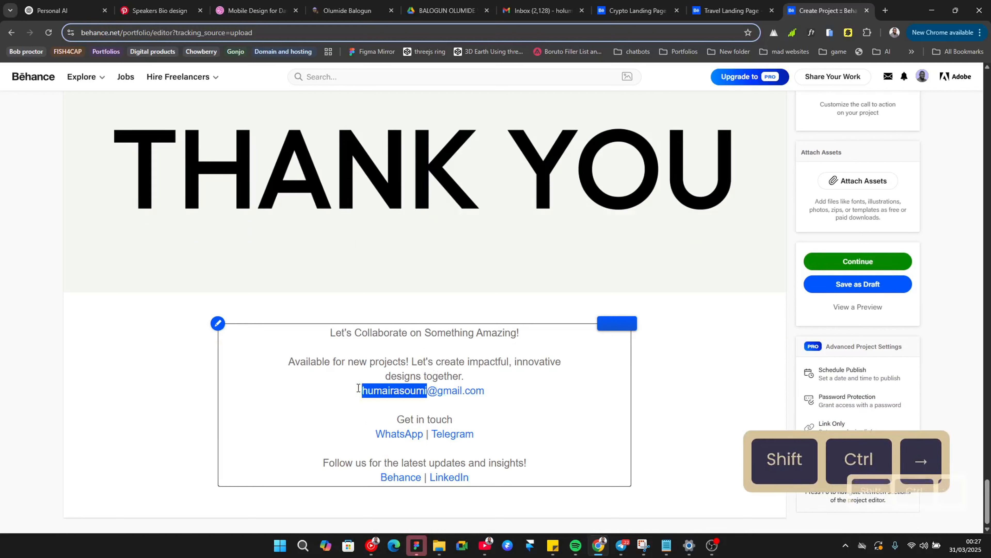
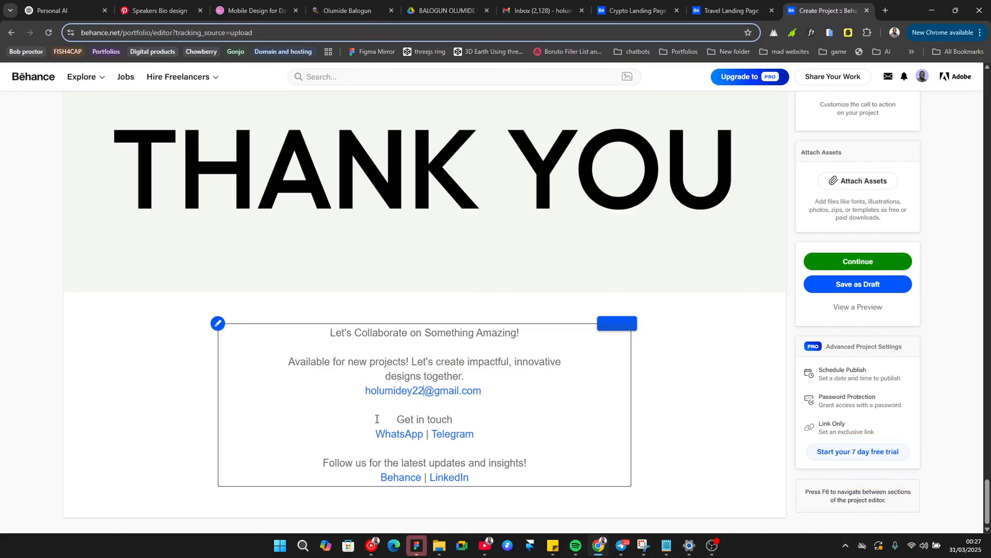
Step: Delete the Get in touch, social links and follow lines from the collaboration text block
left_click_drag(377, 419, 571, 479)
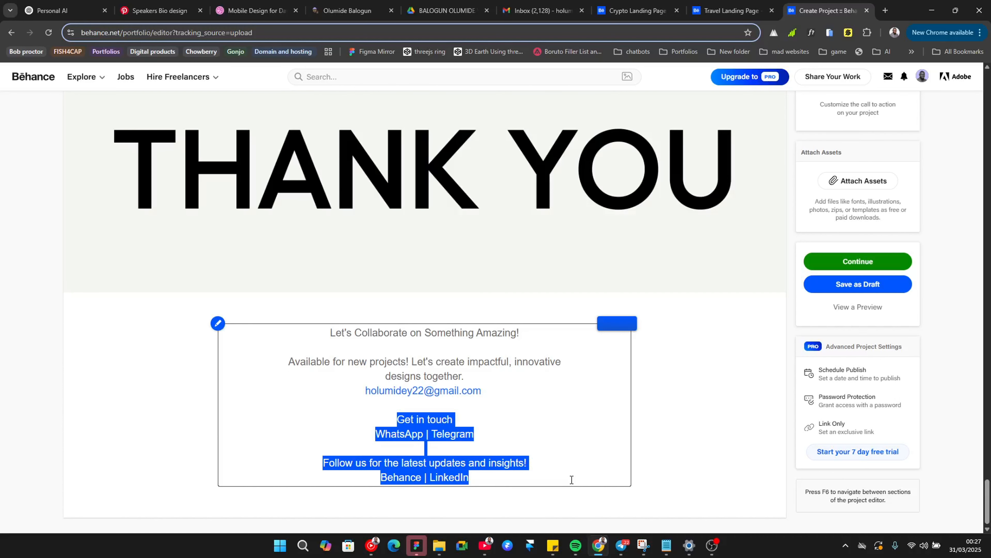
key("BackSpace")
key("BackSpace")
key("BackSpace")
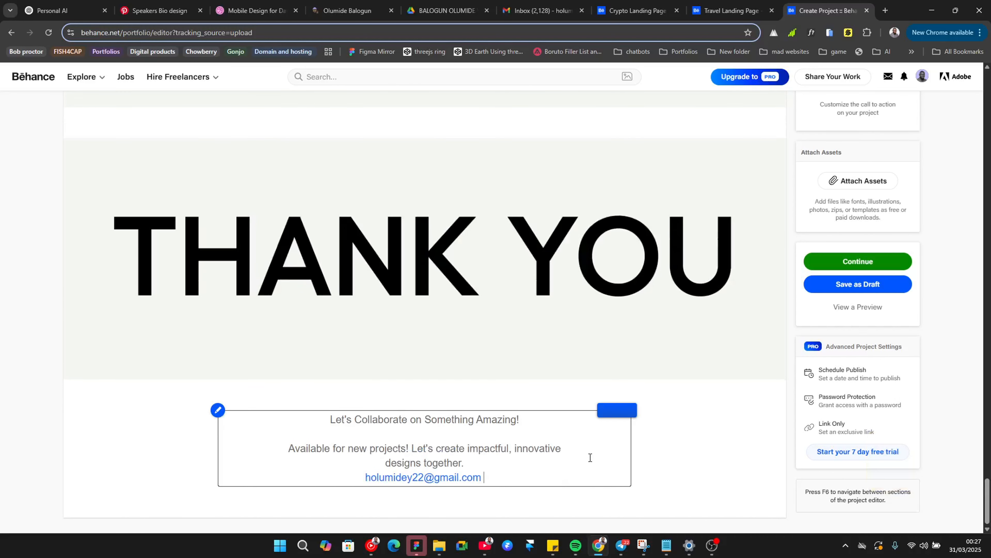
key("Escape")
left_click(713, 454)
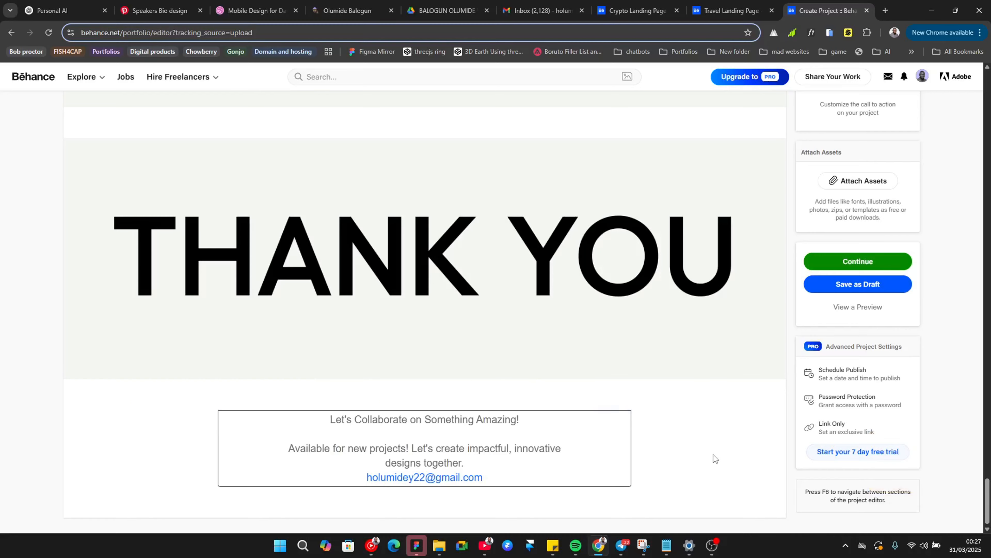
Step: Scroll back through the project and proceed to the publishing settings
scroll(669, 350, "up", 15)
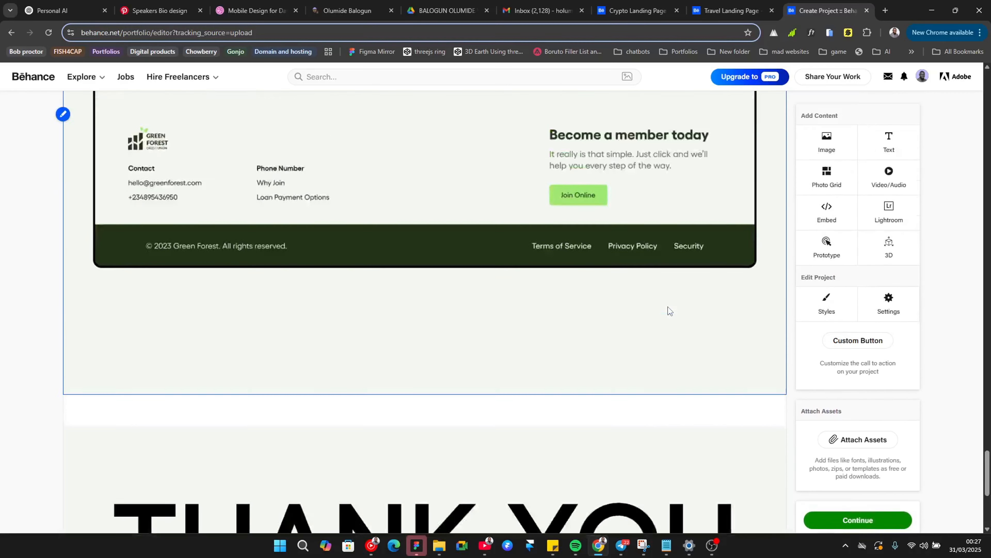
scroll(669, 301, "up", 10)
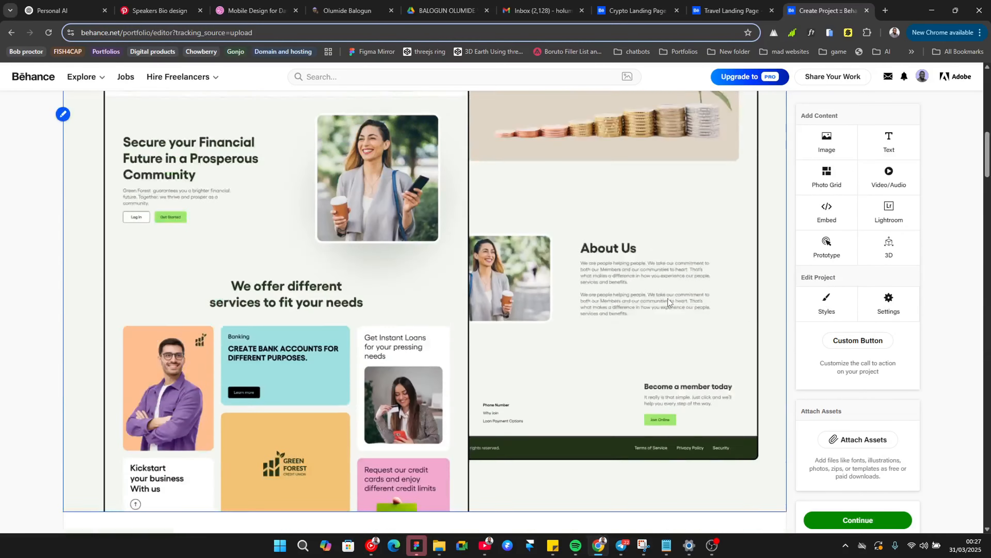
scroll(668, 298, "up", 8)
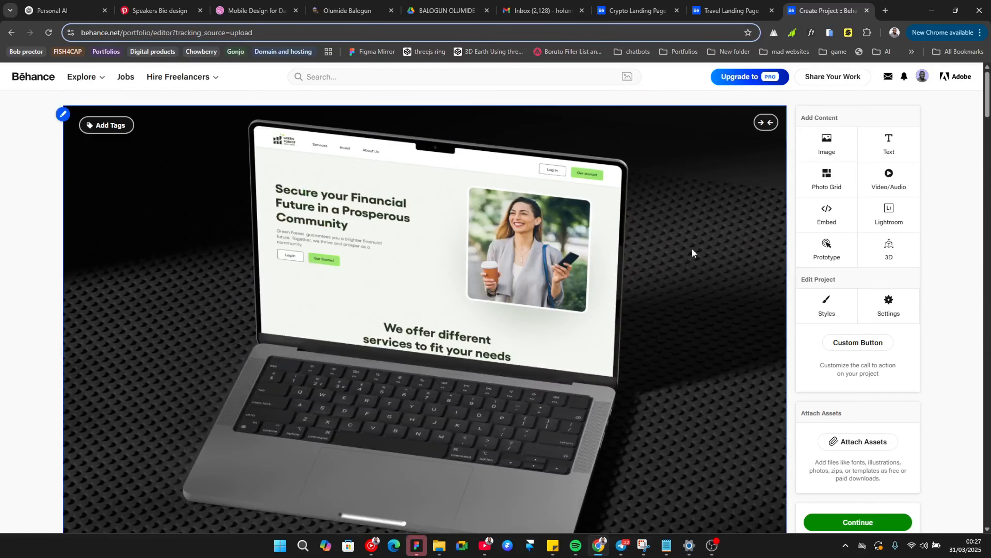
scroll(691, 248, "down", 5)
scroll(742, 229, "down", 20)
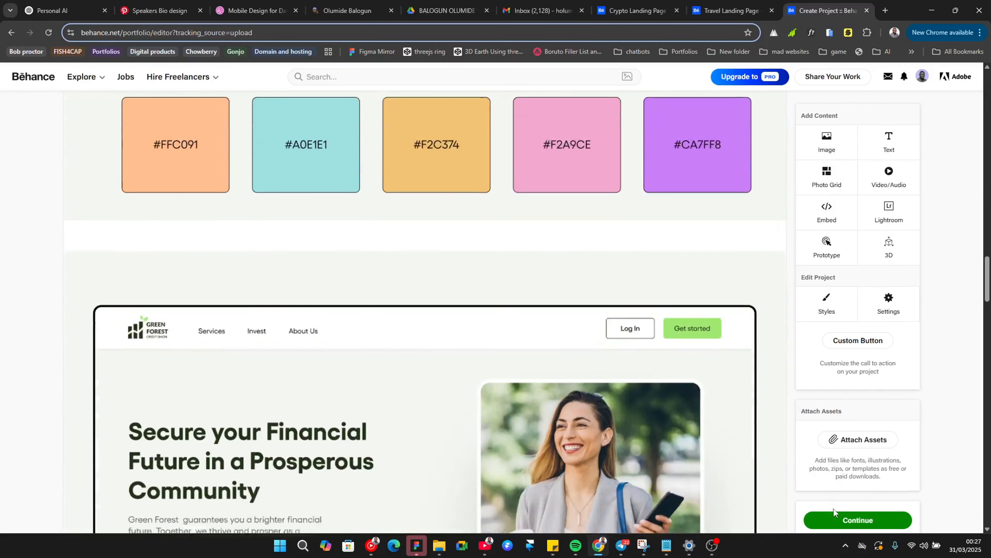
scroll(833, 509, "down", 10)
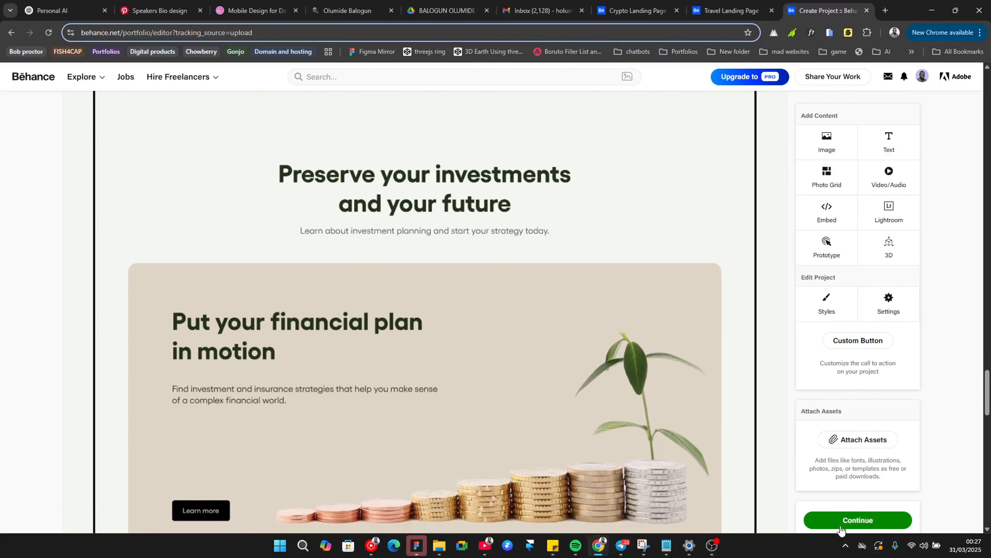
left_click(857, 520)
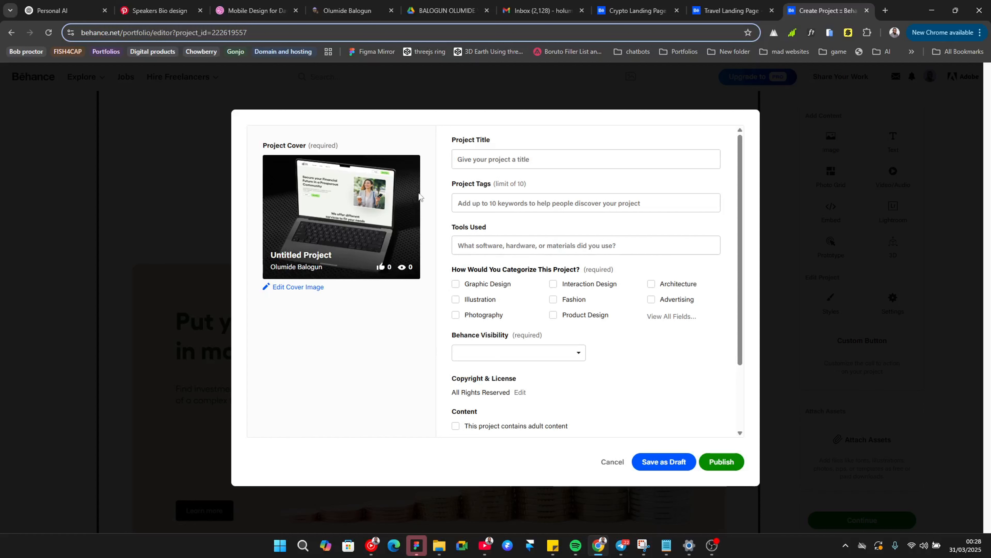
Step: Set the project title to Green Forest Landing Page Design
left_click(472, 157)
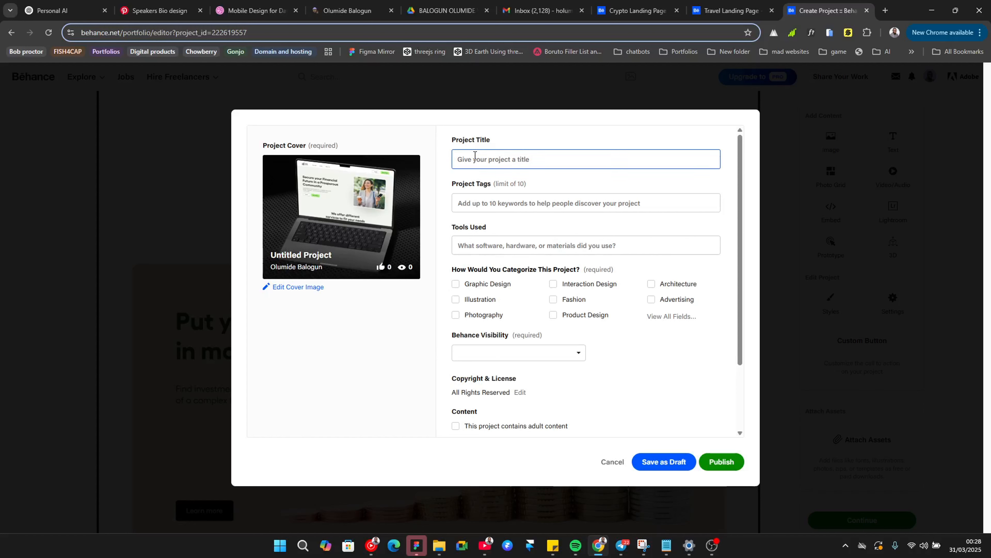
type("Green")
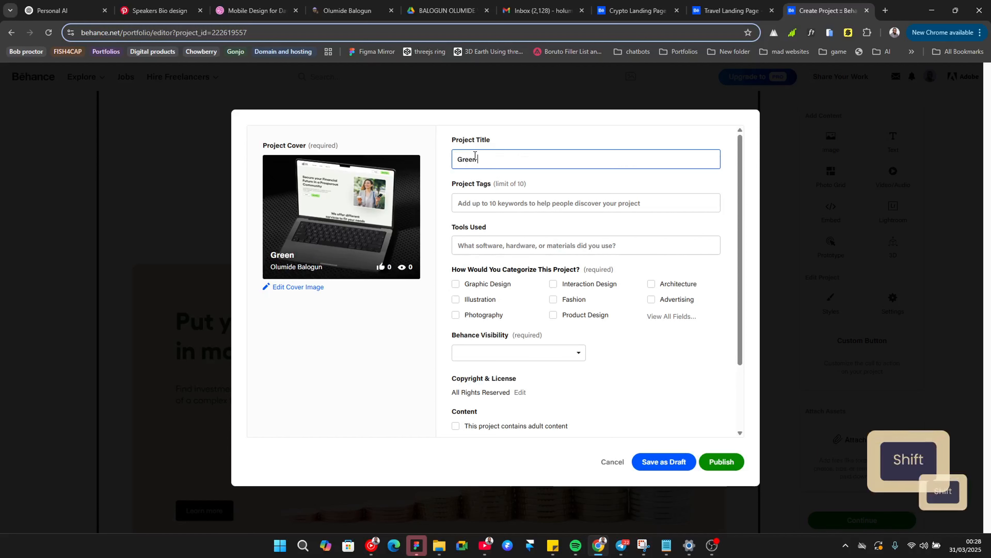
type(" Forest Lan")
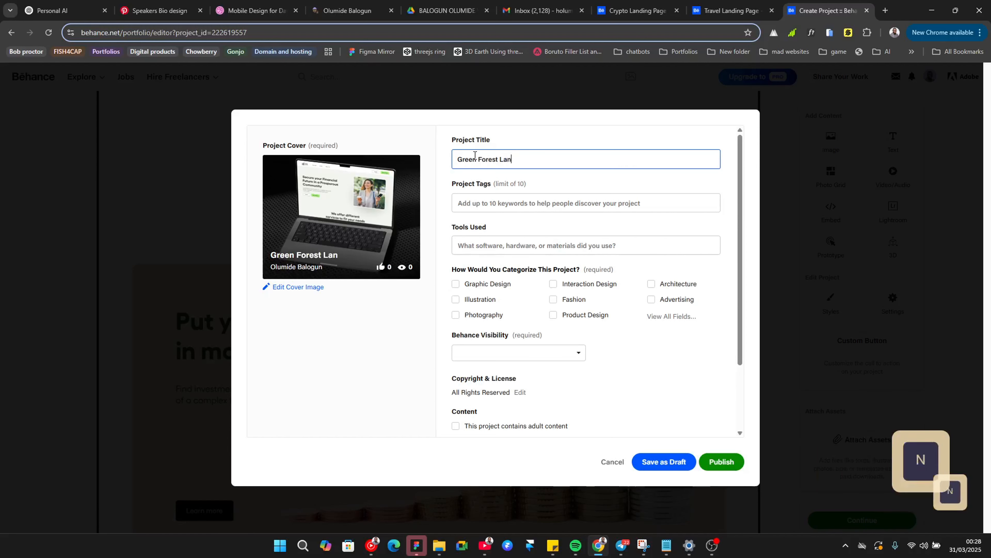
type("ding Pag")
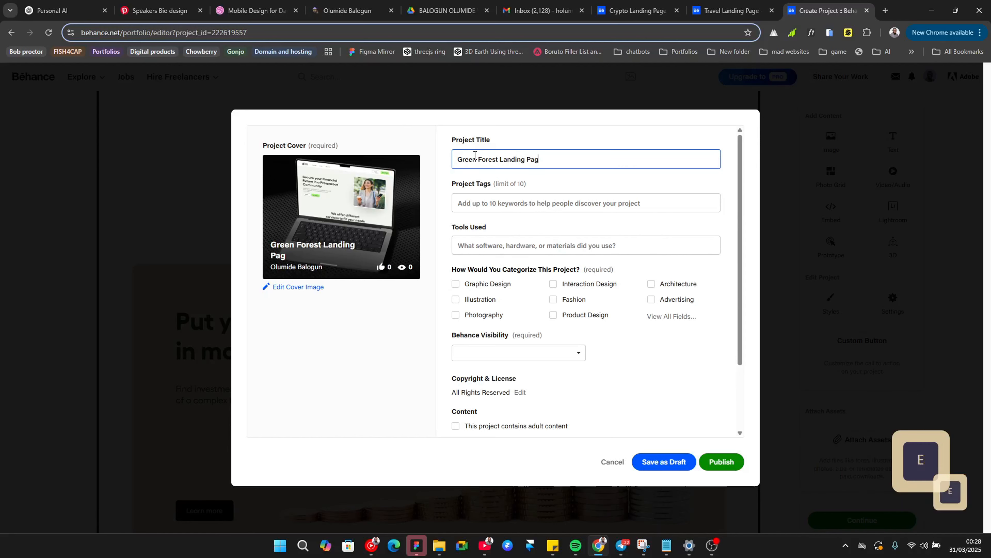
type("e Design")
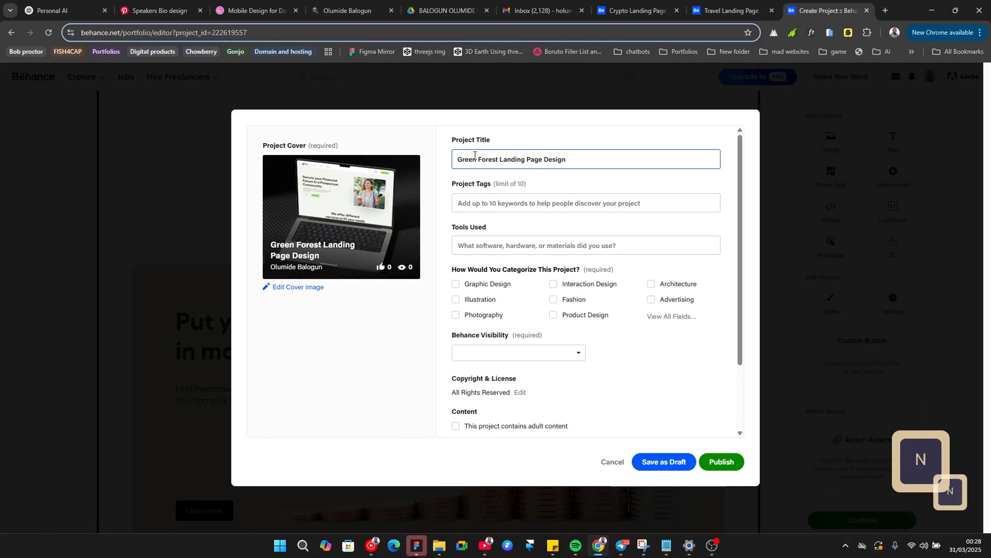
Step: Add the tags web design, landing page and landing page design
left_click(507, 202)
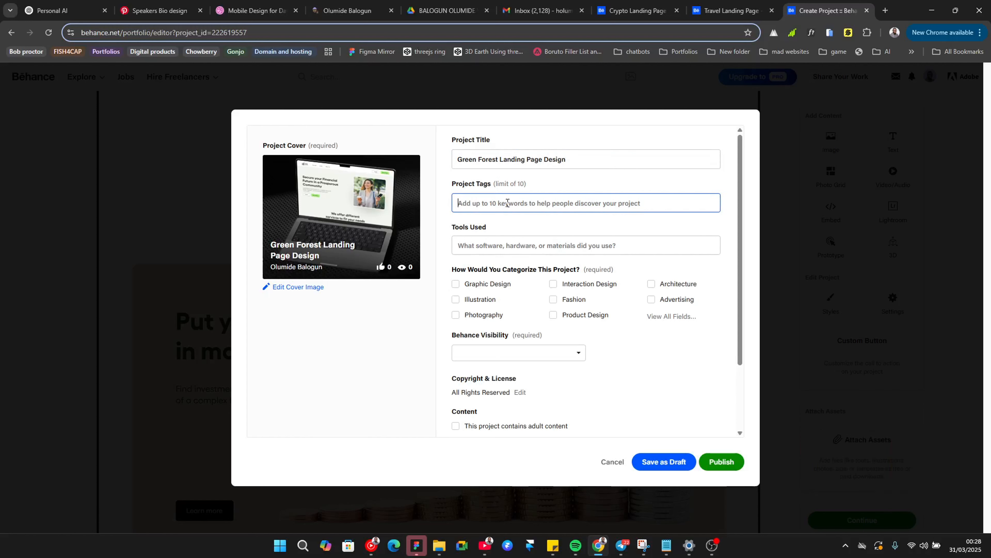
type("web ")
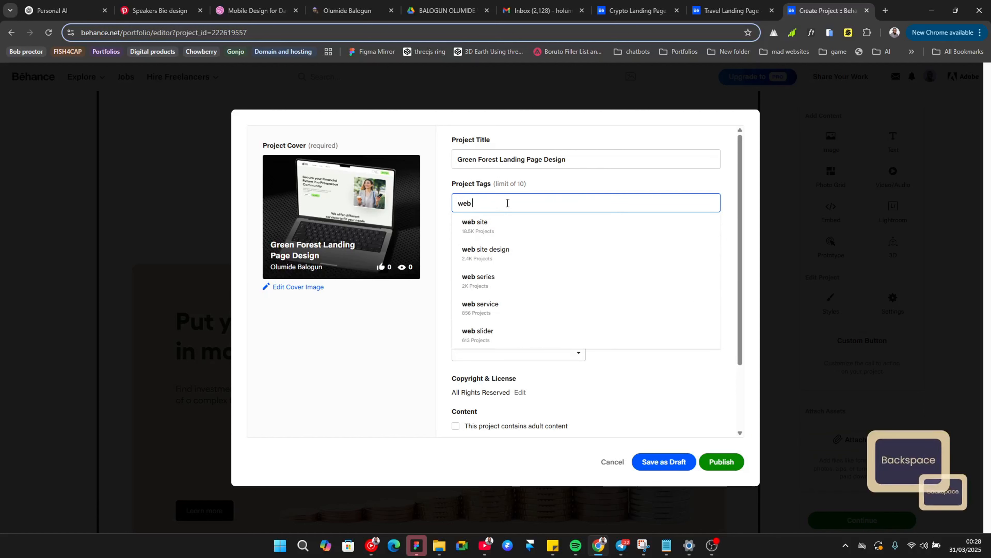
type("sd")
key("Return")
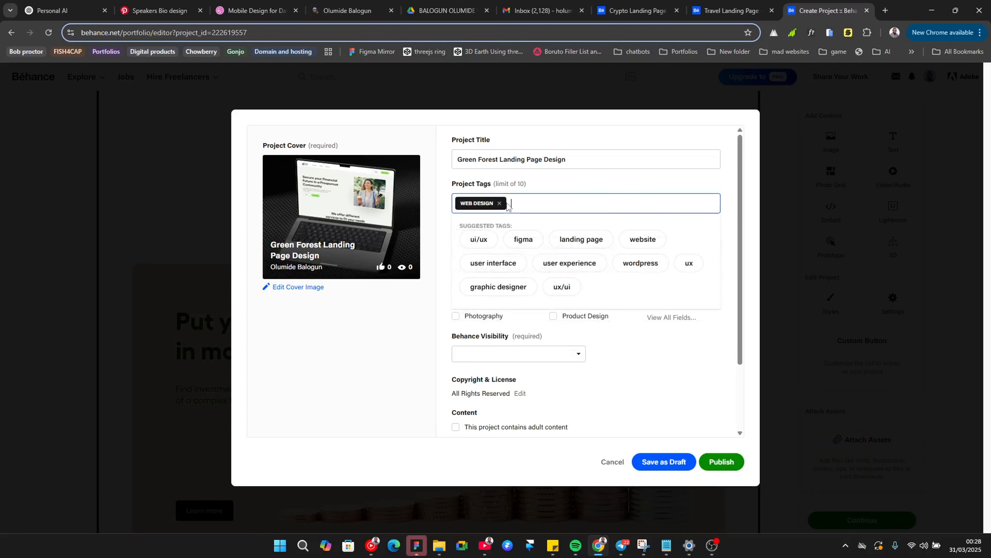
type("landing")
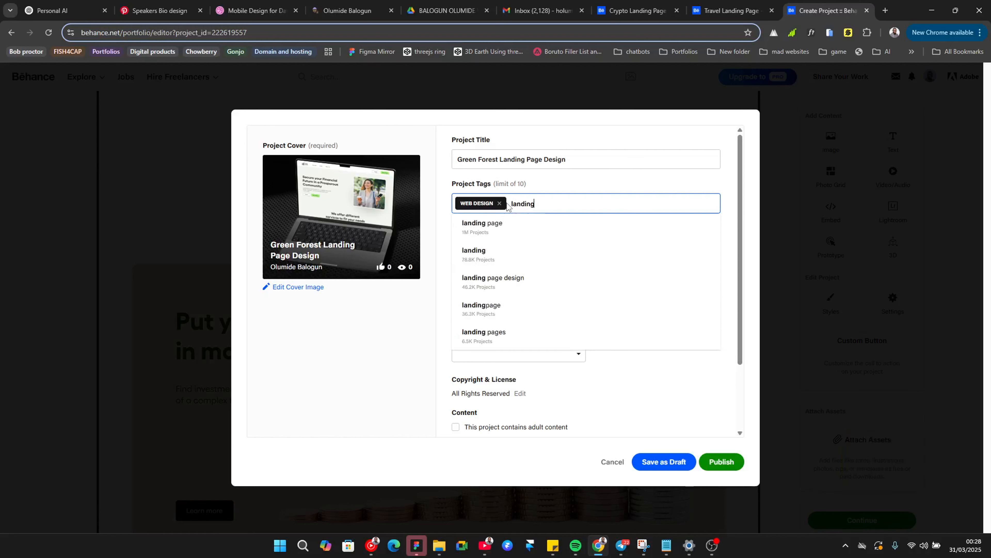
key("Return")
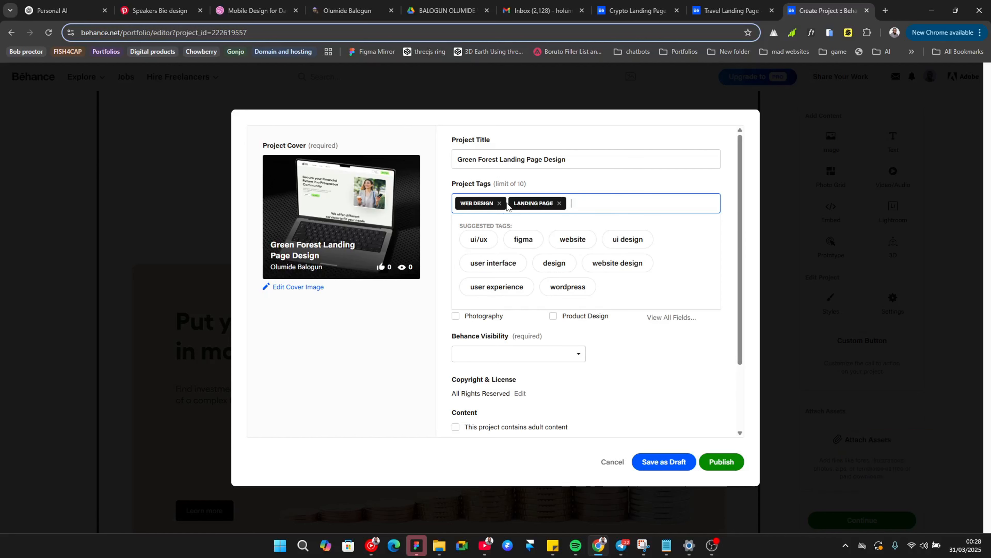
type("landing")
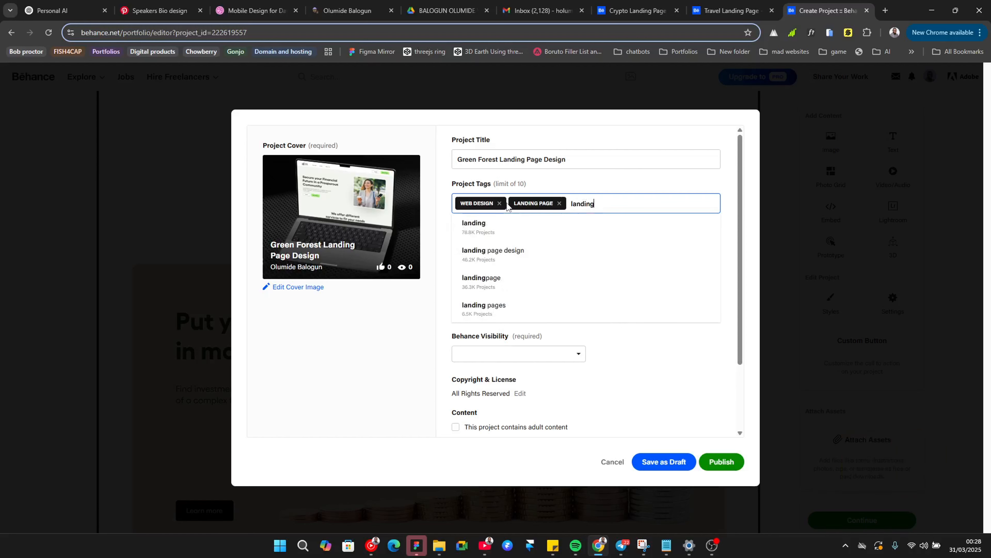
key("Down")
key("Down")
key("Return")
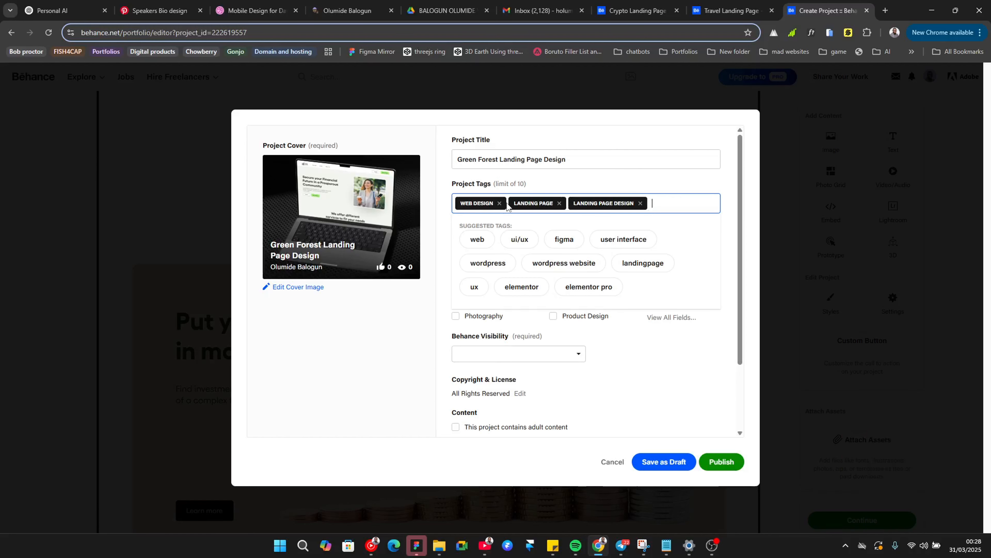
Step: Add the tags figma design, ui/ux, user interface, website, user experience, interface and ui design
type("figma")
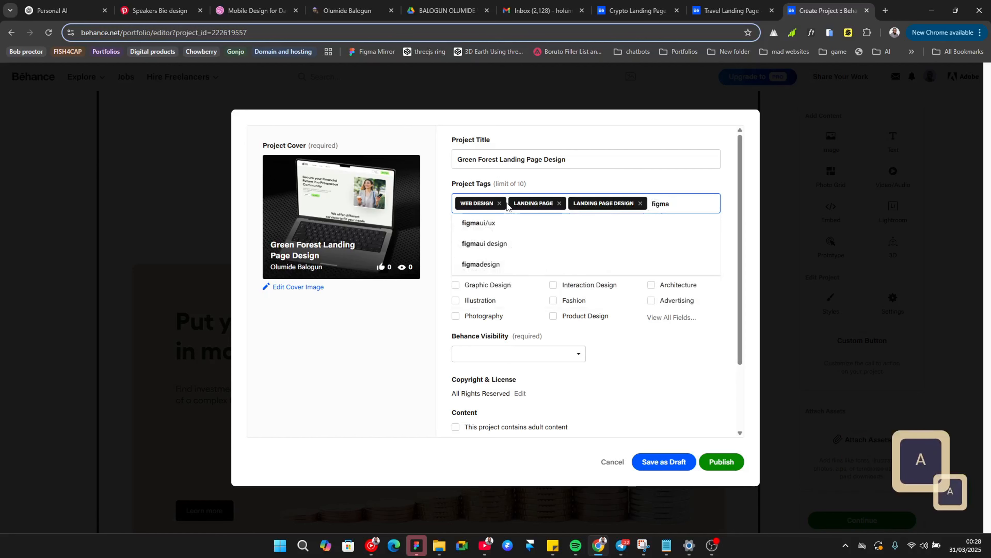
key("Down")
key("Down")
key("Return")
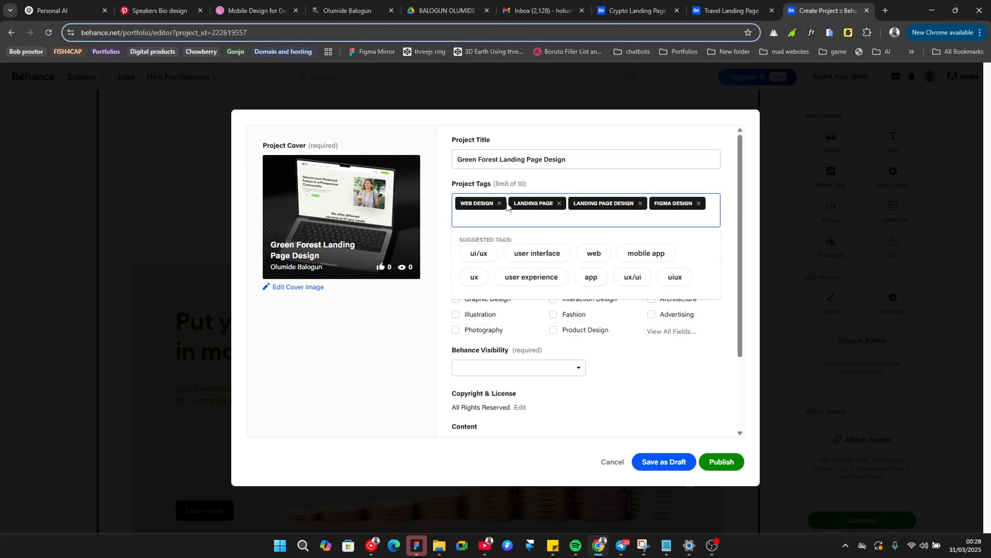
left_click(491, 258)
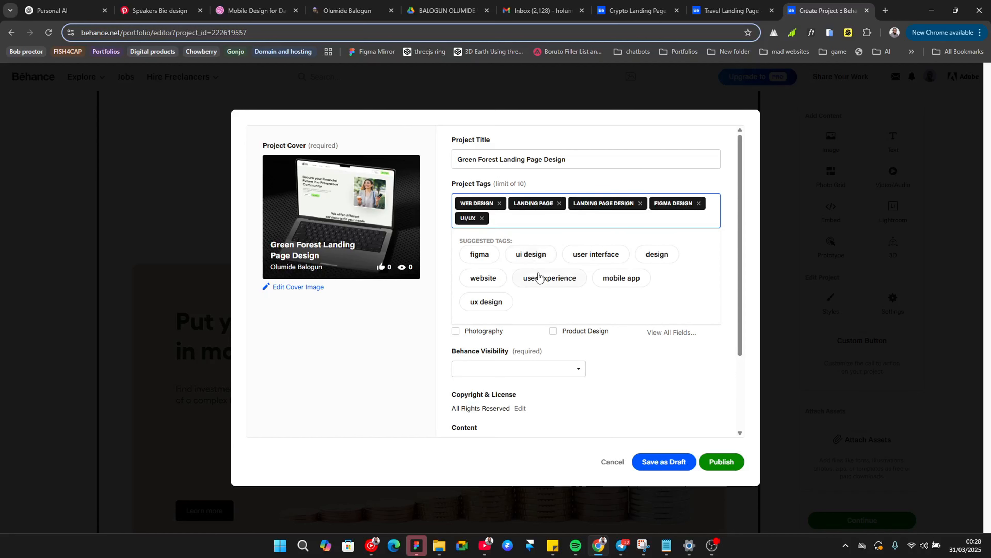
left_click(579, 261)
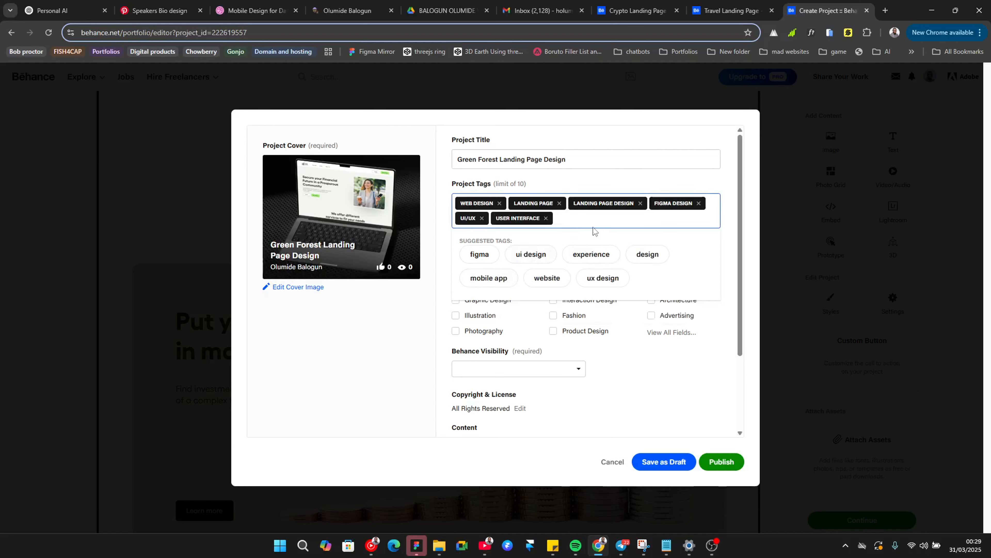
left_click(544, 277)
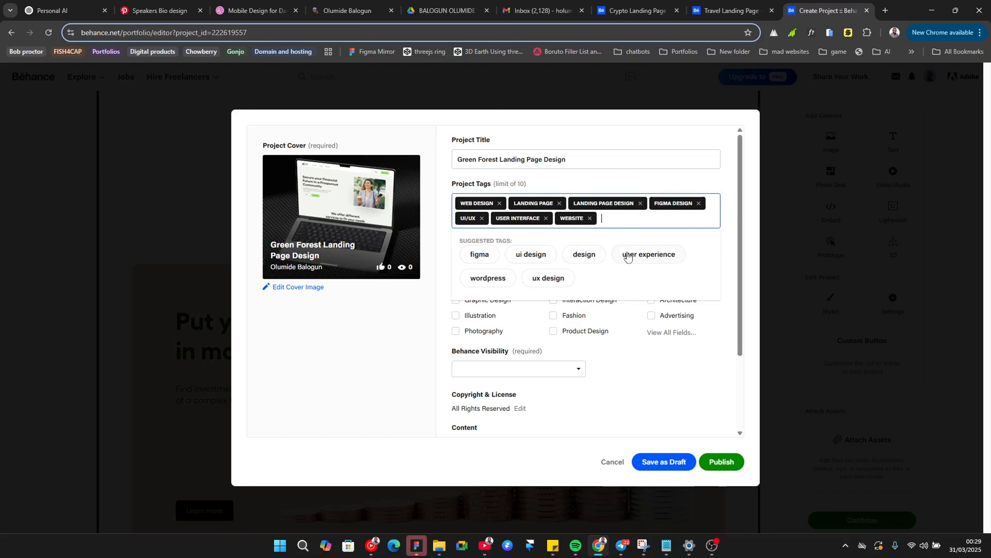
left_click(628, 256)
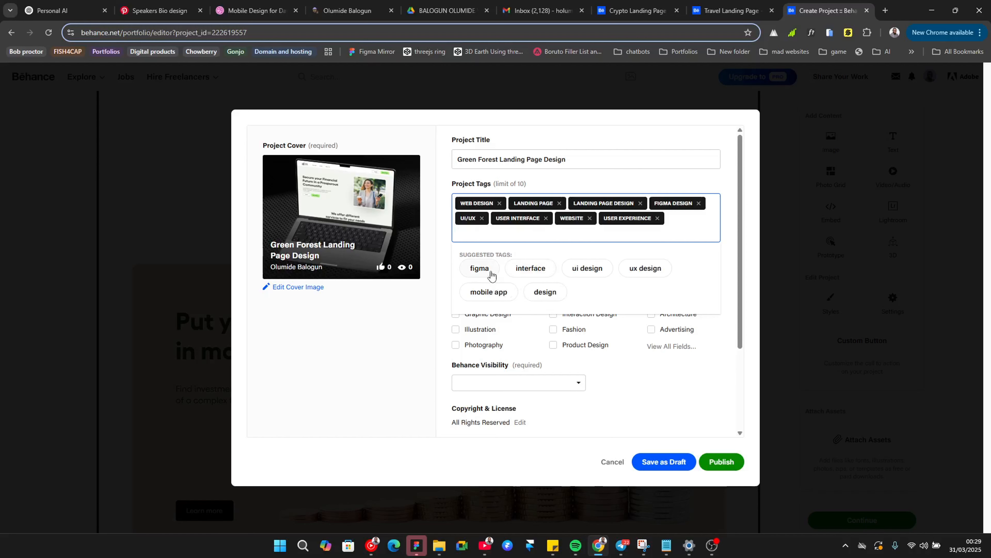
left_click(540, 269)
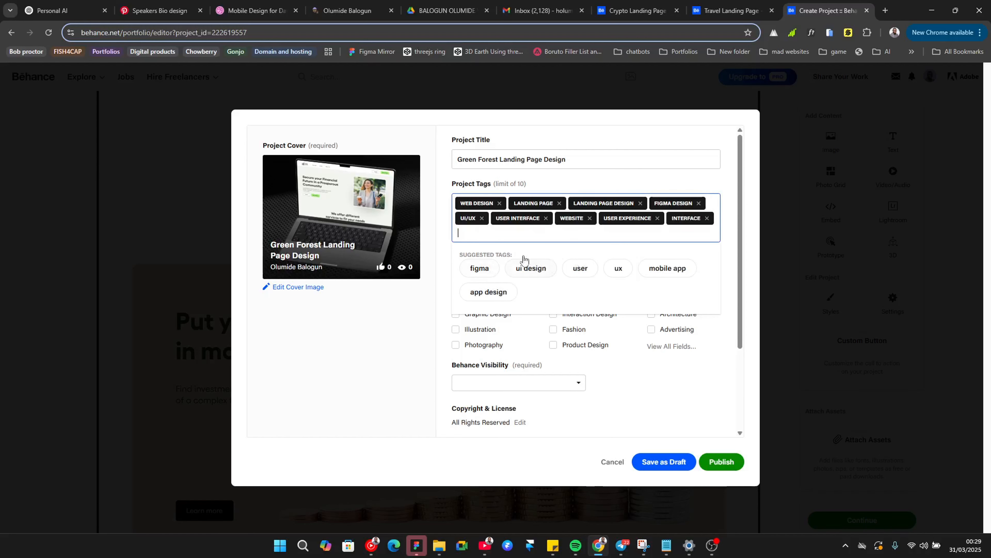
left_click(530, 269)
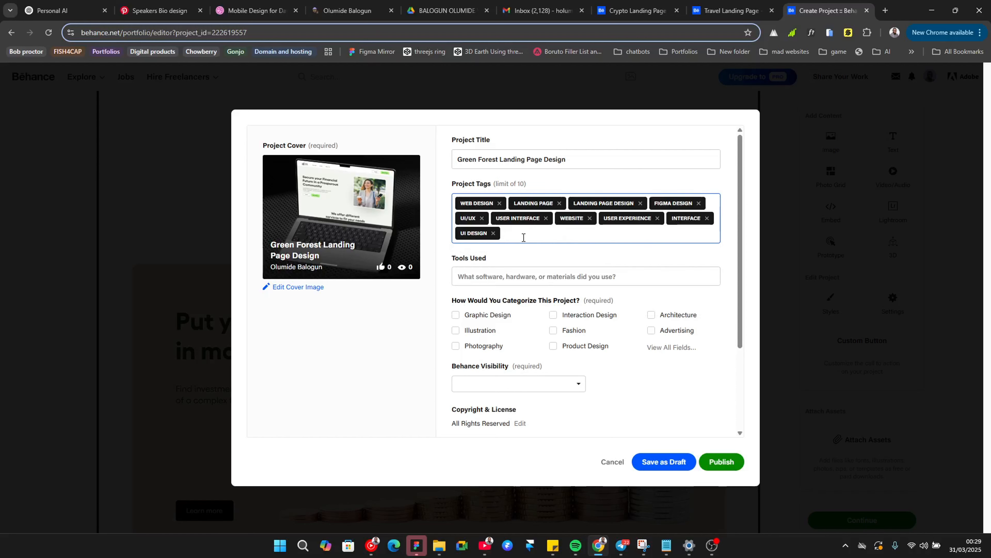
Step: Choose UI/UX as the project's creative field from the full list of fields
scroll(495, 222, "down", 3)
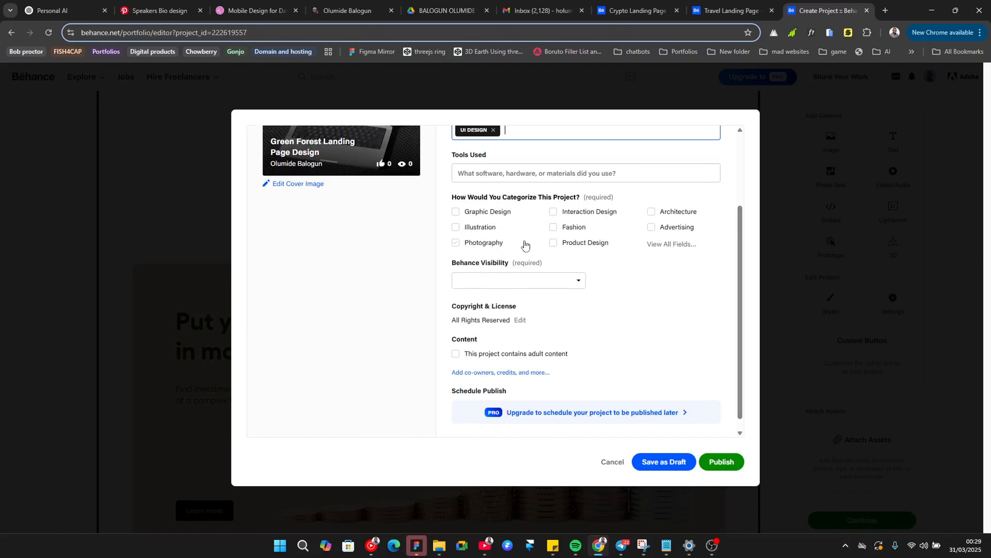
left_click(653, 246)
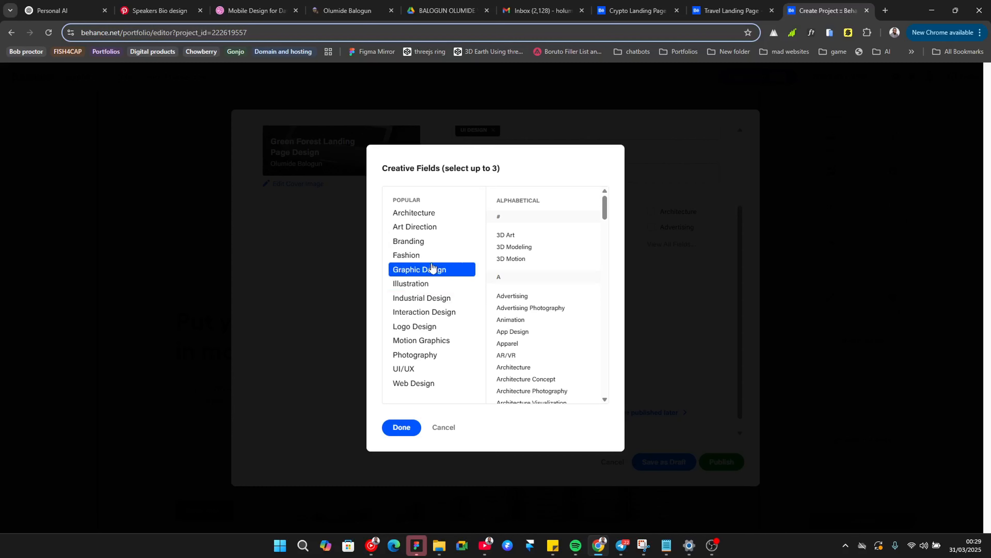
left_click(408, 370)
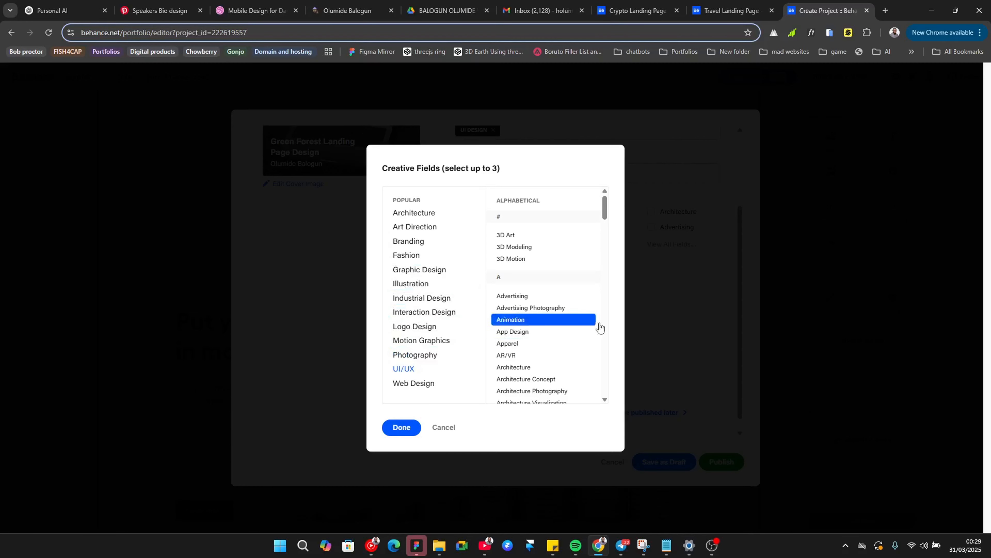
left_click(402, 427)
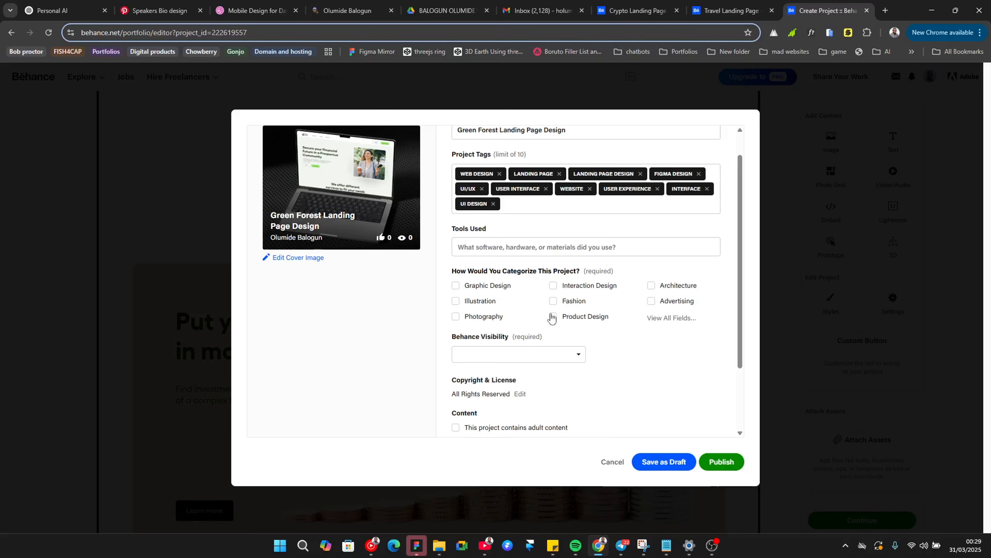
Step: Add Figma as the tool used for the project
left_click(581, 249)
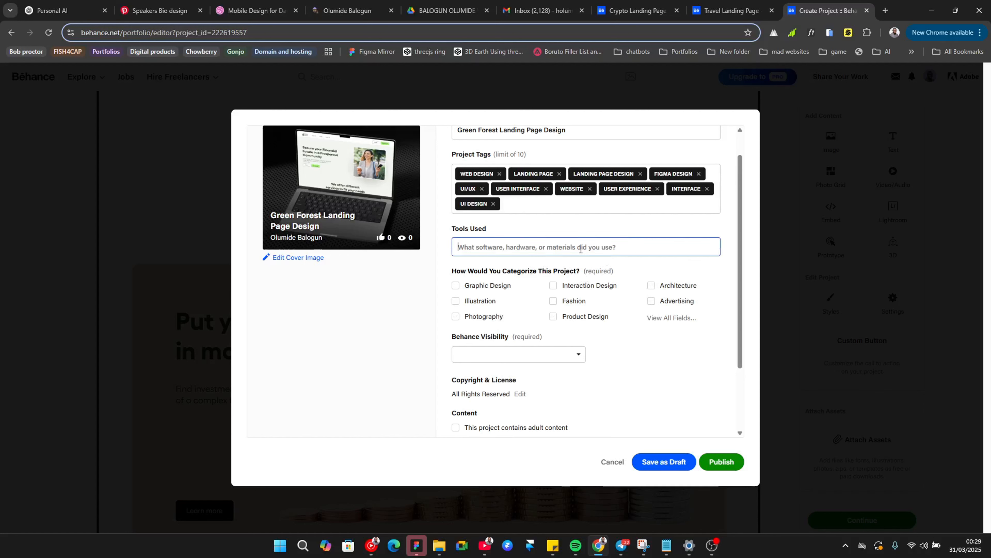
type("figma")
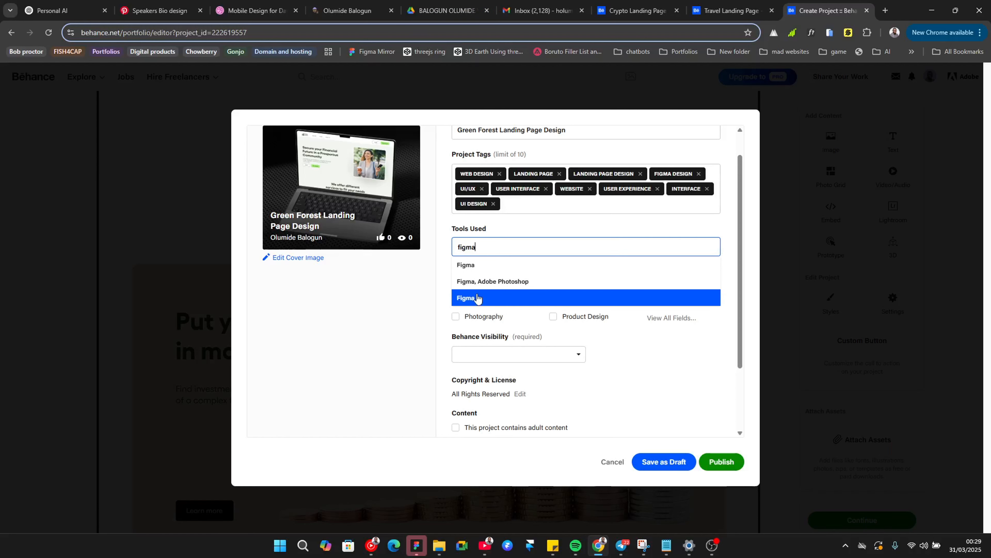
left_click(475, 267)
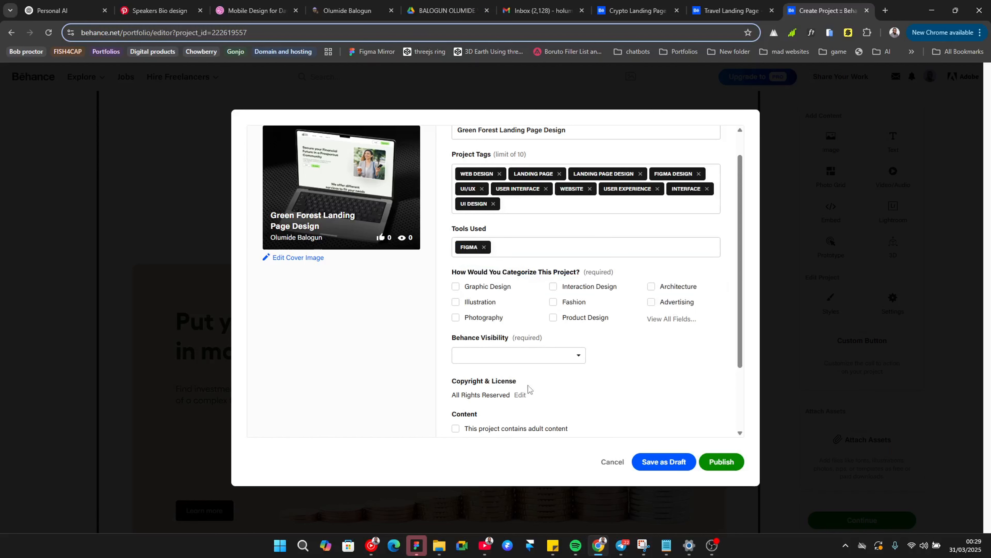
Step: Set the project's Behance visibility to Everyone
scroll(525, 360, "down", 1)
scroll(526, 361, "down", 1)
left_click(570, 268)
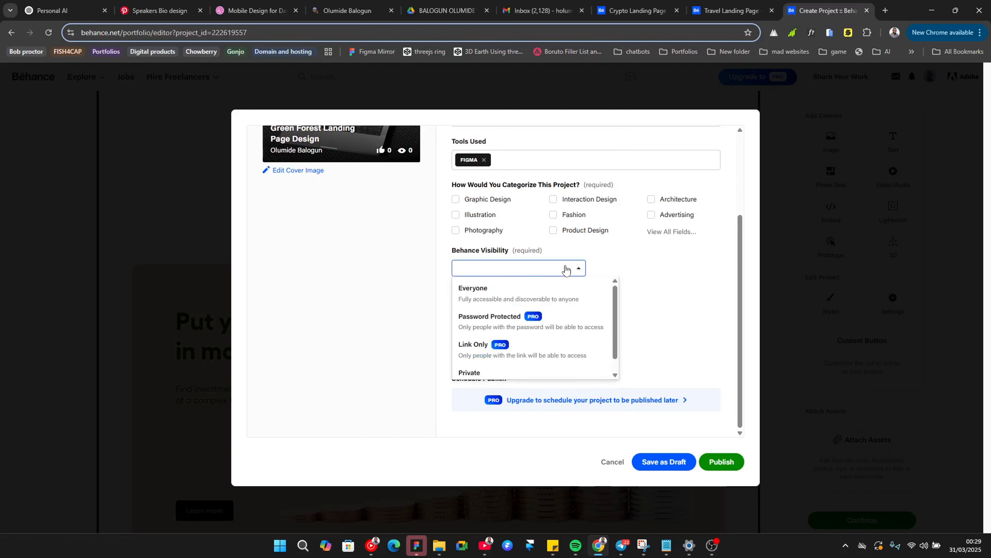
left_click(521, 293)
scroll(551, 302, "down", 1)
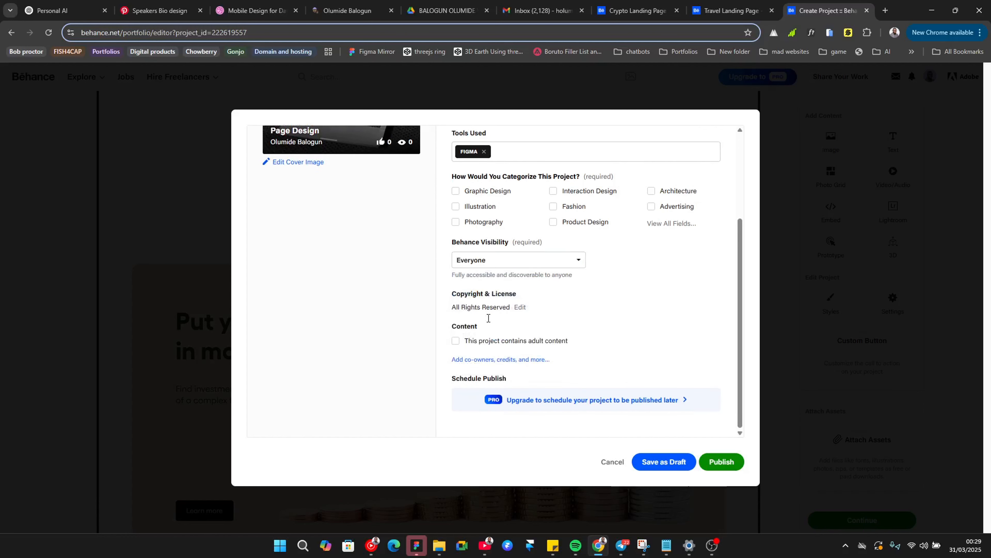
left_click(522, 263)
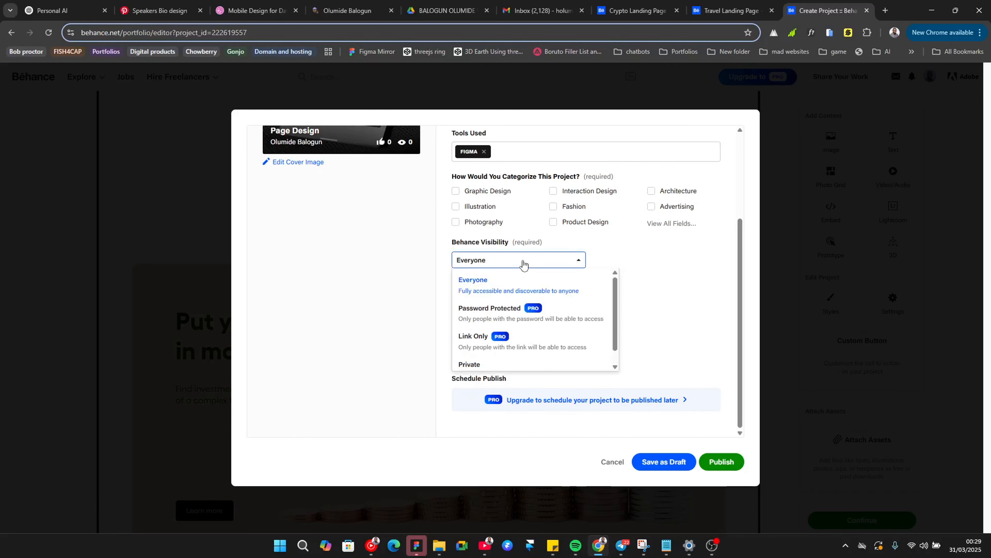
left_click(645, 302)
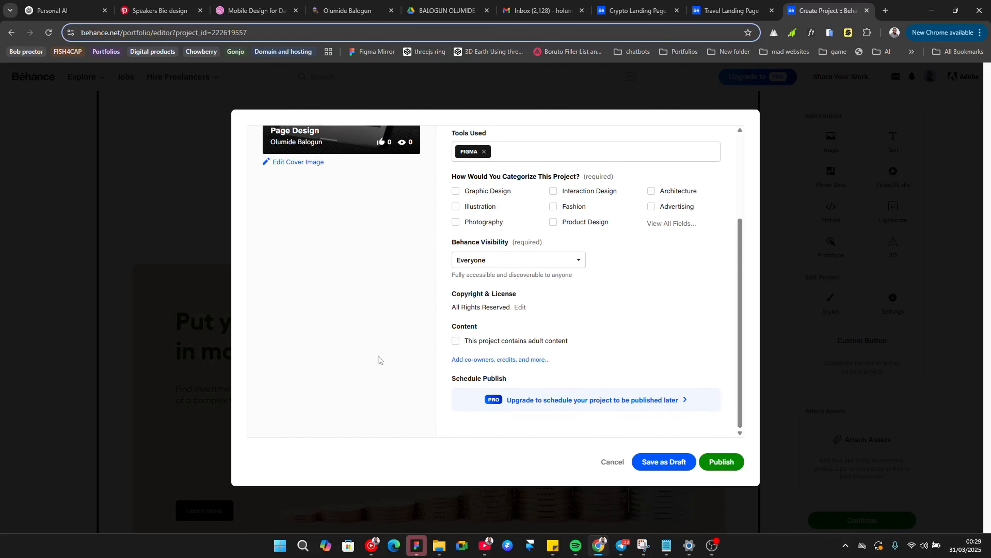
Step: Publish the project and dismiss the promotion dialog that follows
scroll(378, 359, "up", 4)
scroll(693, 399, "down", 2)
scroll(693, 399, "up", 2)
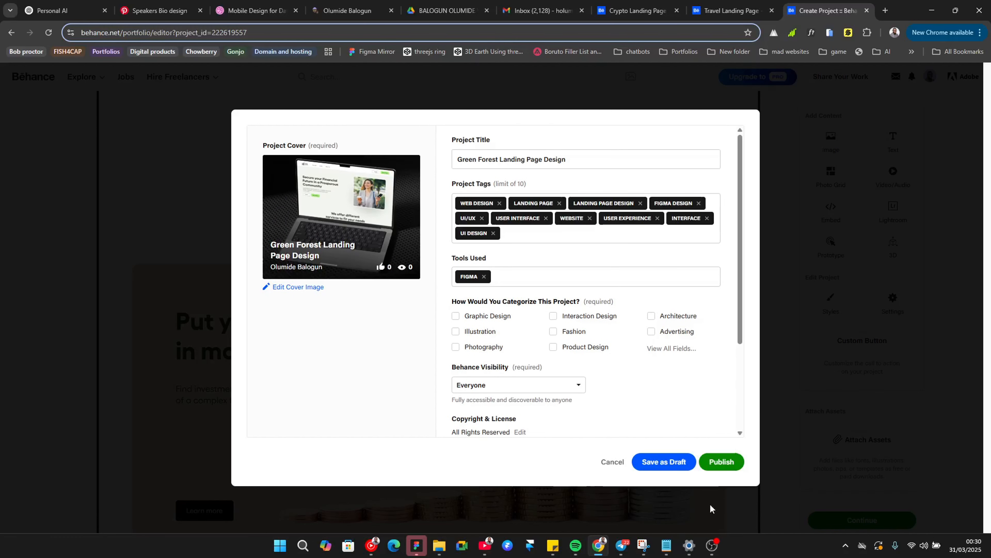
left_click(728, 463)
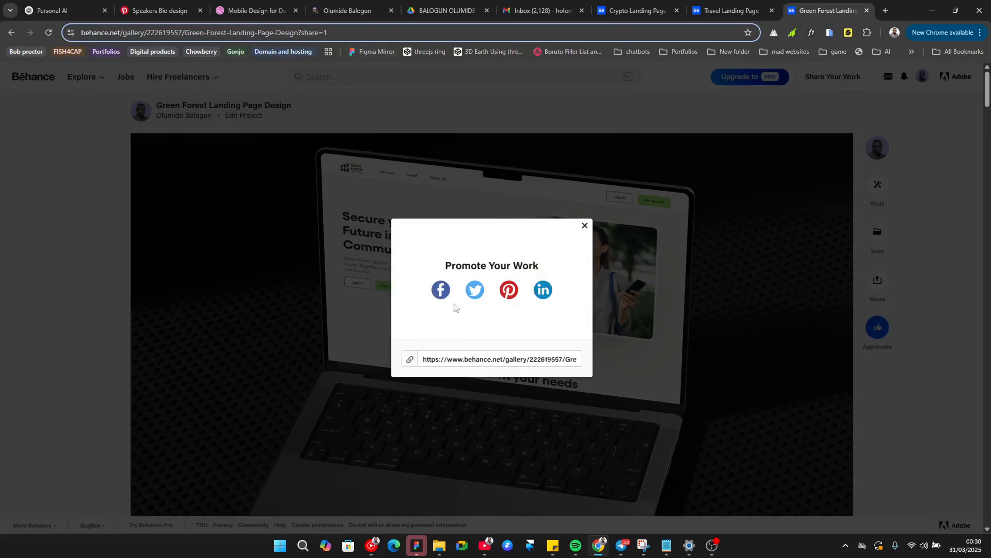
left_click(584, 225)
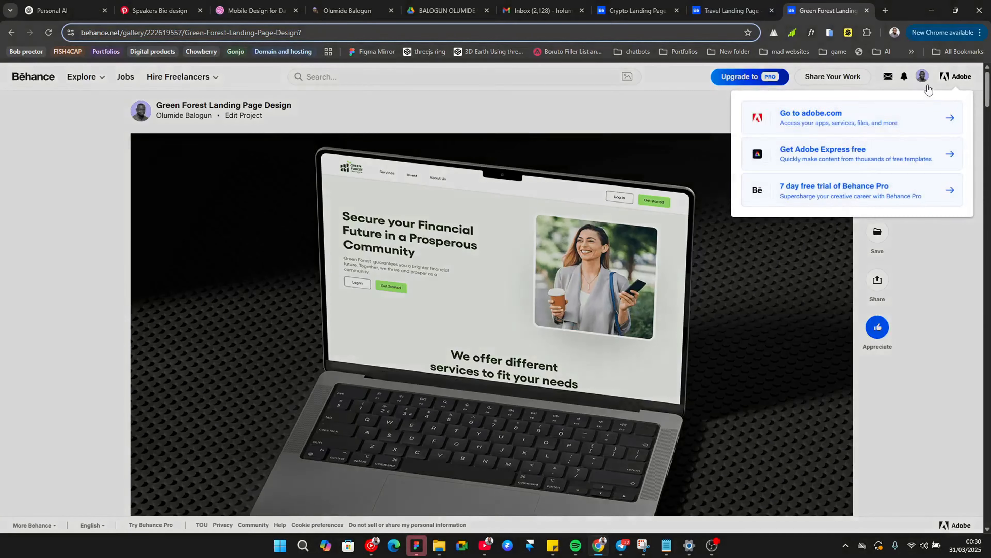
Step: Open your Behance profile and review the projects grid for the newly published project
left_click(905, 77)
left_click(922, 76)
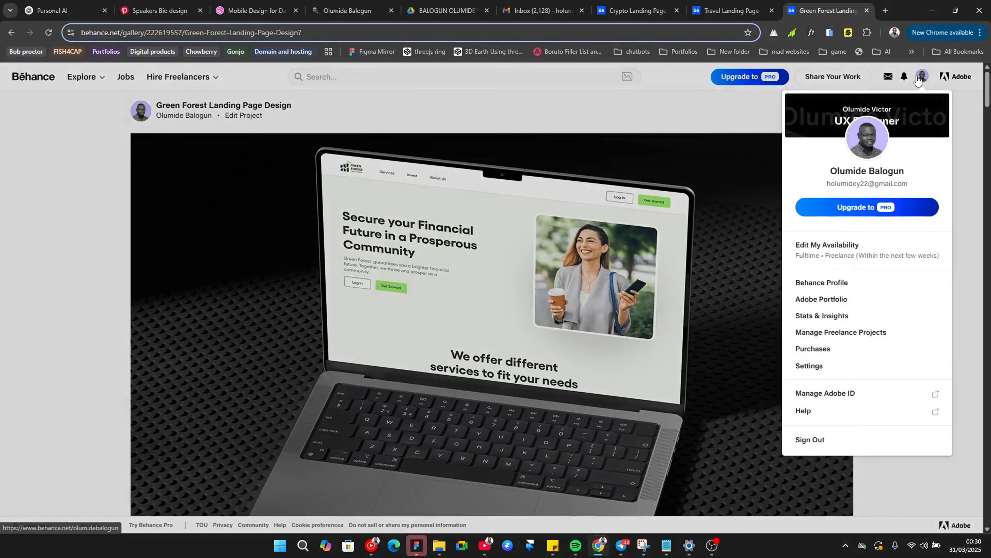
left_click(804, 282)
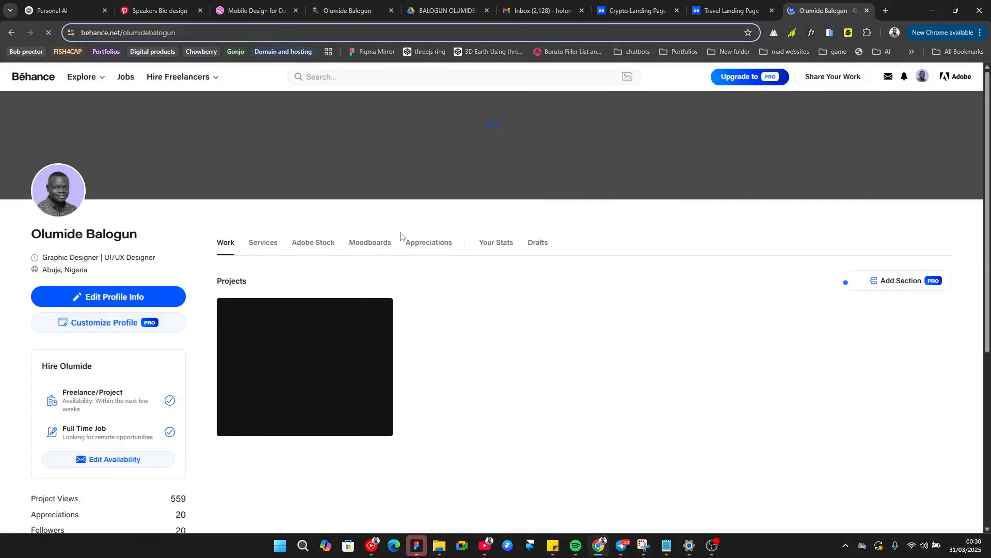
scroll(321, 215, "down", 3)
scroll(323, 216, "up", 3)
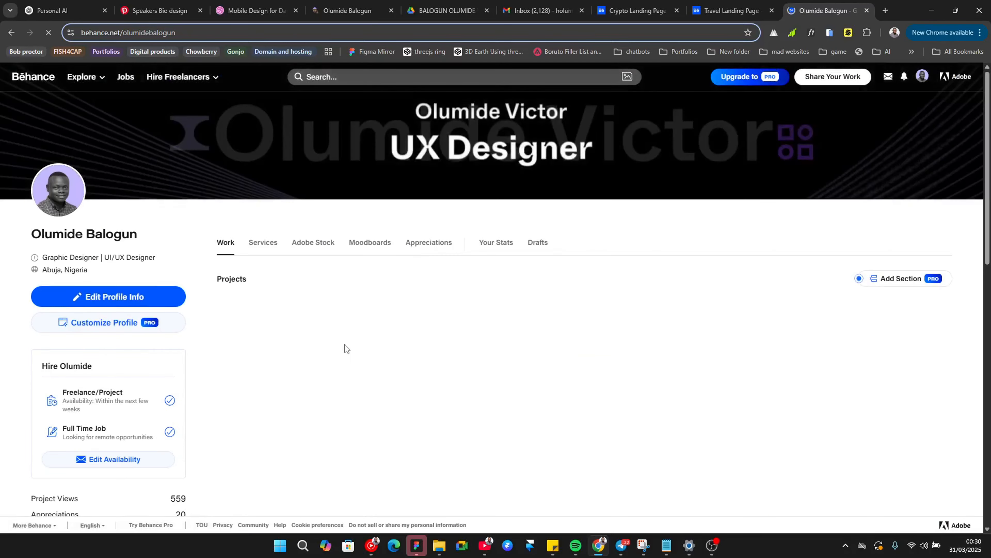
scroll(323, 388, "down", 3)
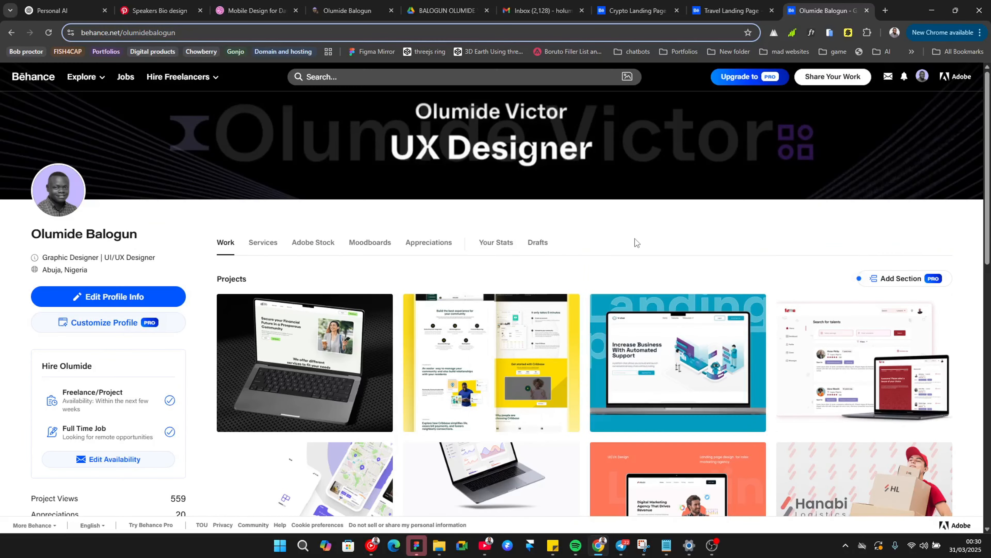